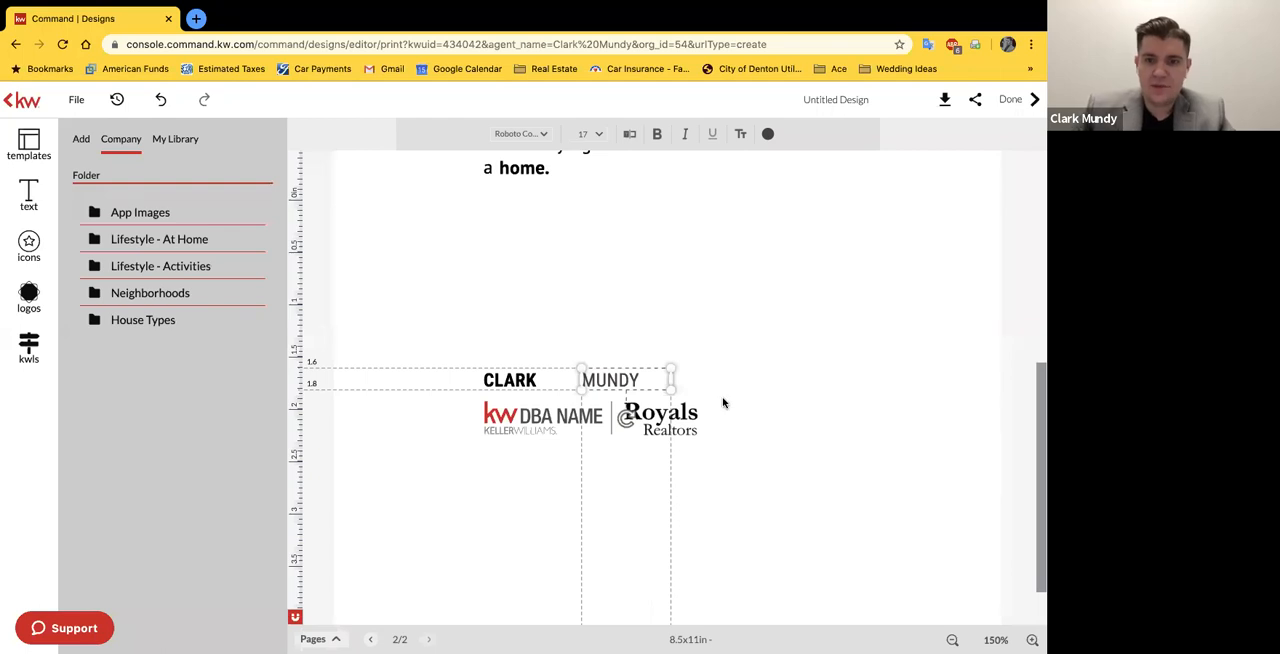
Step: Move the agent's last name text close beside the first name on the guide's cover page
{"action": "left_click", "coordinate": [620, 380]}
{"action": "left_click_drag", "start_coordinate": [620, 380], "coordinate": [620, 380]}
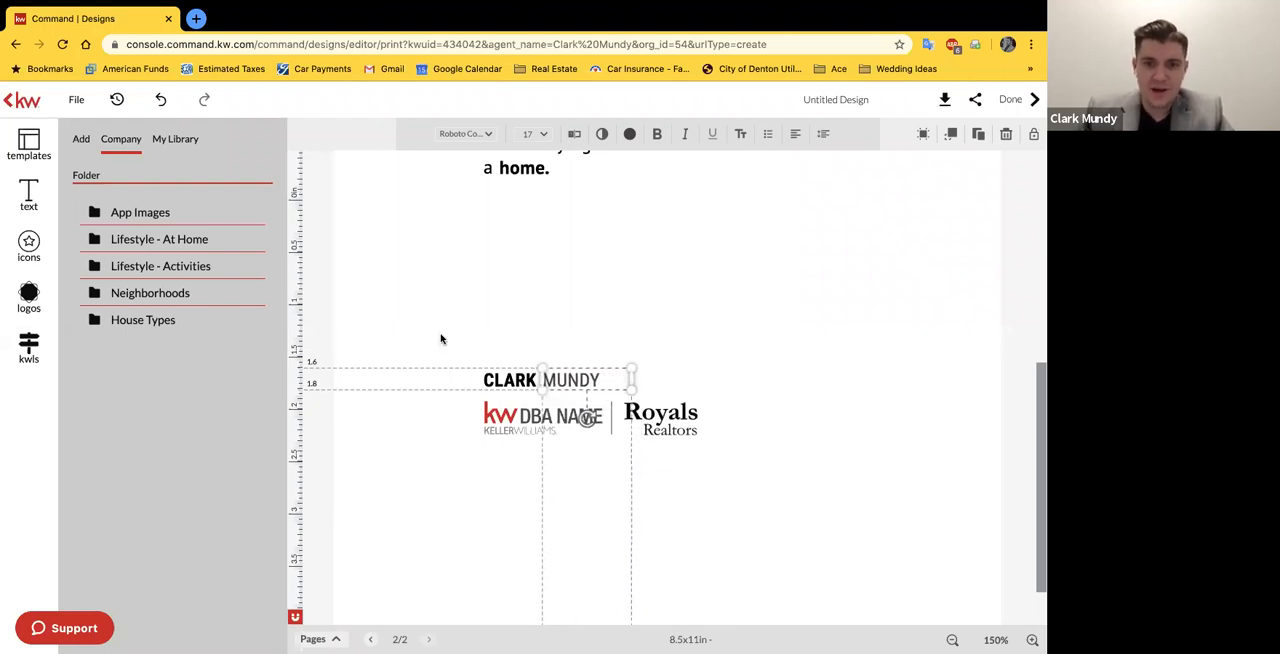
{"action": "left_click", "coordinate": [520, 357]}
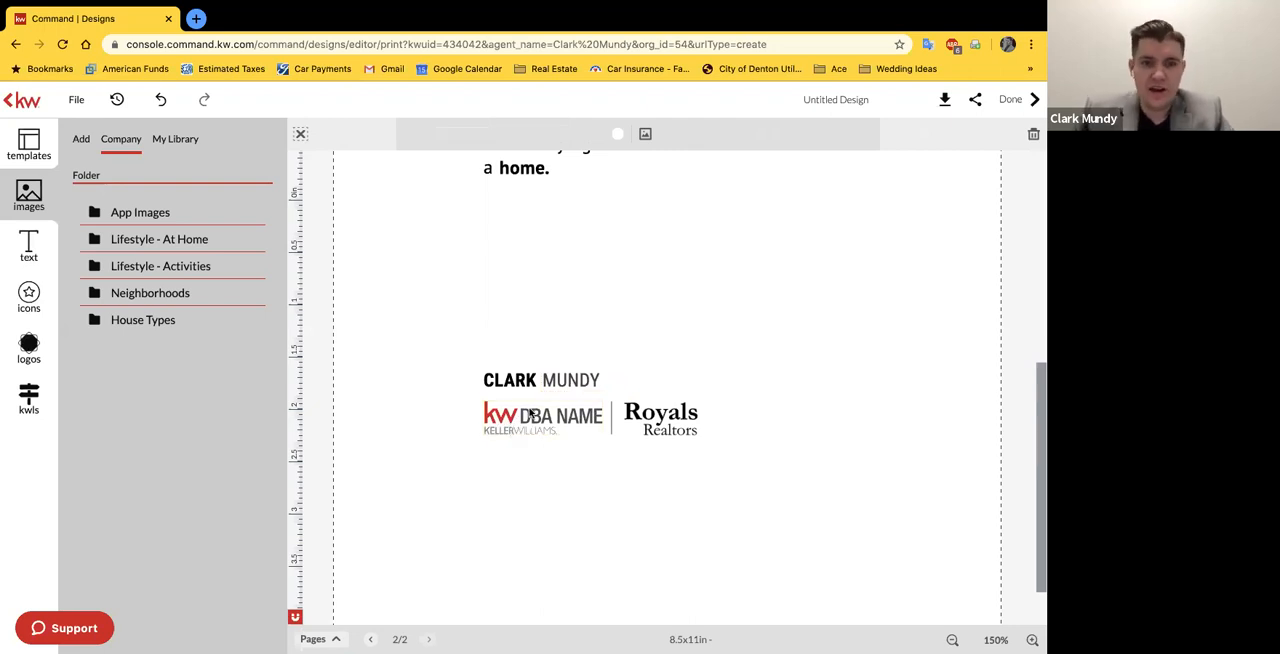
{"action": "left_click", "coordinate": [527, 413]}
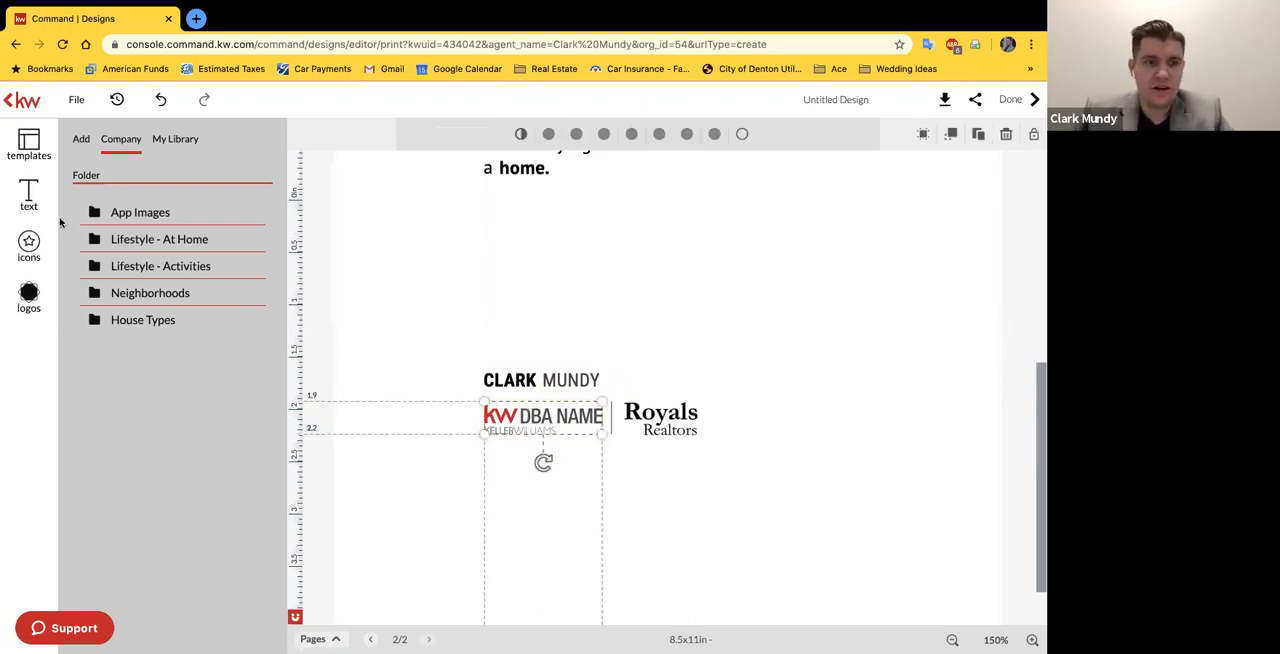
{"action": "left_click", "coordinate": [560, 380]}
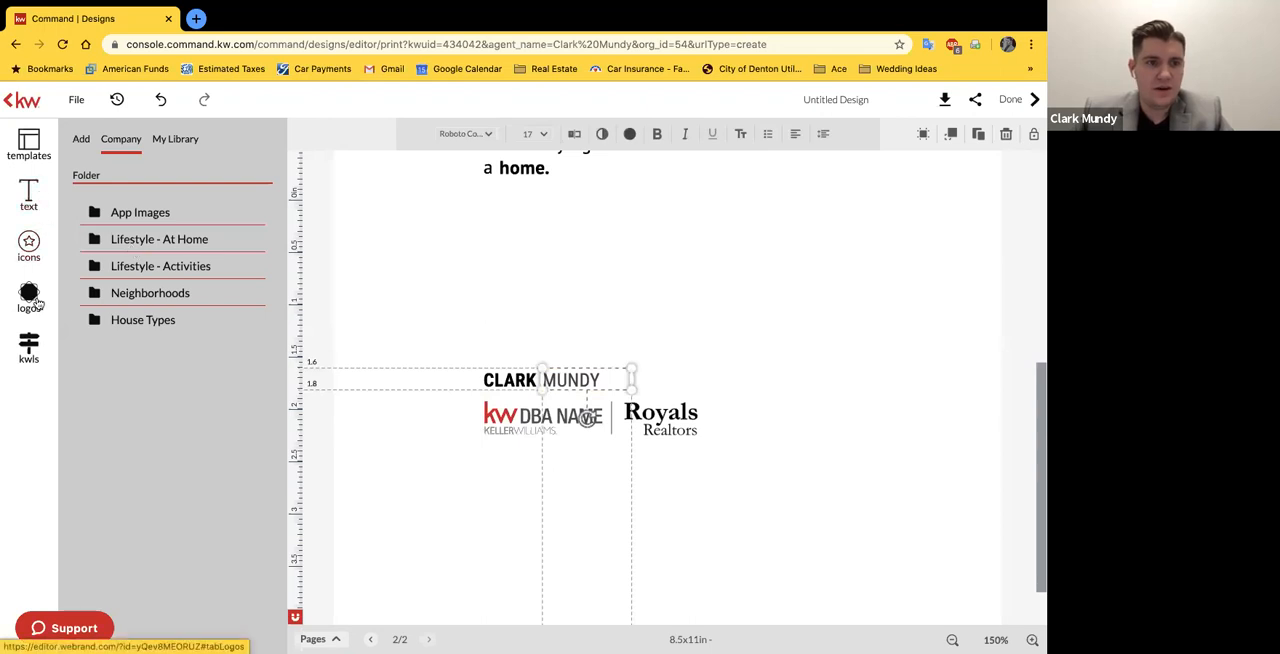
{"action": "left_click", "coordinate": [525, 264]}
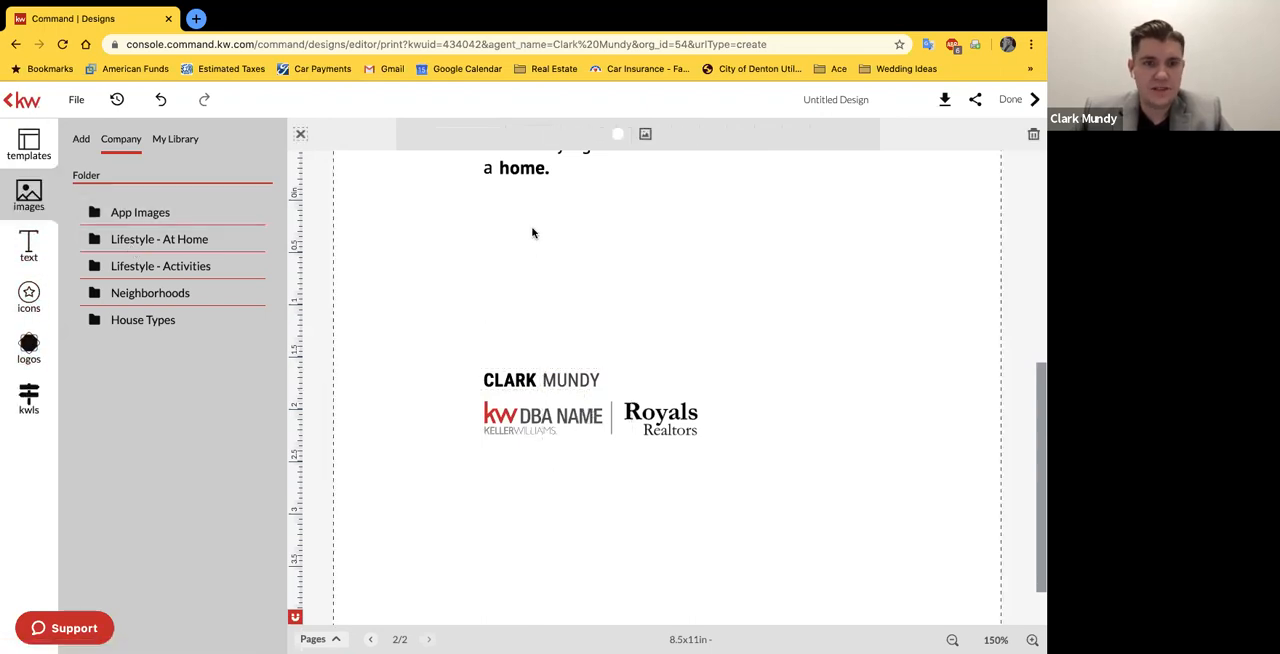
Step: Insert the KW Central 75 logo from the imported images onto the cover page
{"action": "scroll", "coordinate": [533, 230], "scroll_direction": "up", "scroll_amount": 1}
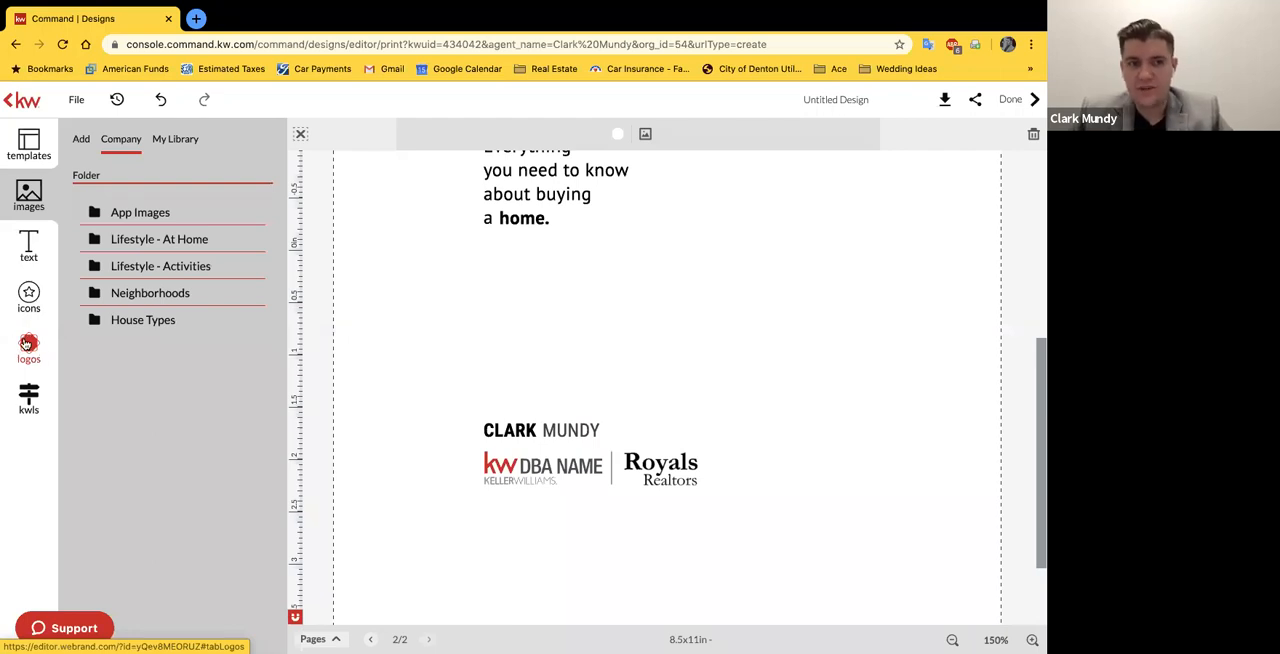
{"action": "left_click", "coordinate": [80, 140]}
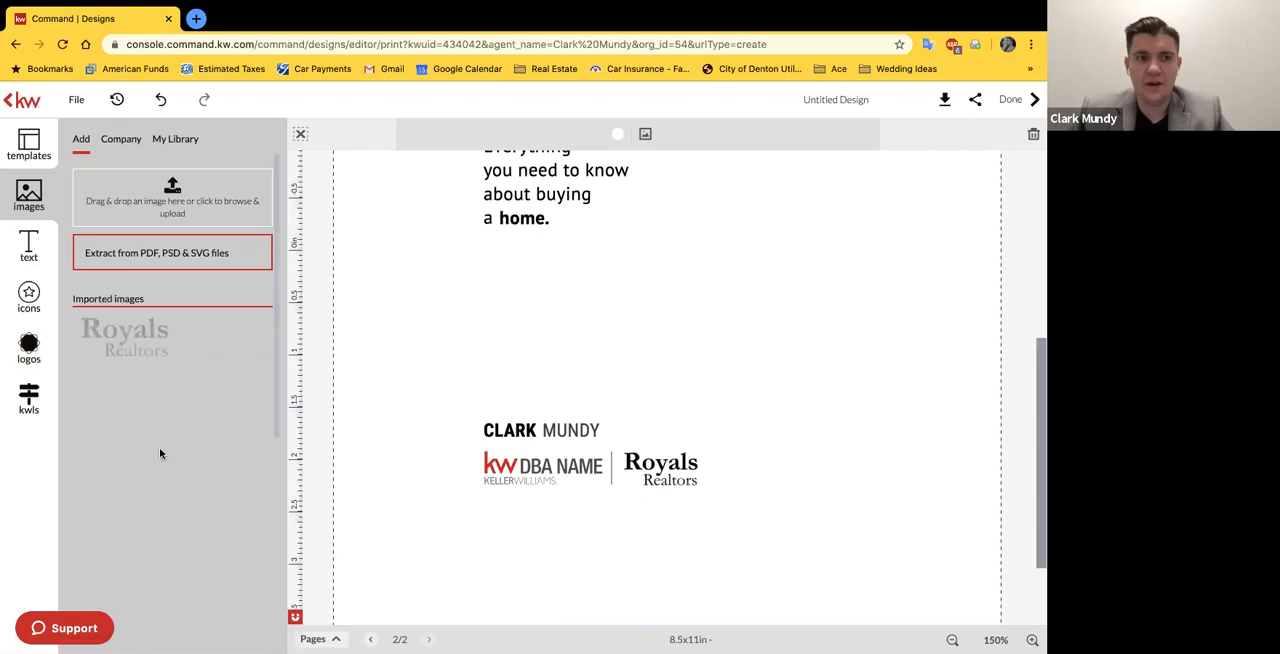
{"action": "scroll", "coordinate": [130, 500], "scroll_direction": "down", "scroll_amount": 5}
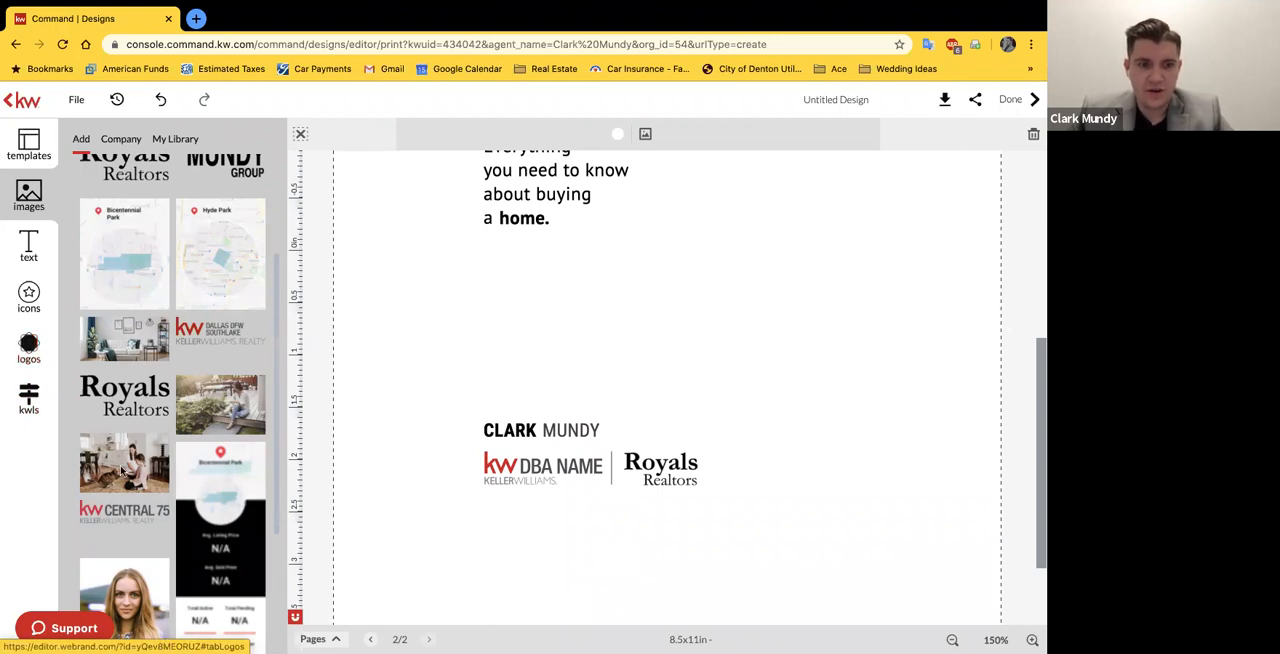
{"action": "left_click", "coordinate": [522, 480]}
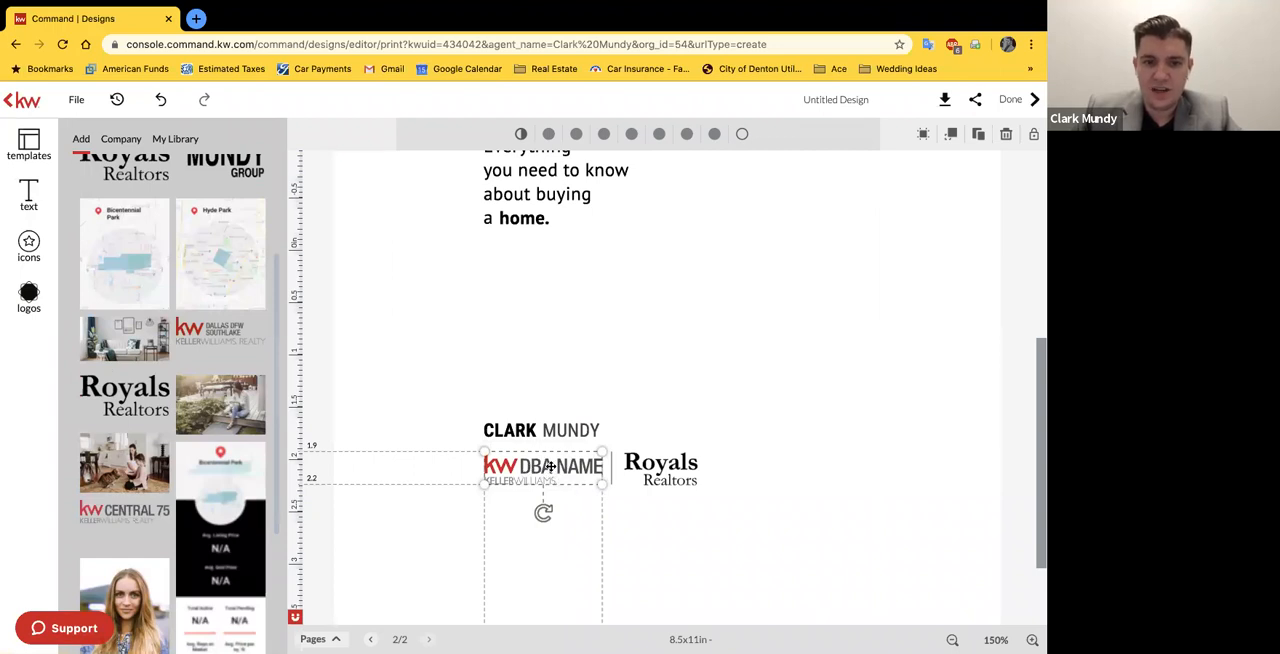
{"action": "left_click", "coordinate": [131, 526]}
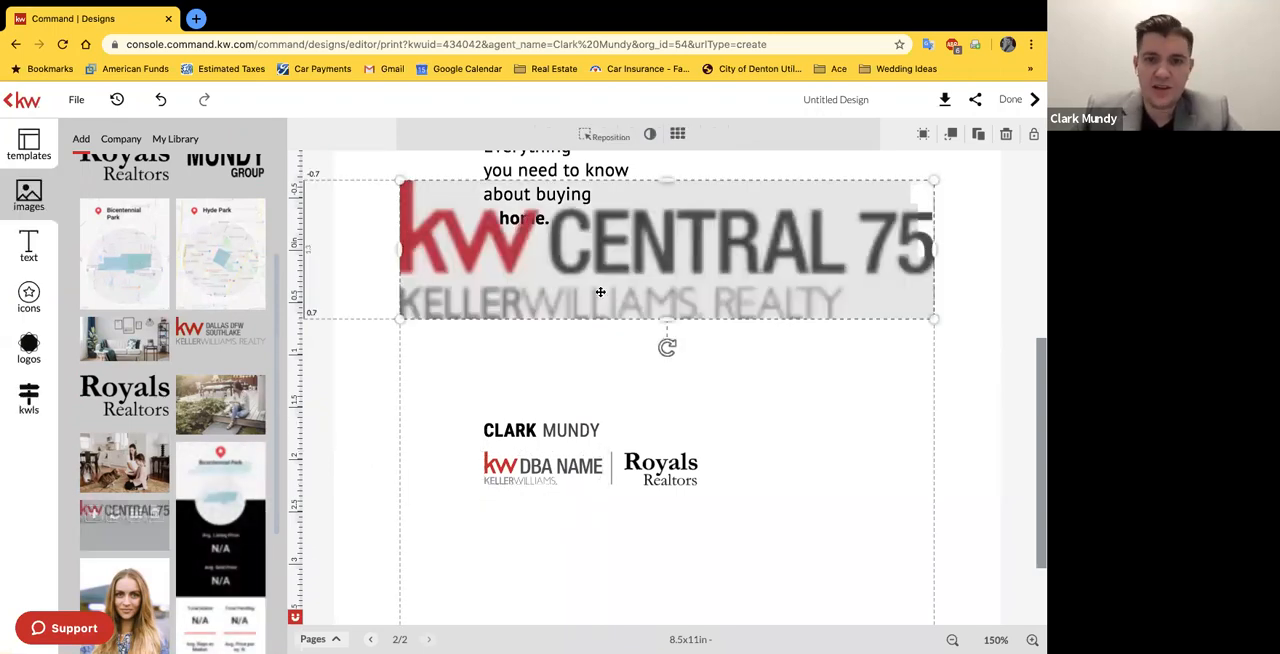
Step: Delete the KW DBA Name placeholder logo and fit the KW Central 75 logo into its place below the agent name
{"action": "left_click", "coordinate": [519, 478]}
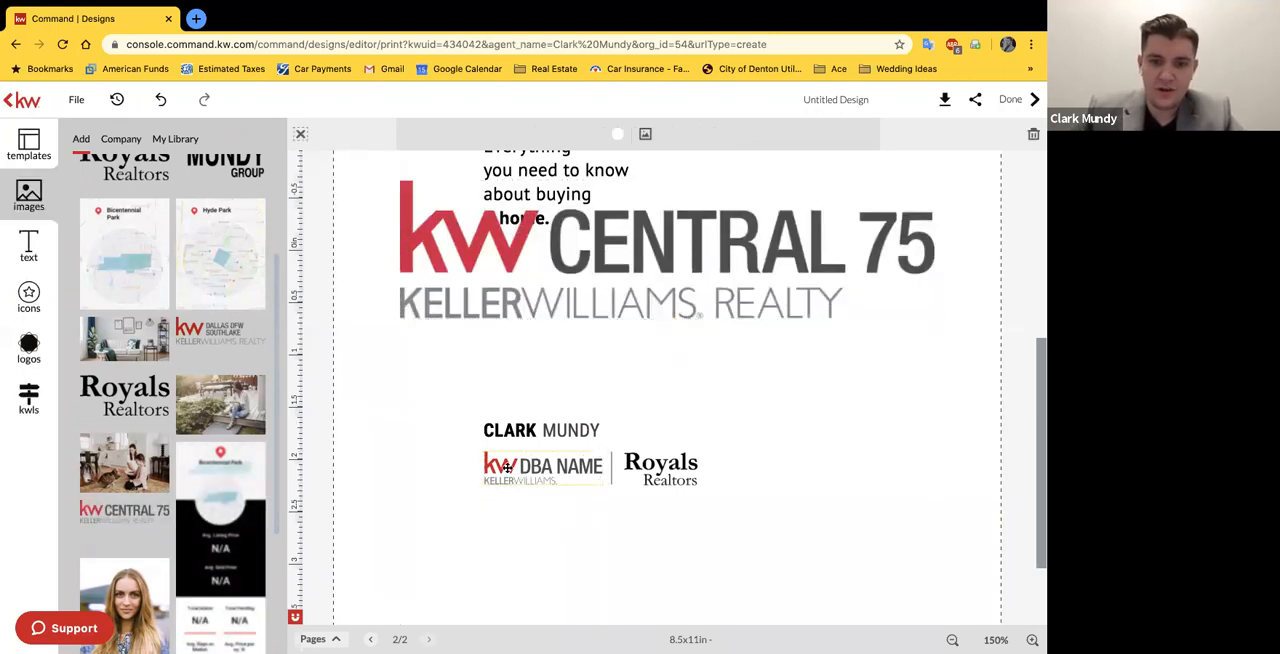
{"action": "key", "text": "Delete"}
{"action": "left_click", "coordinate": [401, 204]}
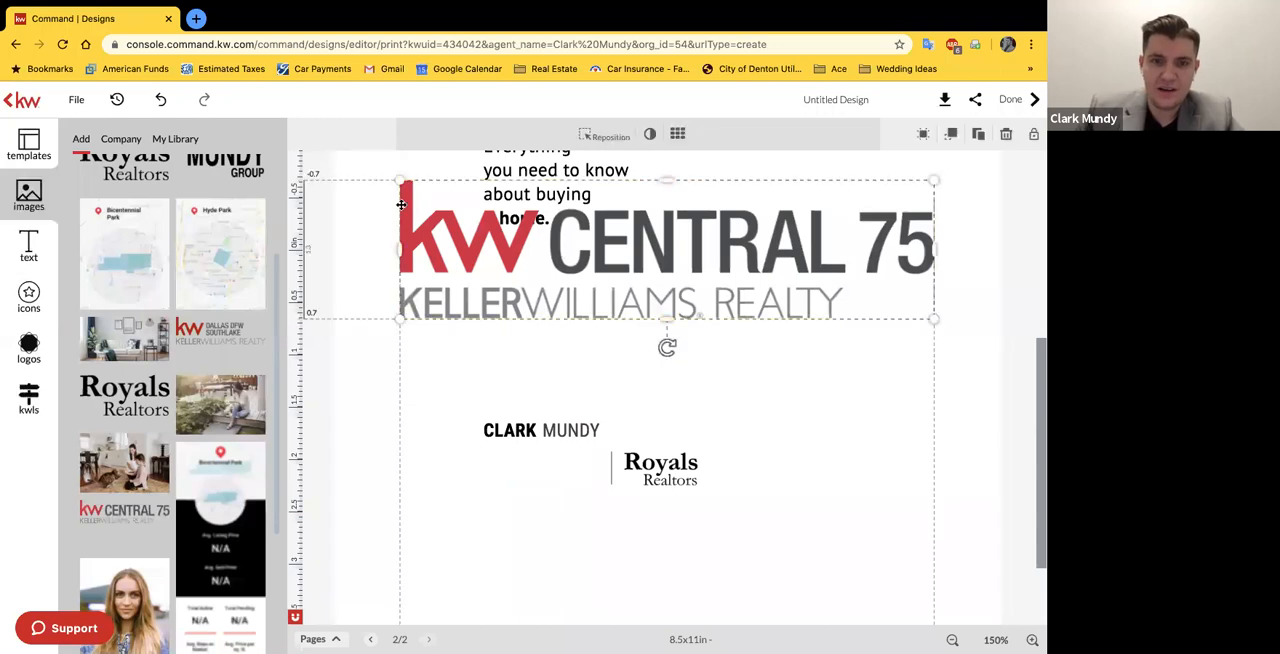
{"action": "left_click_drag", "start_coordinate": [399, 180], "coordinate": [548, 463]}
{"action": "left_click", "coordinate": [483, 516]}
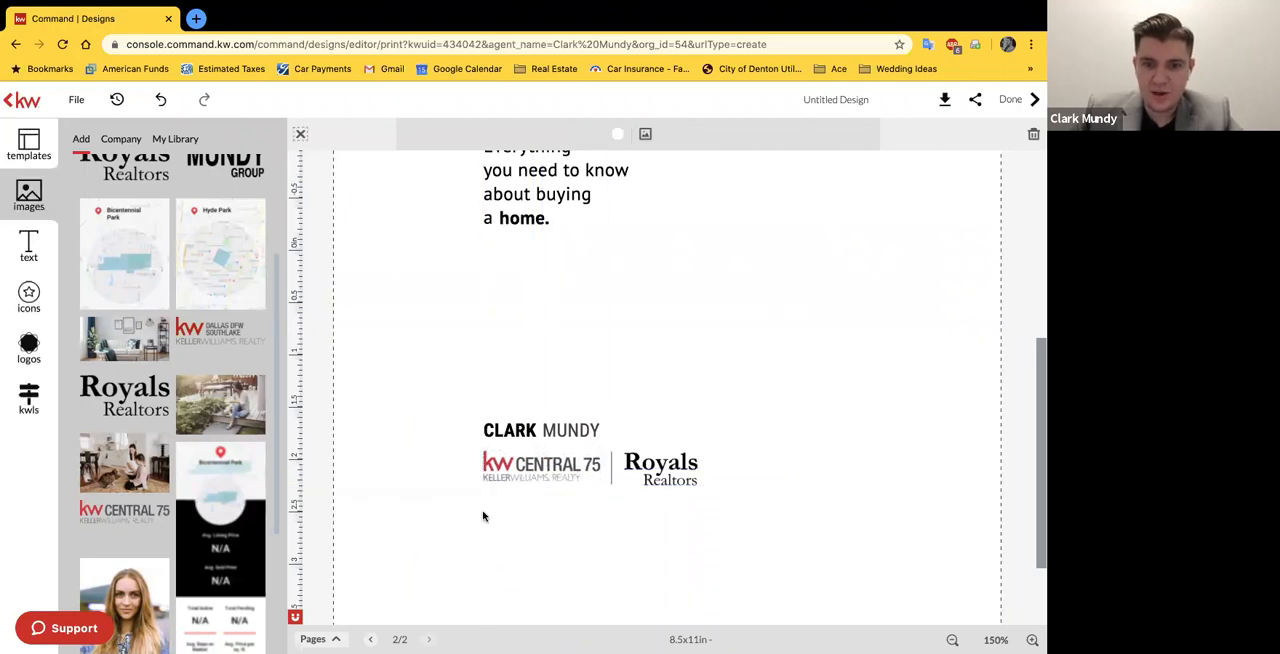
Step: Replace the Royals Realtors logo beside the divider with The Mundy Group logo from the imported images
{"action": "left_click", "coordinate": [665, 470]}
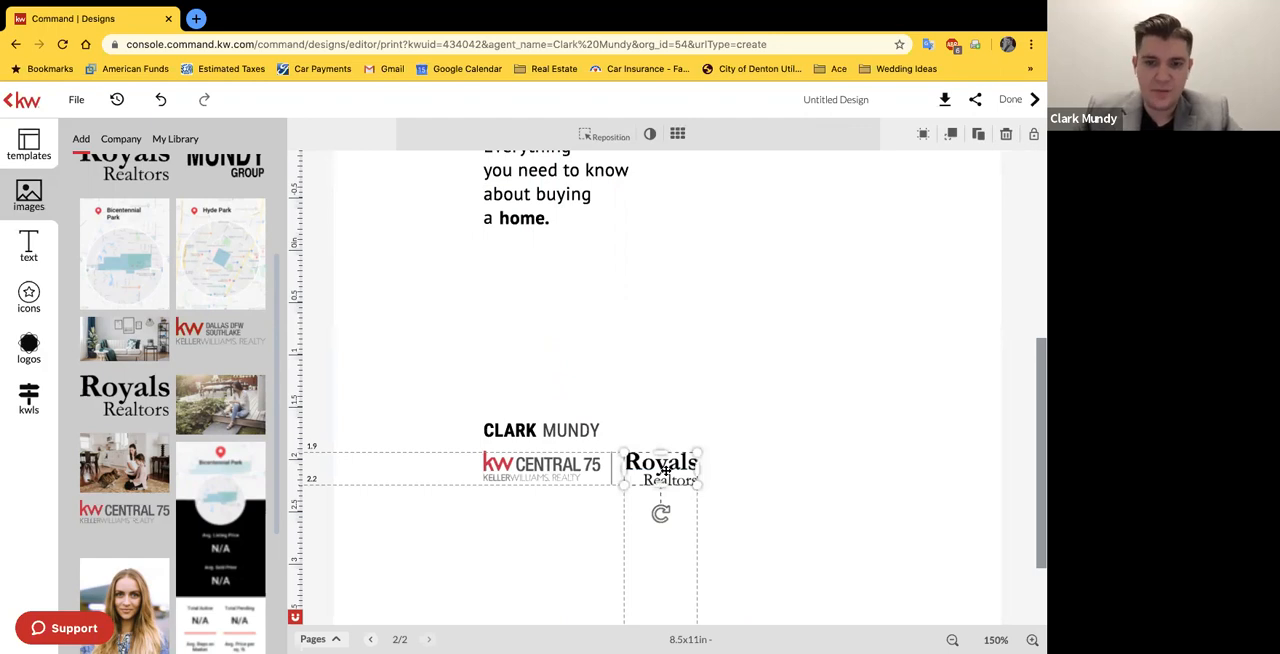
{"action": "key", "text": "Delete"}
{"action": "scroll", "coordinate": [190, 338], "scroll_direction": "up", "scroll_amount": 2}
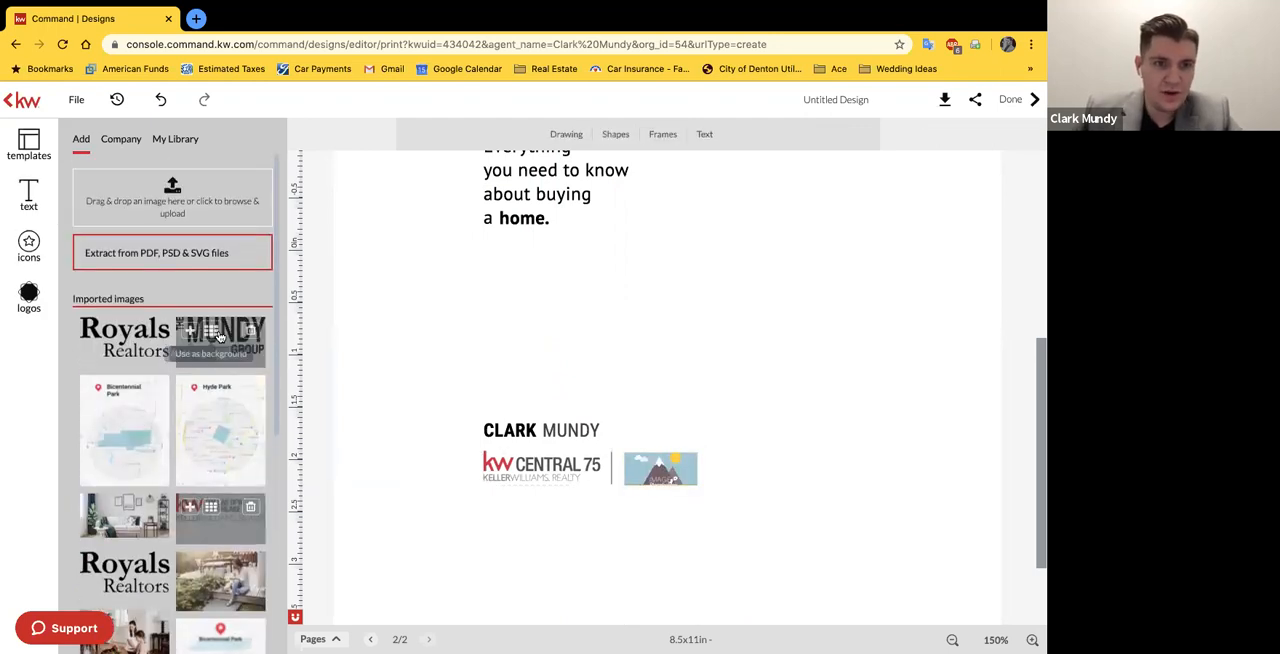
{"action": "left_click_drag", "start_coordinate": [220, 336], "coordinate": [731, 470]}
{"action": "left_click", "coordinate": [673, 474]}
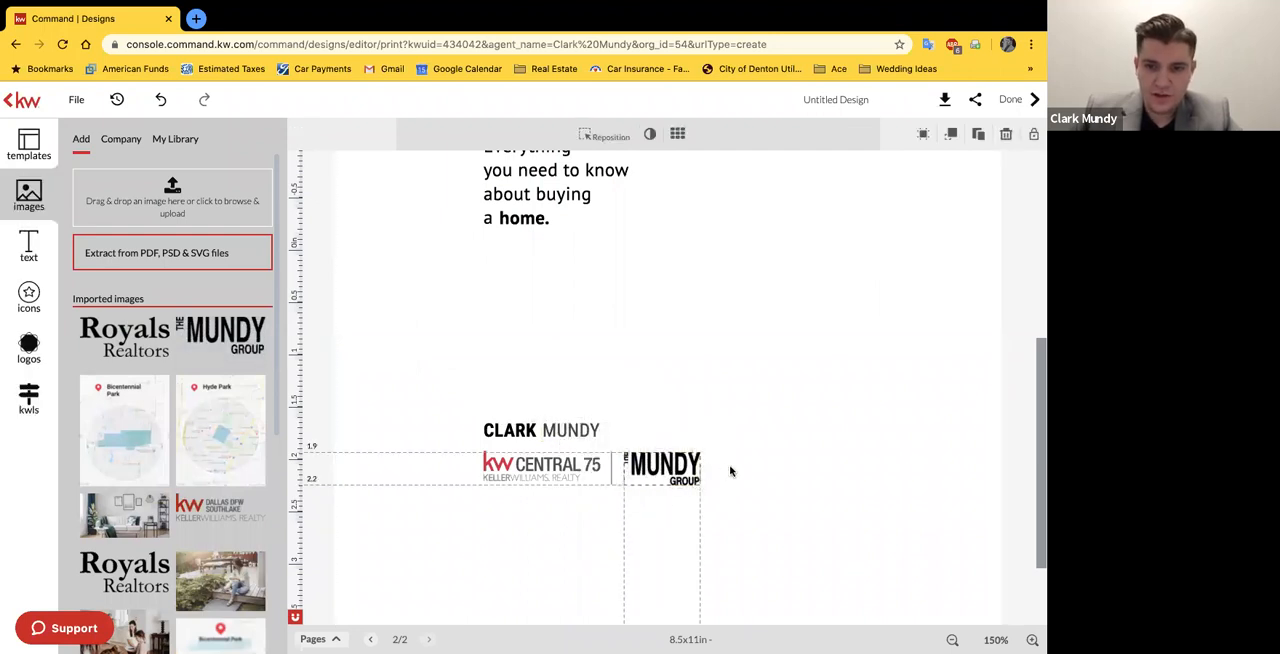
Step: Enlarge The Mundy Group logo slightly and position it beside the divider line
{"action": "left_click", "coordinate": [851, 457]}
{"action": "left_click", "coordinate": [629, 457]}
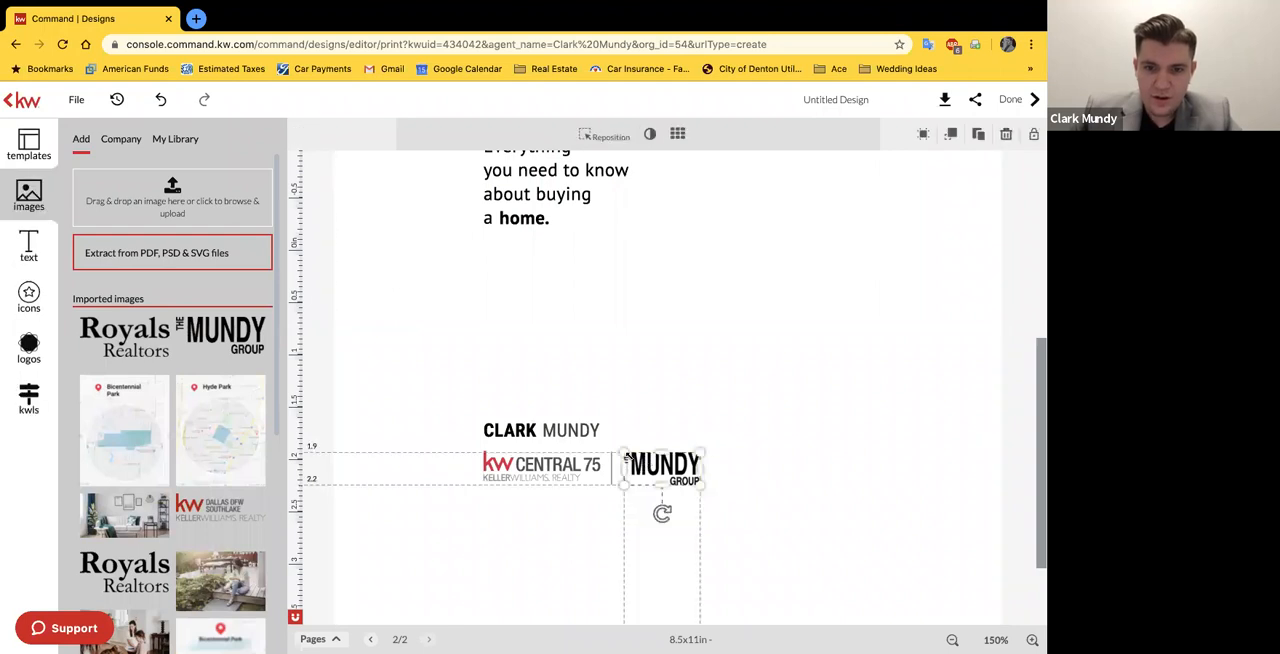
{"action": "left_click_drag", "start_coordinate": [618, 451], "coordinate": [682, 476]}
{"action": "left_click", "coordinate": [738, 468]}
{"action": "left_click", "coordinate": [415, 398]}
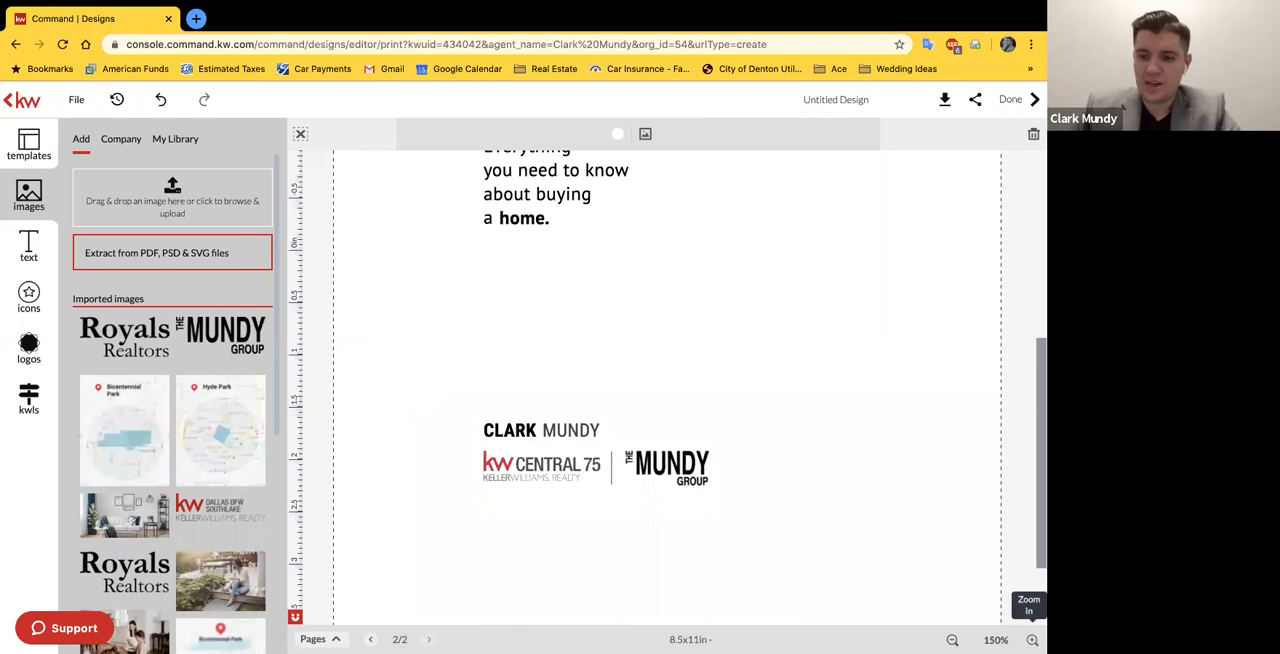
Step: Shrink The Mundy Group logo slightly to balance it with the KW Central 75 logo, viewing the cover at 75%
{"action": "mouse_move", "coordinate": [995, 640]}
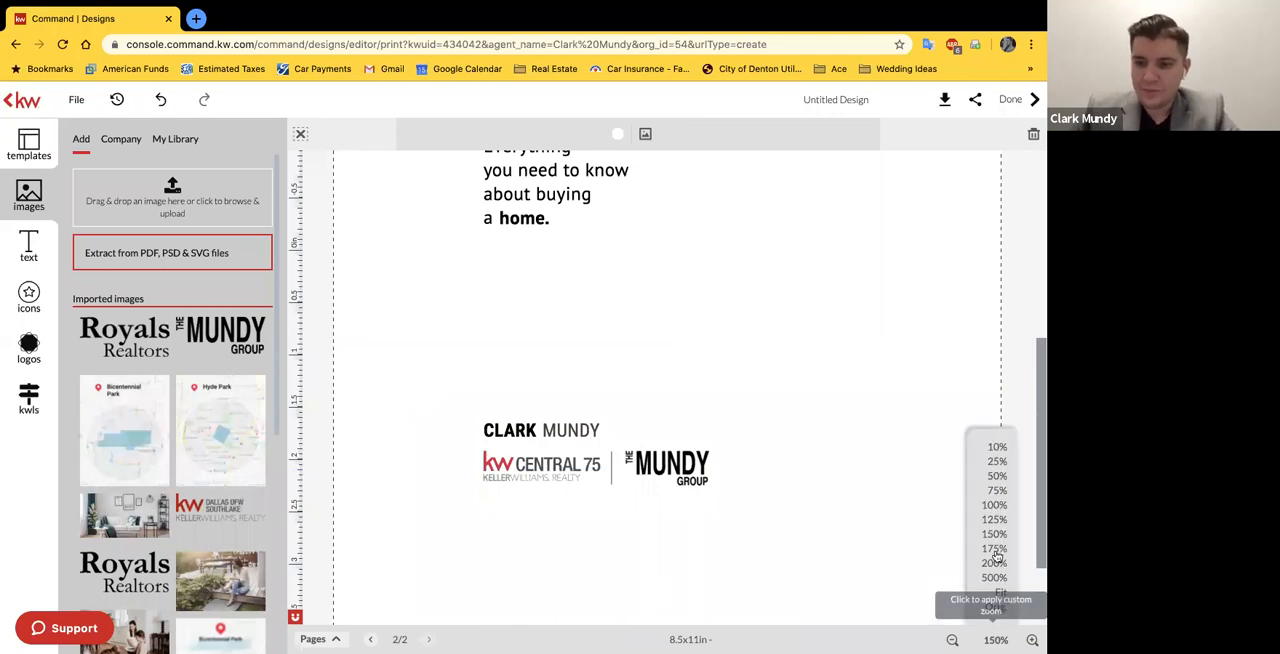
{"action": "left_click", "coordinate": [993, 491]}
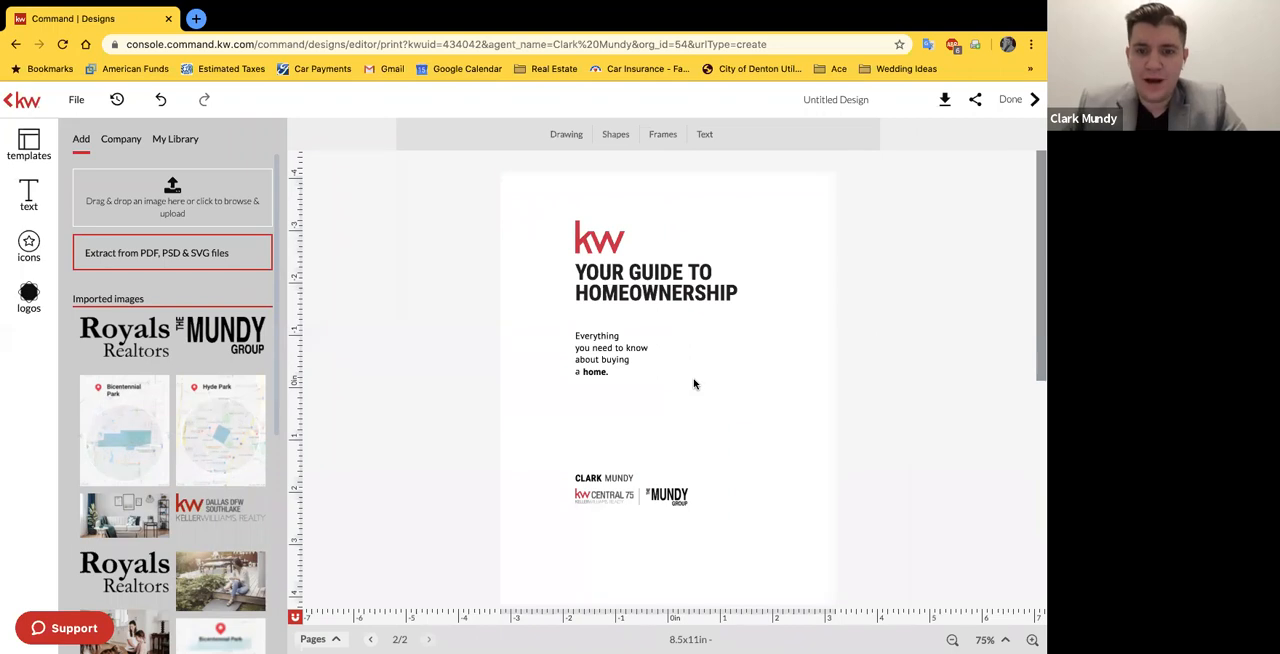
{"action": "left_click", "coordinate": [667, 495]}
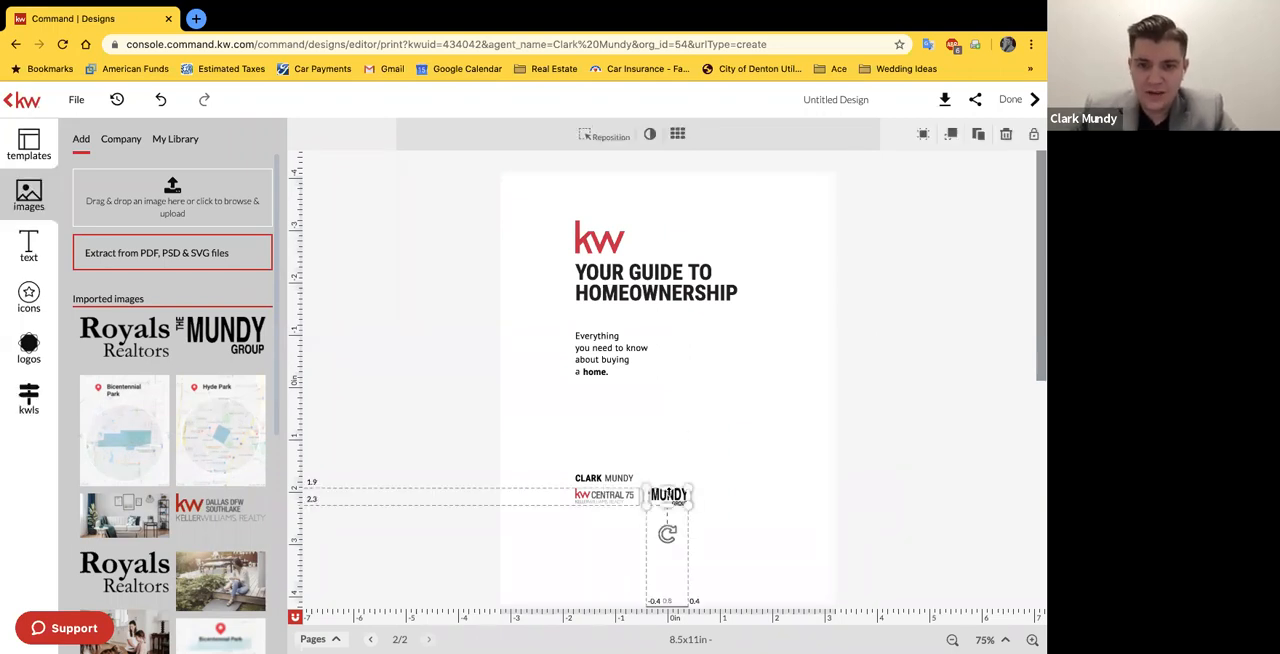
{"action": "left_click_drag", "start_coordinate": [644, 487], "coordinate": [670, 495]}
{"action": "left_click", "coordinate": [729, 480]}
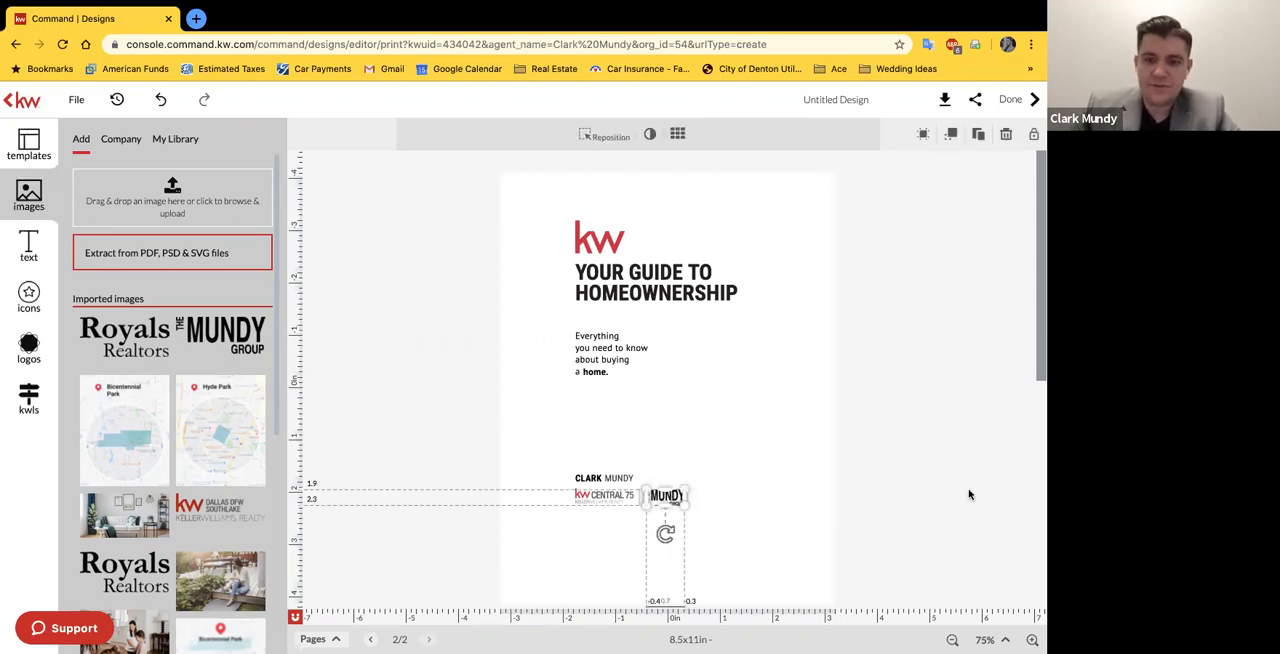
{"action": "left_click", "coordinate": [970, 494]}
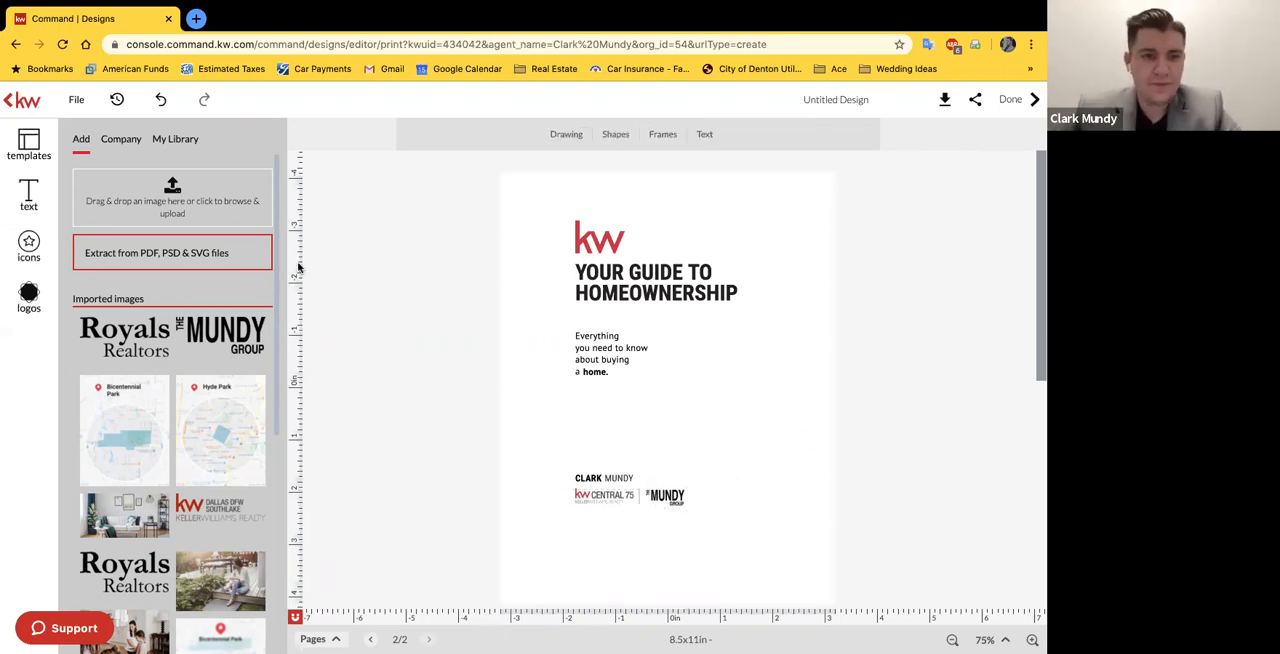
Step: Add the Buyer Consult instructions page from the templates as a new page of the design
{"action": "left_click", "coordinate": [30, 143]}
{"action": "mouse_move", "coordinate": [167, 273]}
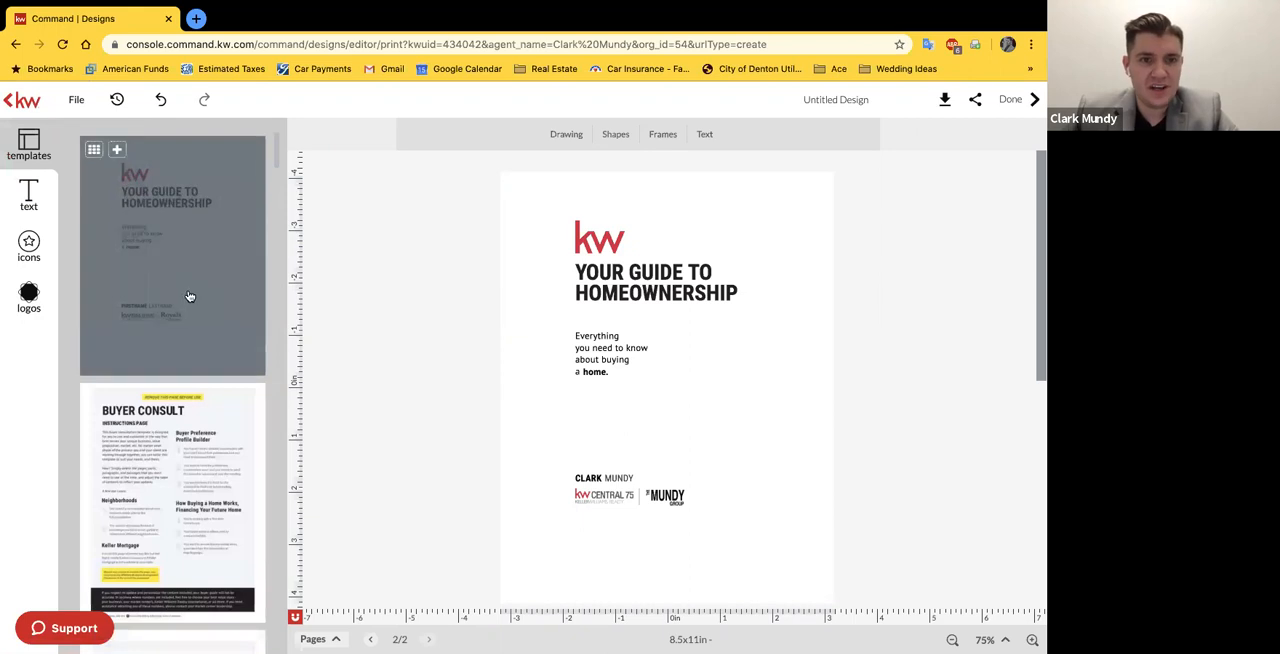
{"action": "scroll", "coordinate": [189, 405], "scroll_direction": "down", "scroll_amount": 1}
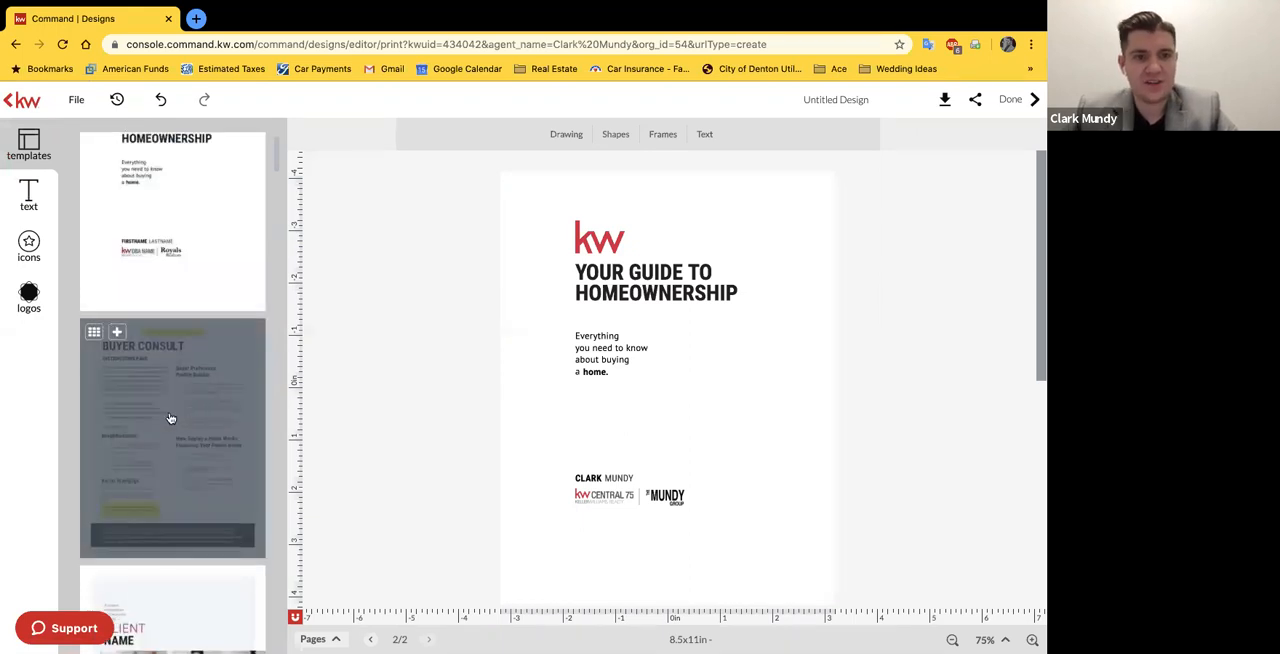
{"action": "left_click", "coordinate": [171, 418]}
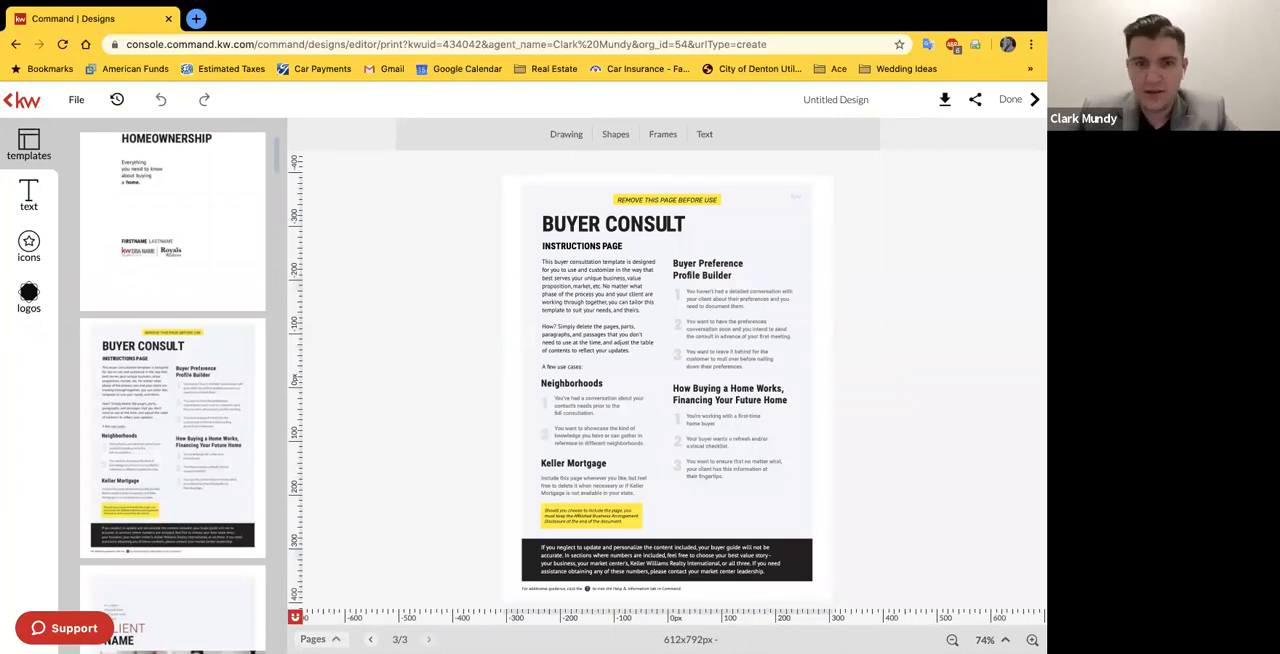
Step: Review the page thumbnails of the design to check the page order
{"action": "left_click", "coordinate": [318, 639]}
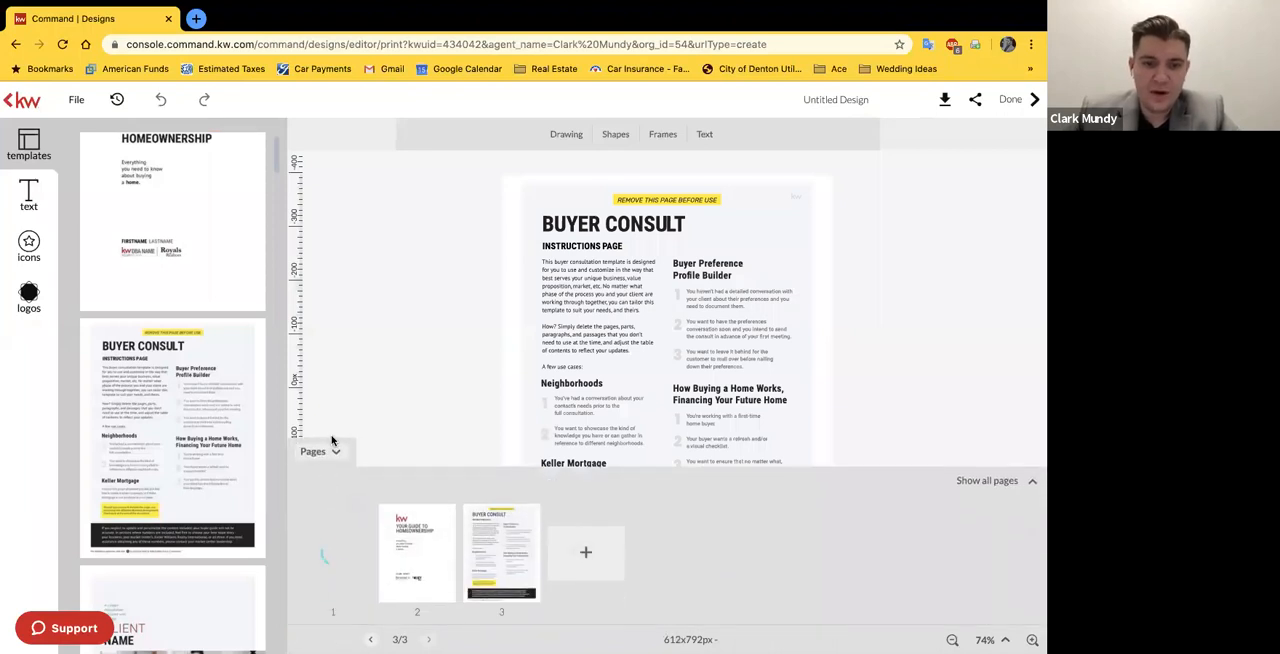
{"action": "left_click", "coordinate": [320, 451]}
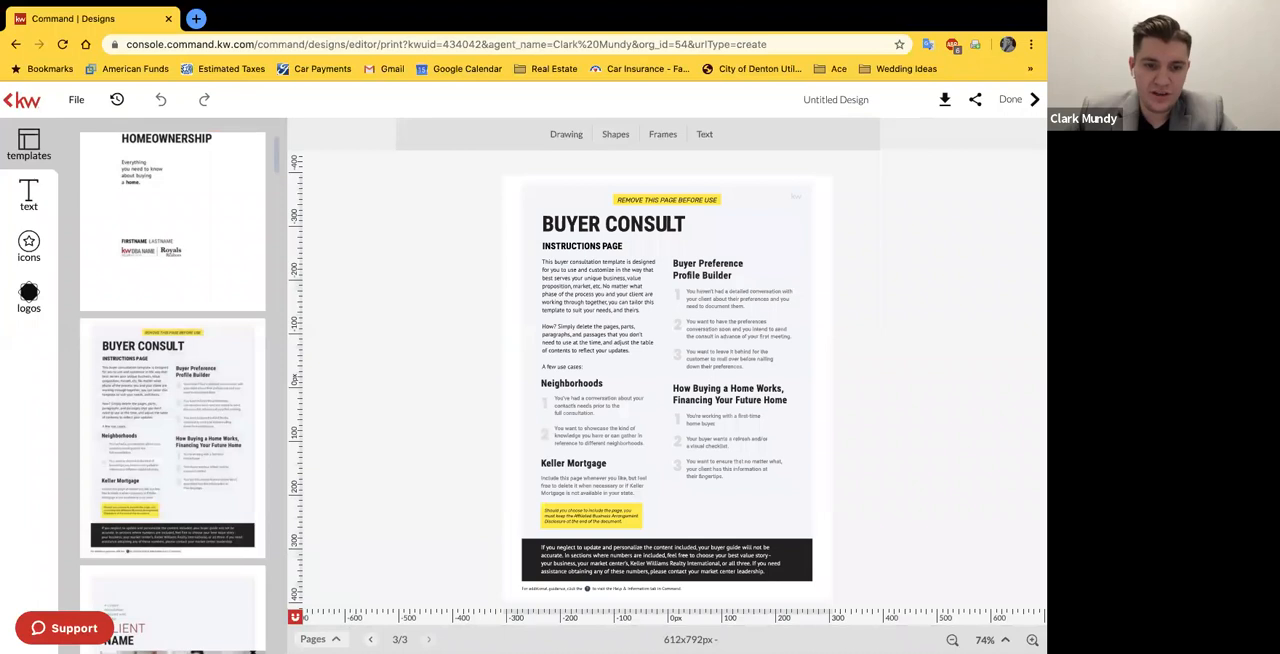
{"action": "left_click", "coordinate": [318, 639]}
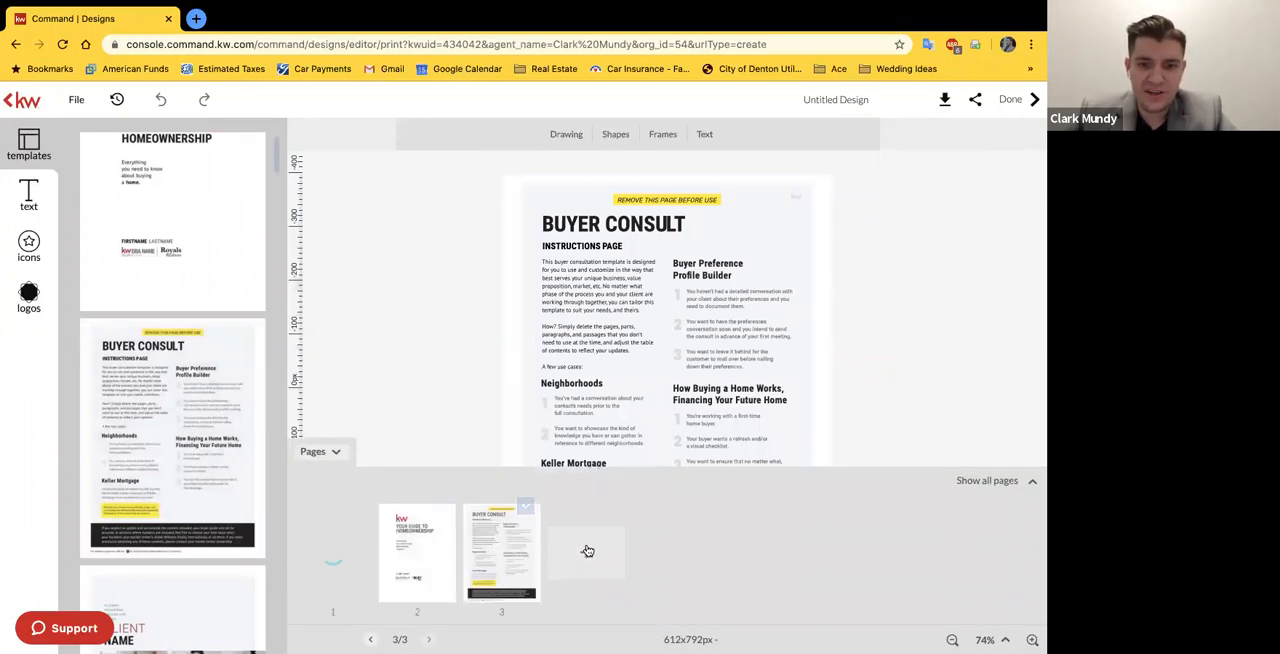
{"action": "mouse_move", "coordinate": [515, 567]}
{"action": "left_mouse_down"}
{"action": "mouse_move", "coordinate": [391, 557]}
{"action": "mouse_move", "coordinate": [510, 569]}
{"action": "left_mouse_up"}
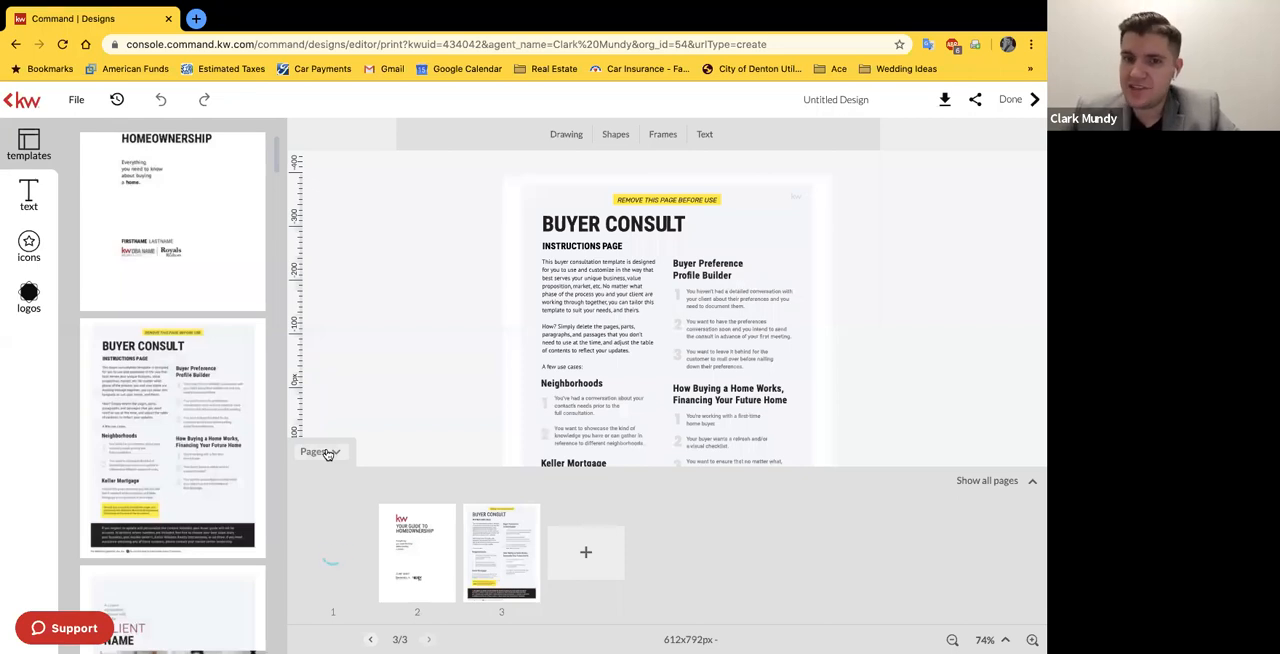
{"action": "left_click", "coordinate": [322, 452]}
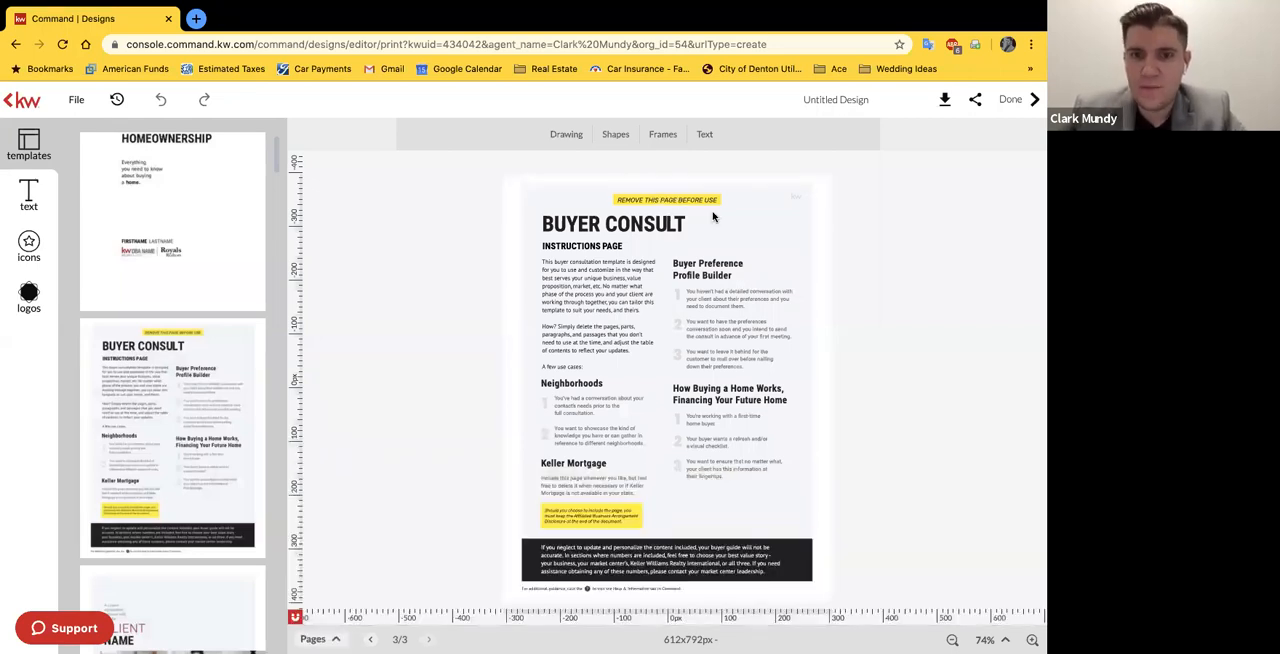
Step: Examine the Buyer Consult instructions page at 125% zoom
{"action": "left_click", "coordinate": [620, 220]}
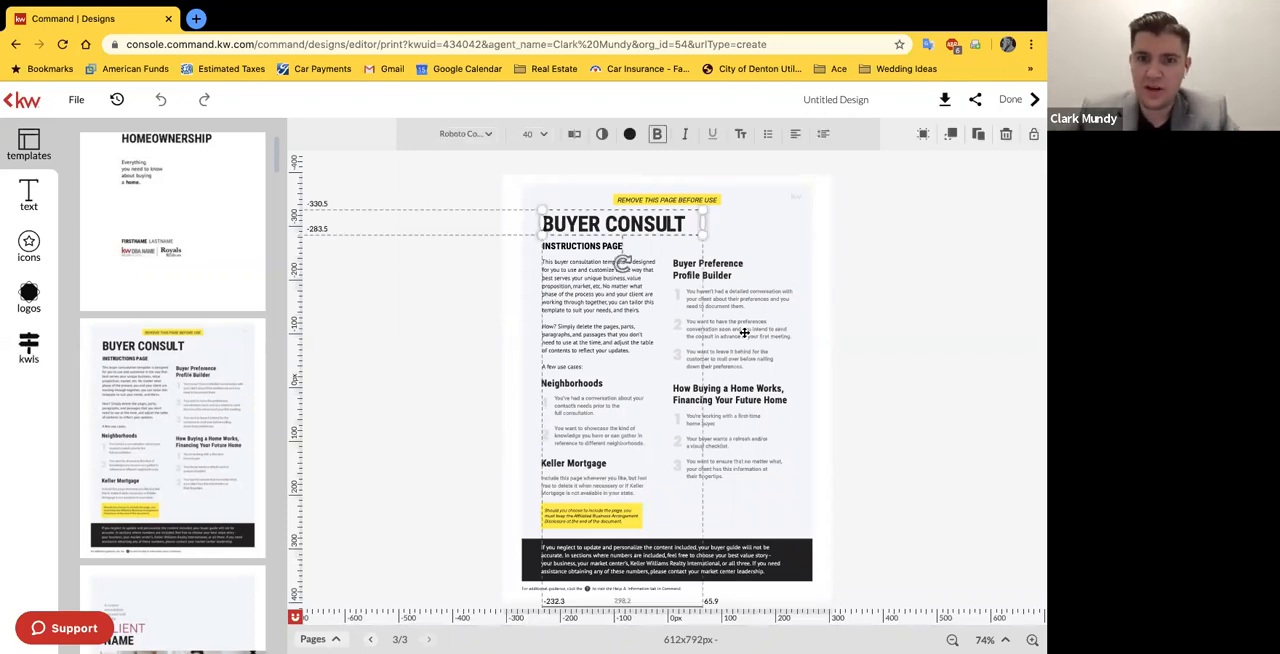
{"action": "left_click", "coordinate": [995, 639]}
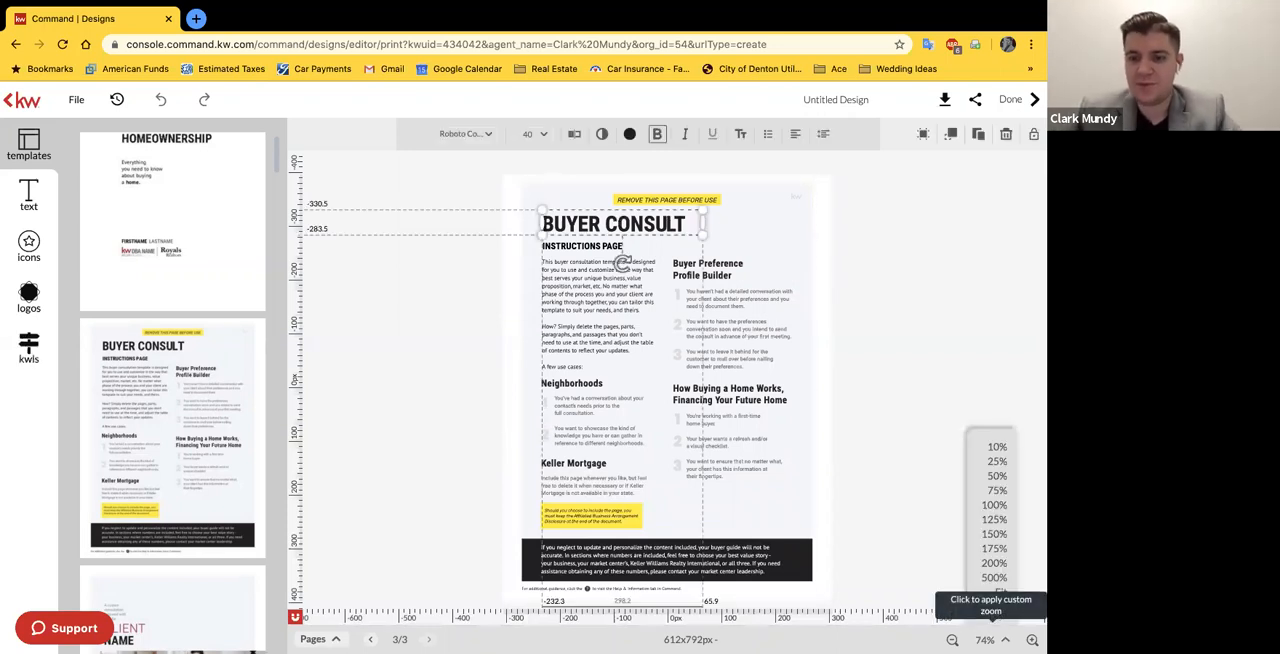
{"action": "left_click", "coordinate": [993, 519]}
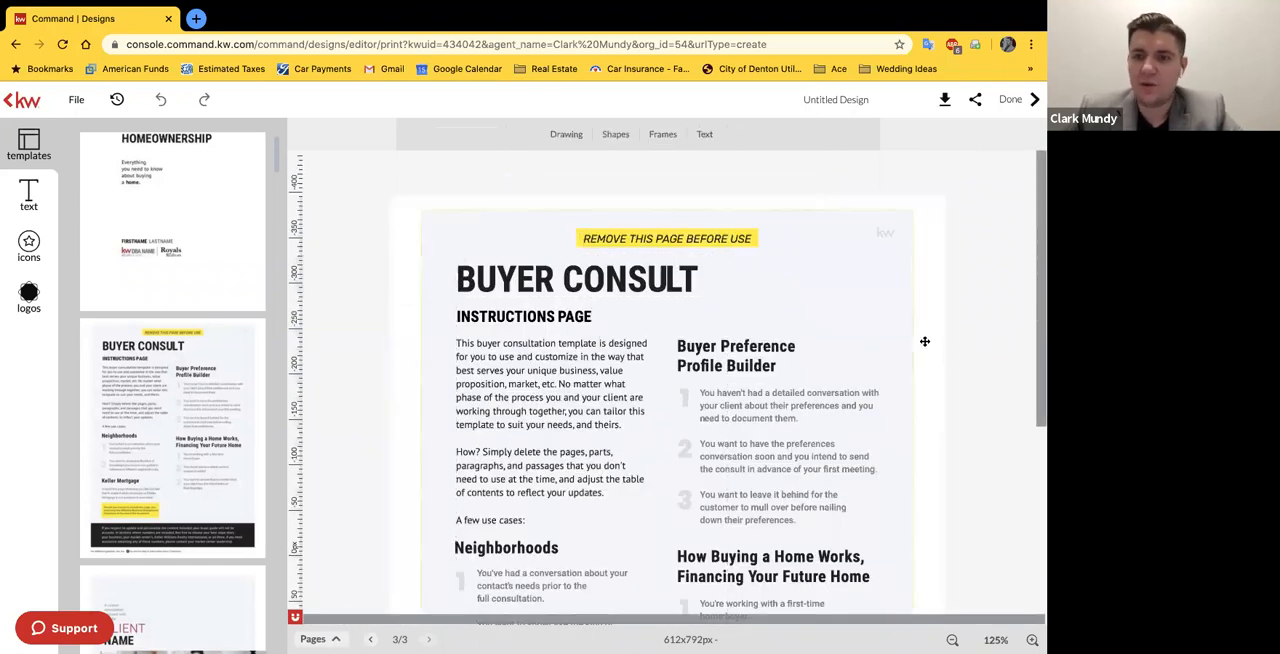
{"action": "scroll", "coordinate": [938, 364], "scroll_direction": "down", "scroll_amount": 2}
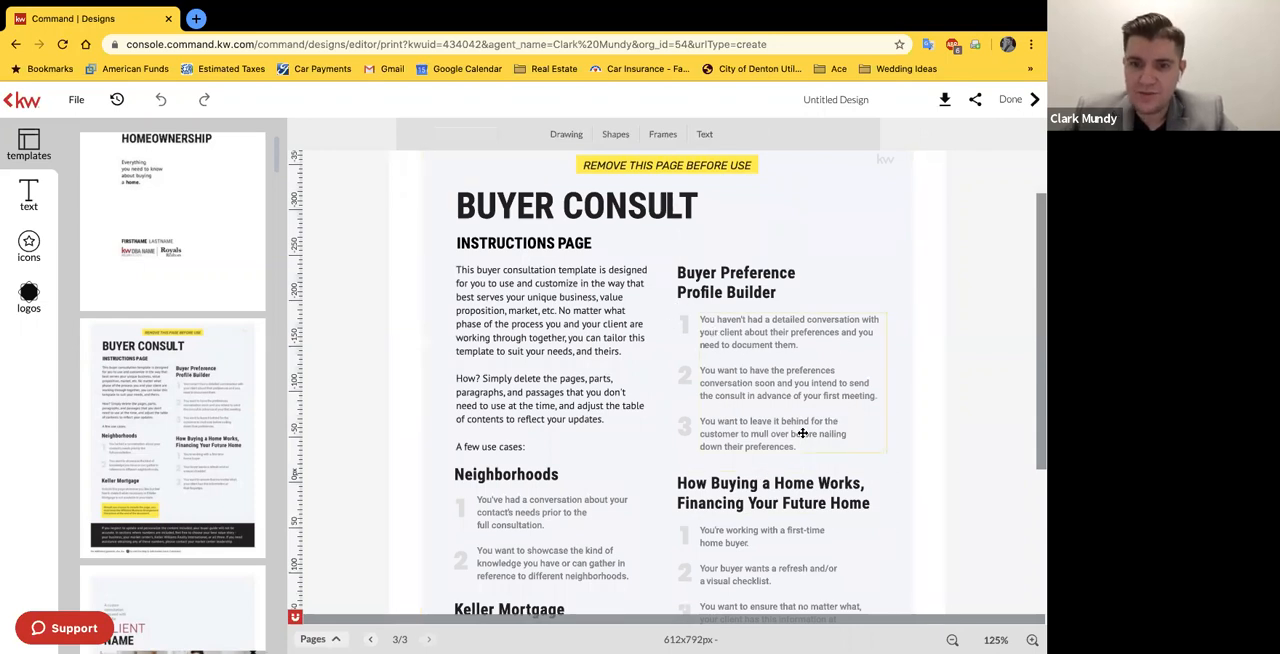
Step: Read through the use cases on the Buyer Consult instructions page, down to the Keller Mortgage section and the closing notice
{"action": "scroll", "coordinate": [802, 433], "scroll_direction": "down", "scroll_amount": 2}
{"action": "scroll", "coordinate": [772, 539], "scroll_direction": "down", "scroll_amount": 2}
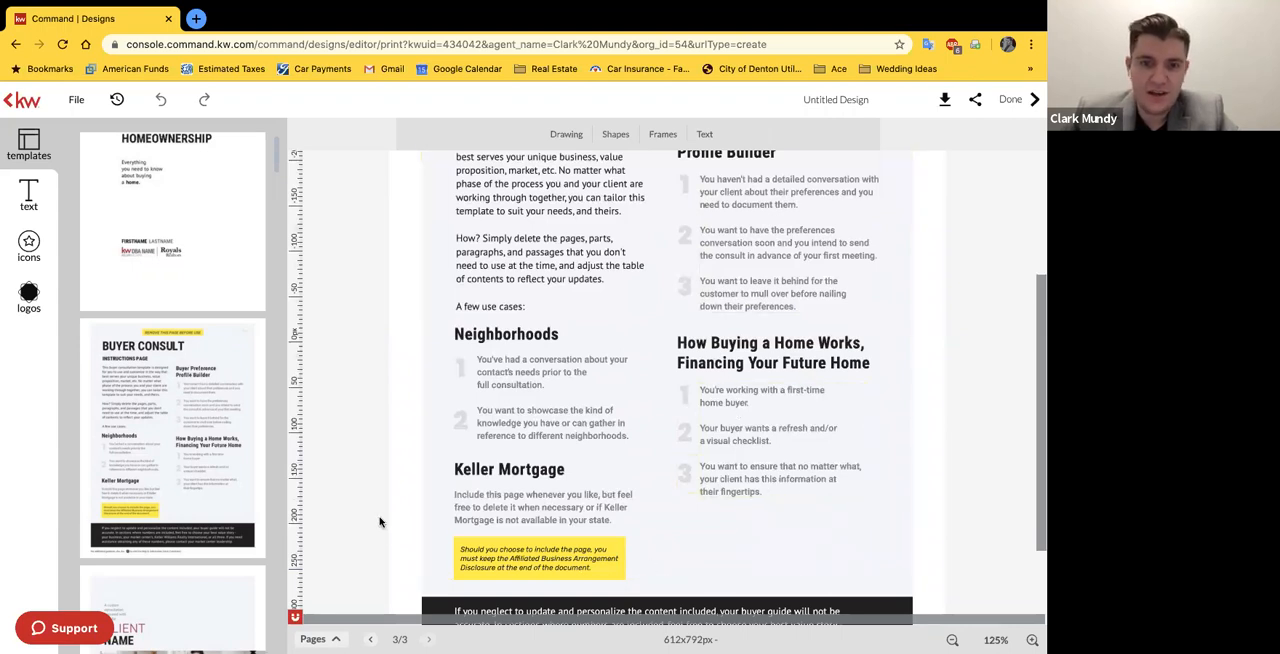
{"action": "scroll", "coordinate": [379, 521], "scroll_direction": "down", "scroll_amount": 1}
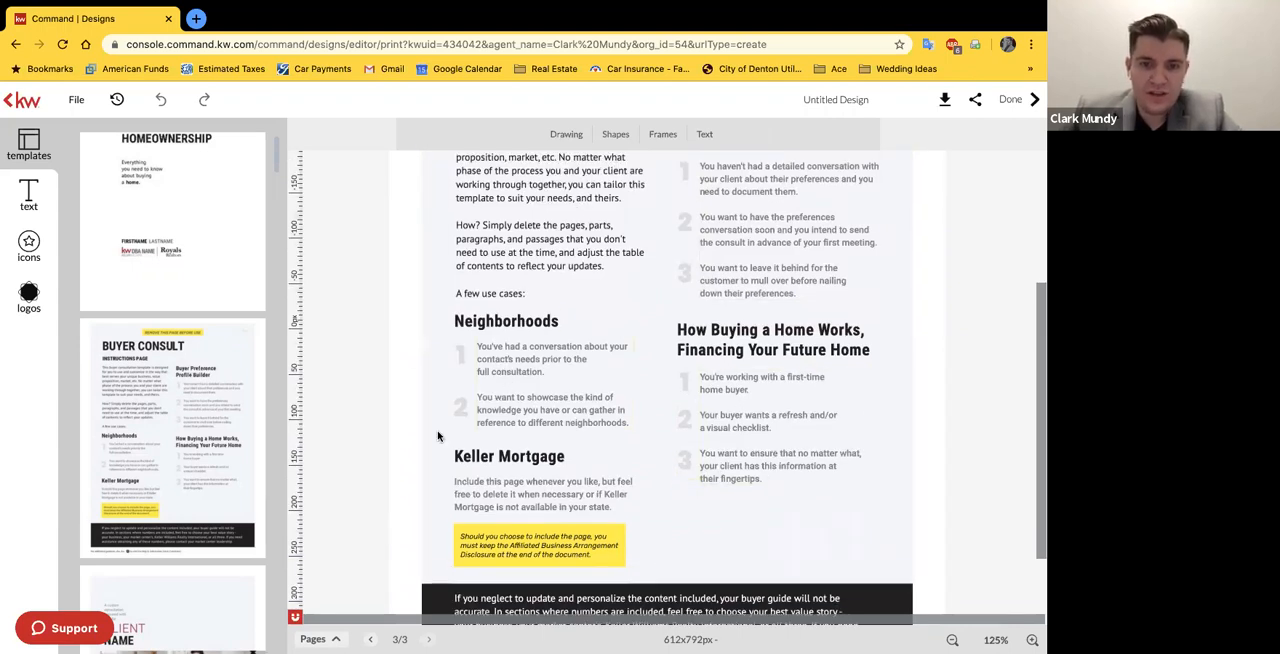
{"action": "scroll", "coordinate": [437, 436], "scroll_direction": "down", "scroll_amount": 2}
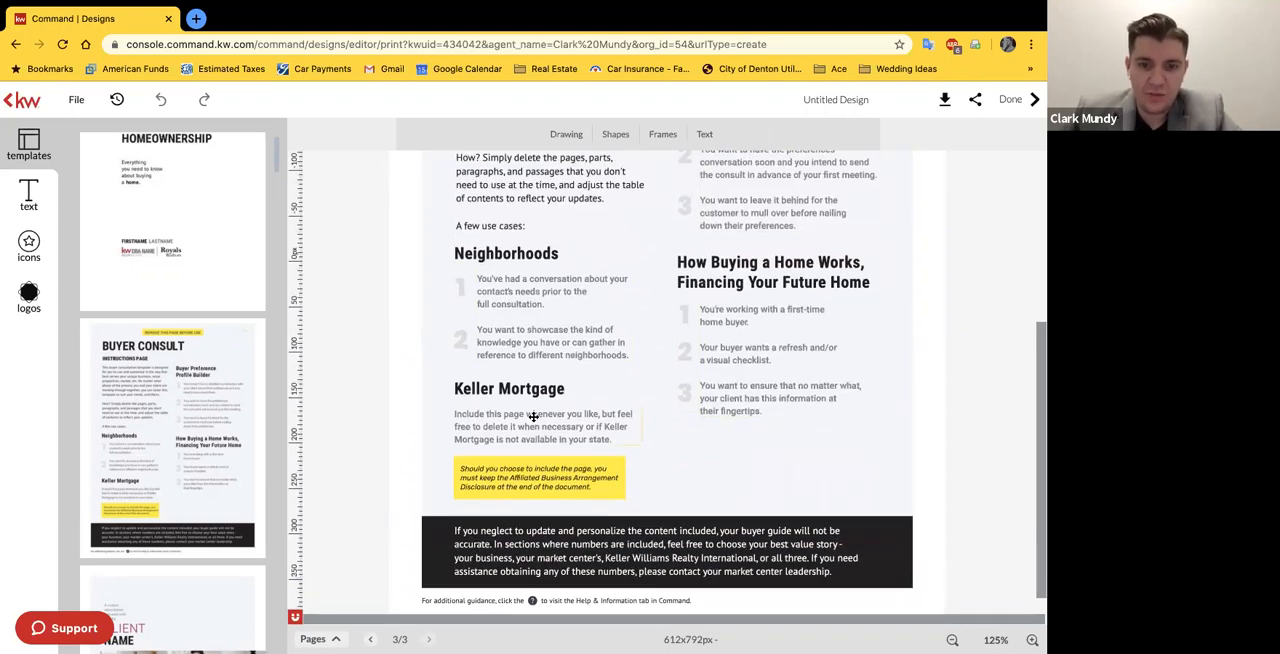
Step: Examine the yellow Keller Mortgage disclosure note and the black notice about personalizing the guide's content at 200% zoom
{"action": "left_click", "coordinate": [620, 471]}
{"action": "left_click", "coordinate": [993, 639]}
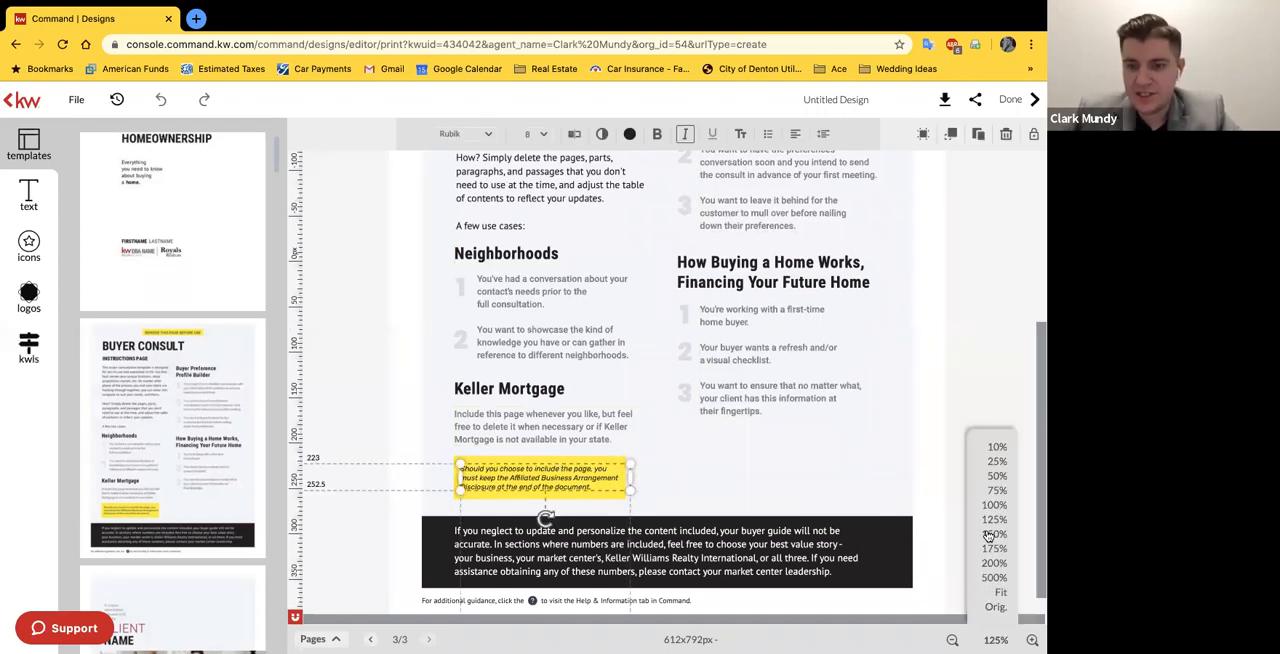
{"action": "left_click", "coordinate": [990, 534]}
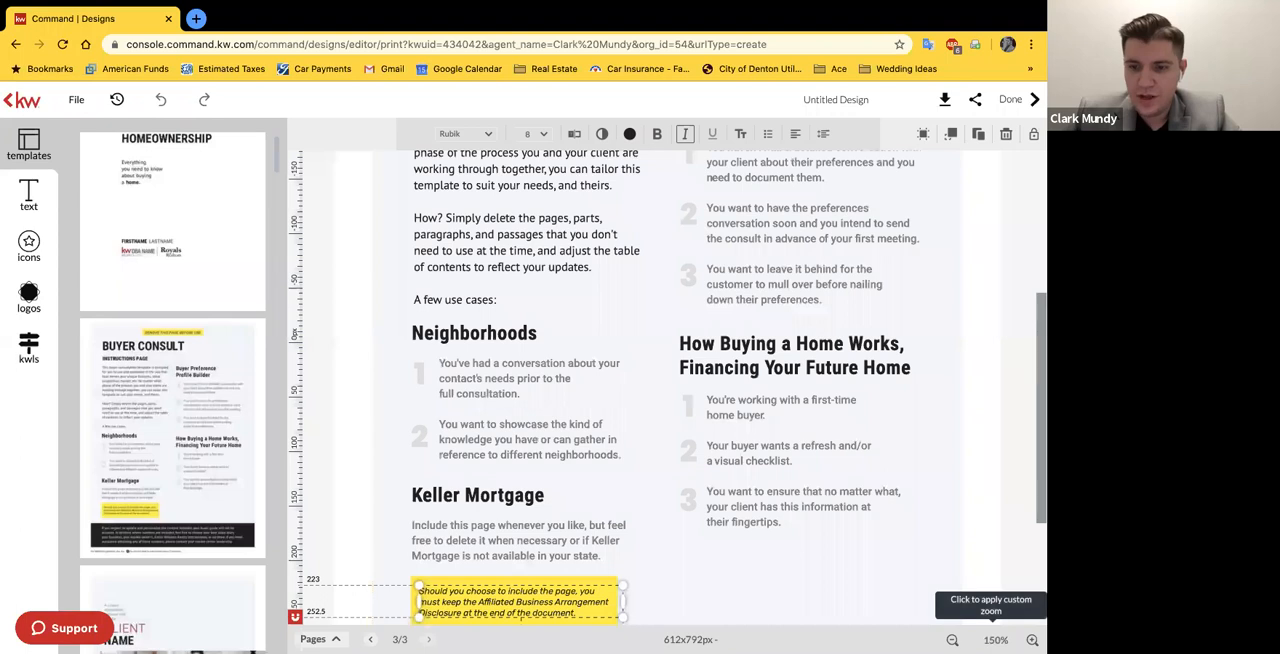
{"action": "left_click", "coordinate": [995, 639]}
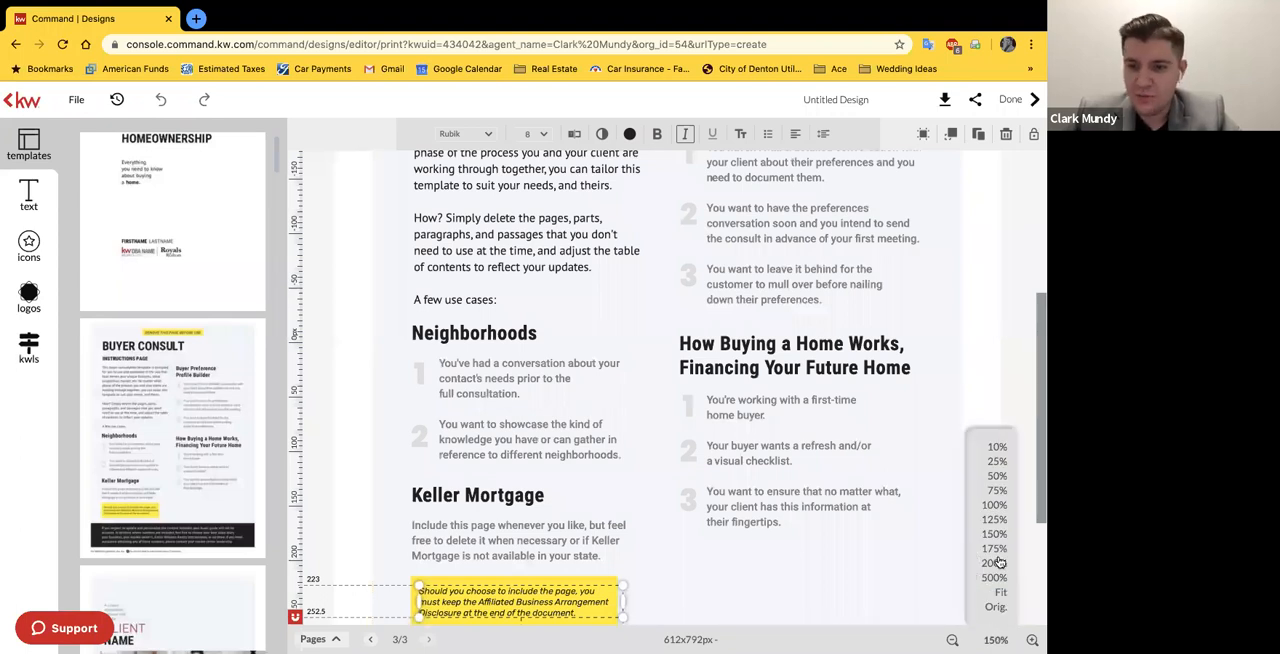
{"action": "scroll", "coordinate": [741, 514], "scroll_direction": "down", "scroll_amount": 5}
{"action": "left_click", "coordinate": [334, 503]}
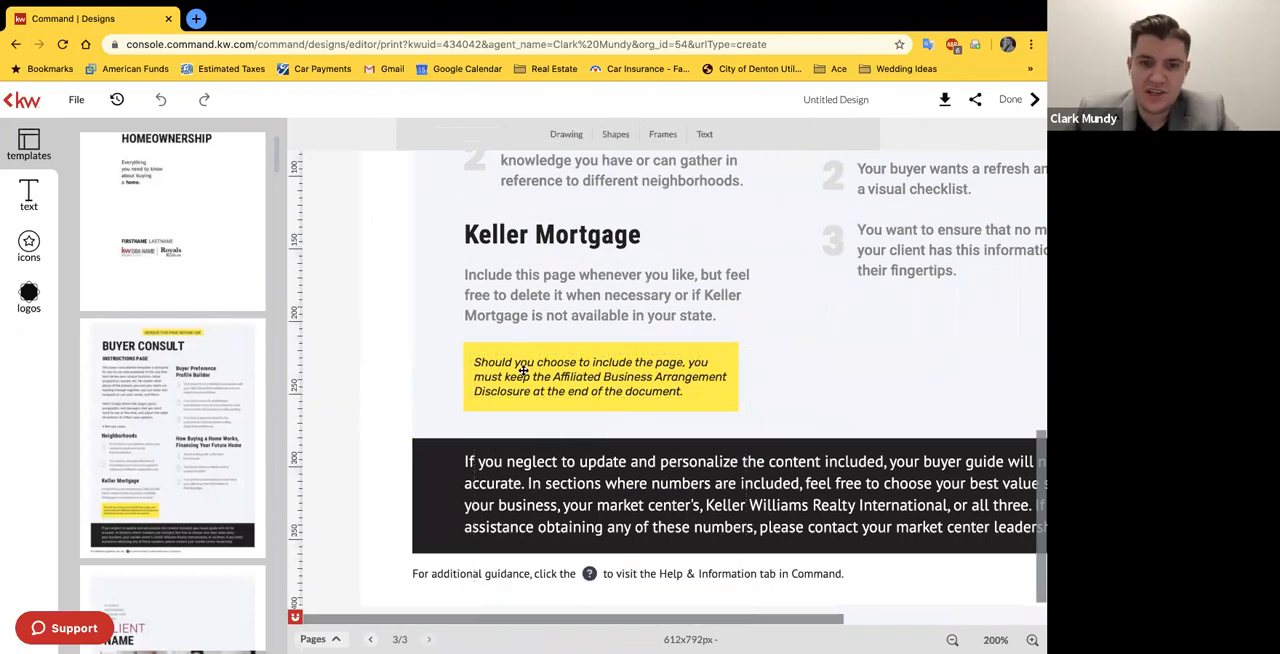
{"action": "left_click", "coordinate": [563, 373]}
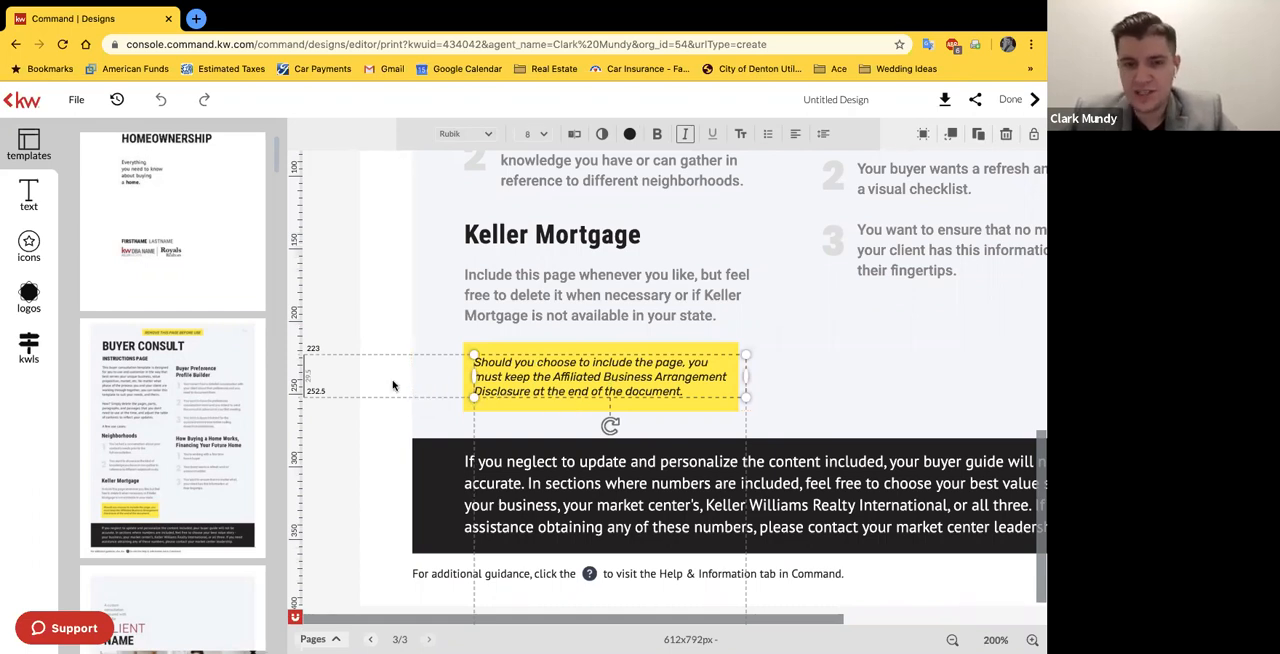
{"action": "left_click", "coordinate": [381, 411]}
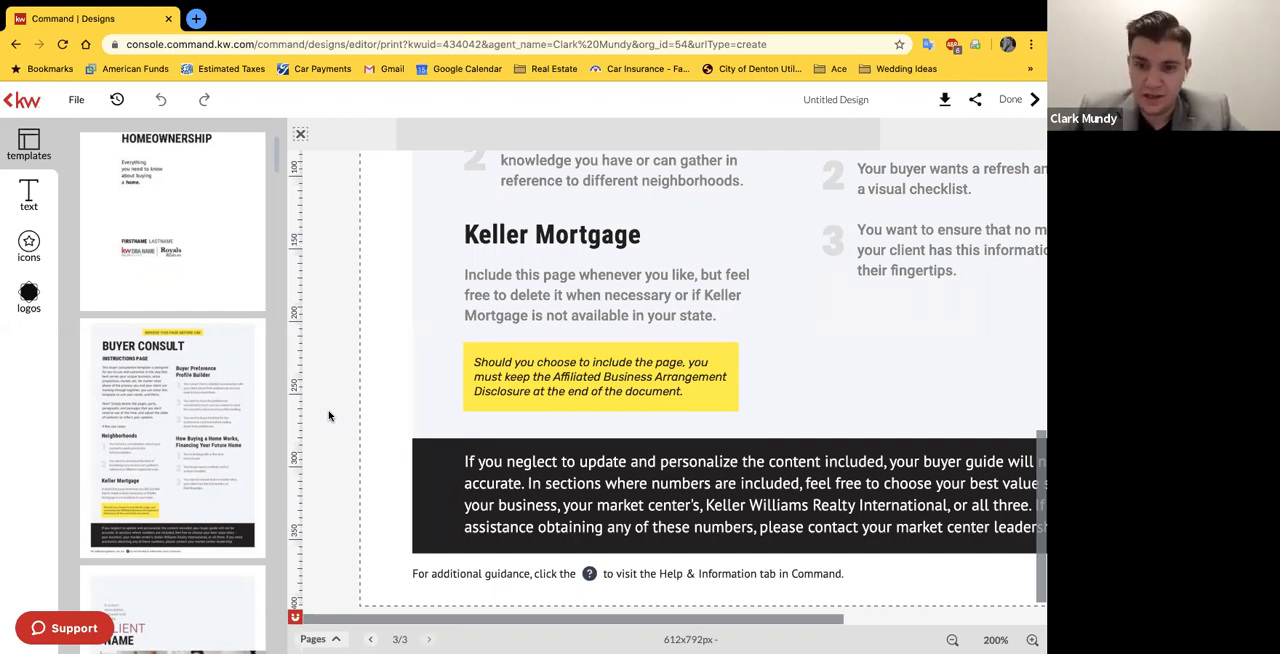
{"action": "scroll", "coordinate": [343, 480], "scroll_direction": "right", "scroll_amount": 3}
{"action": "left_click", "coordinate": [588, 503]}
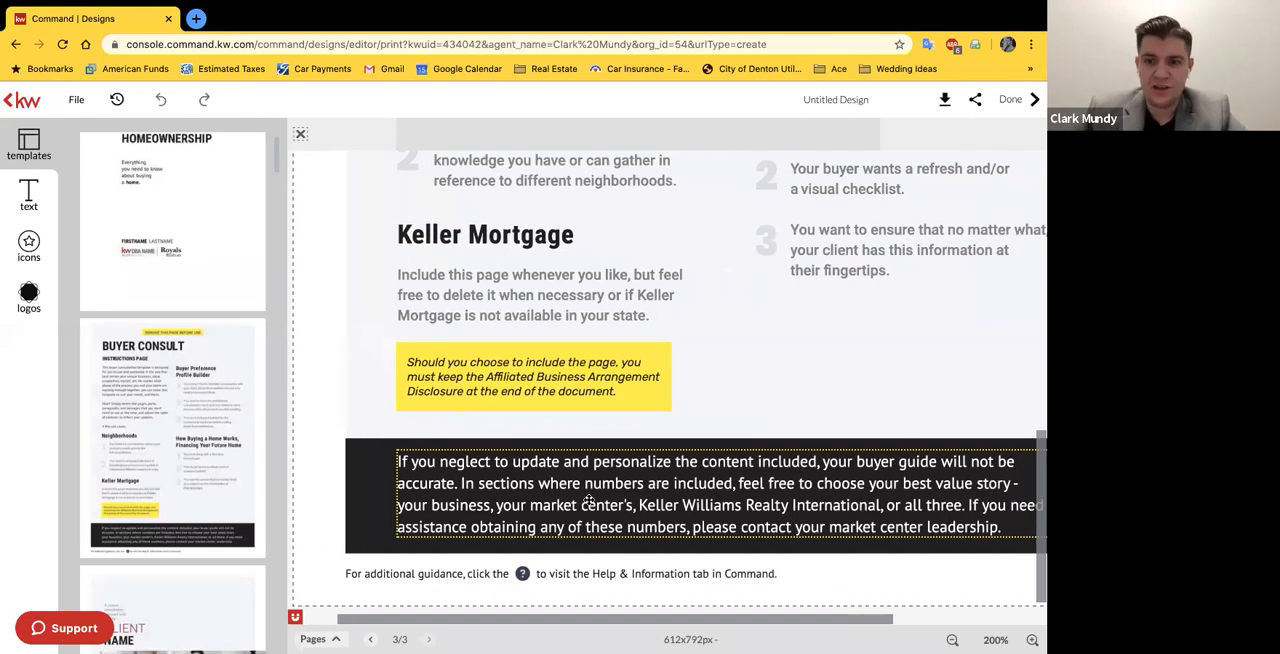
{"action": "scroll", "coordinate": [588, 503], "scroll_direction": "right", "scroll_amount": 2}
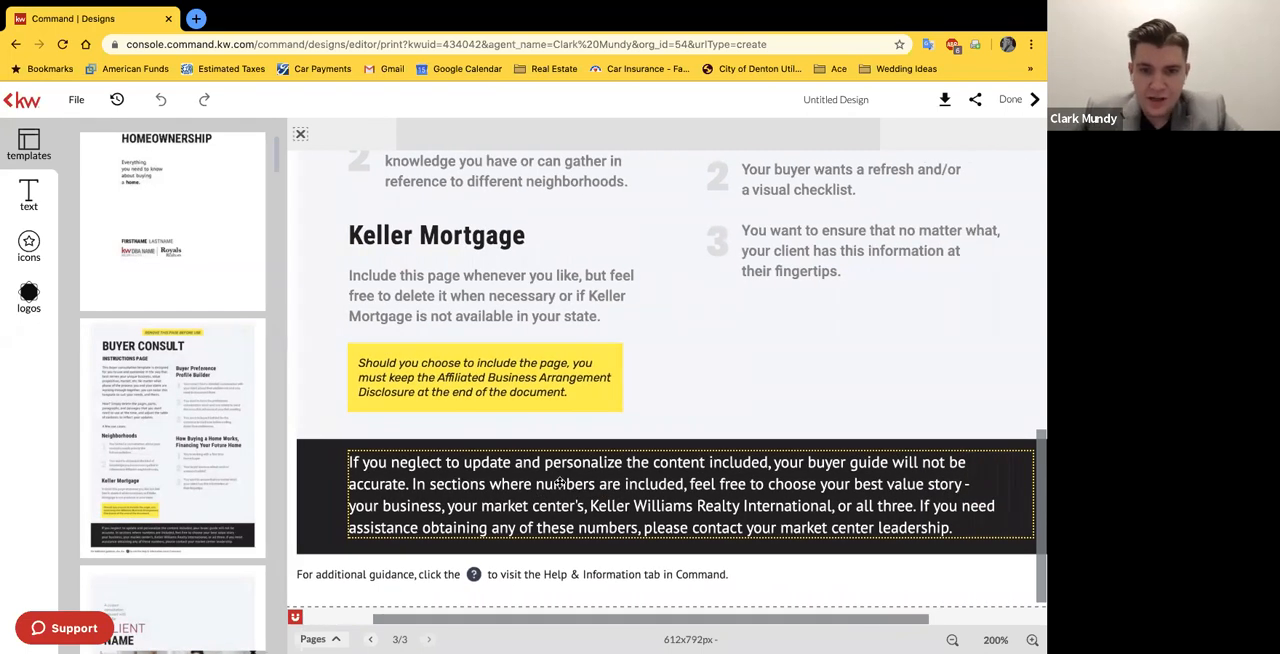
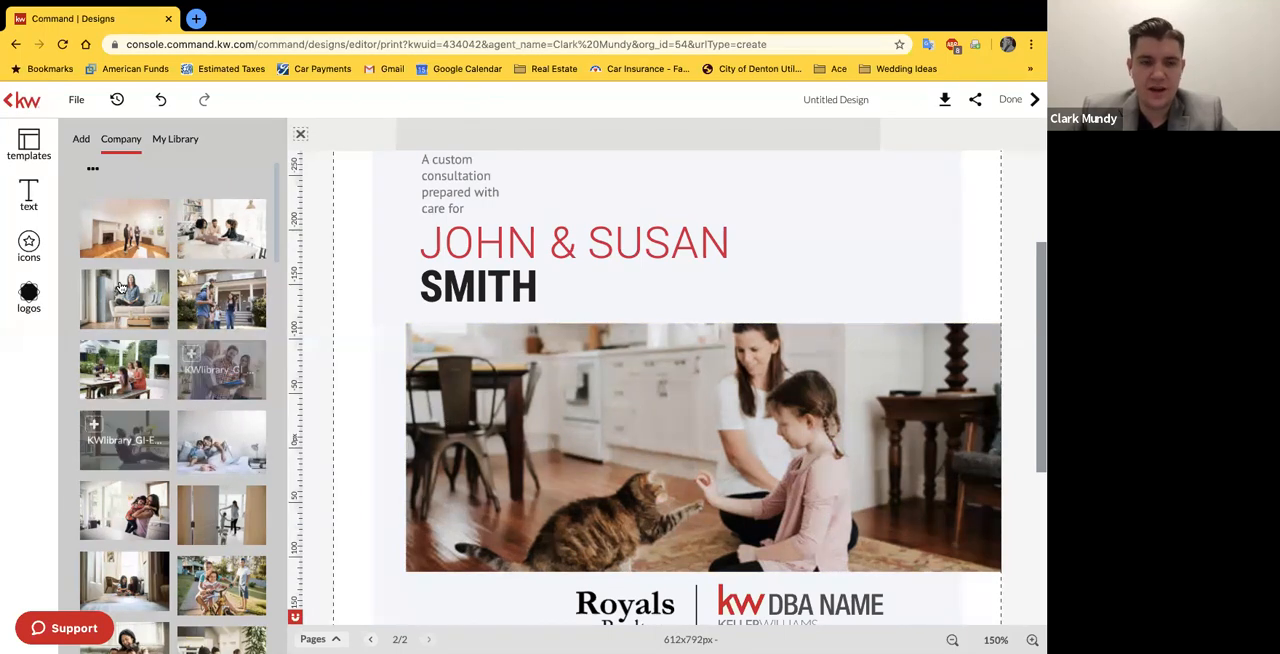
Step: Replace the cover photo of the woman, girl and cat with the company image of a family at an outdoor table
{"action": "mouse_move", "coordinate": [119, 220]}
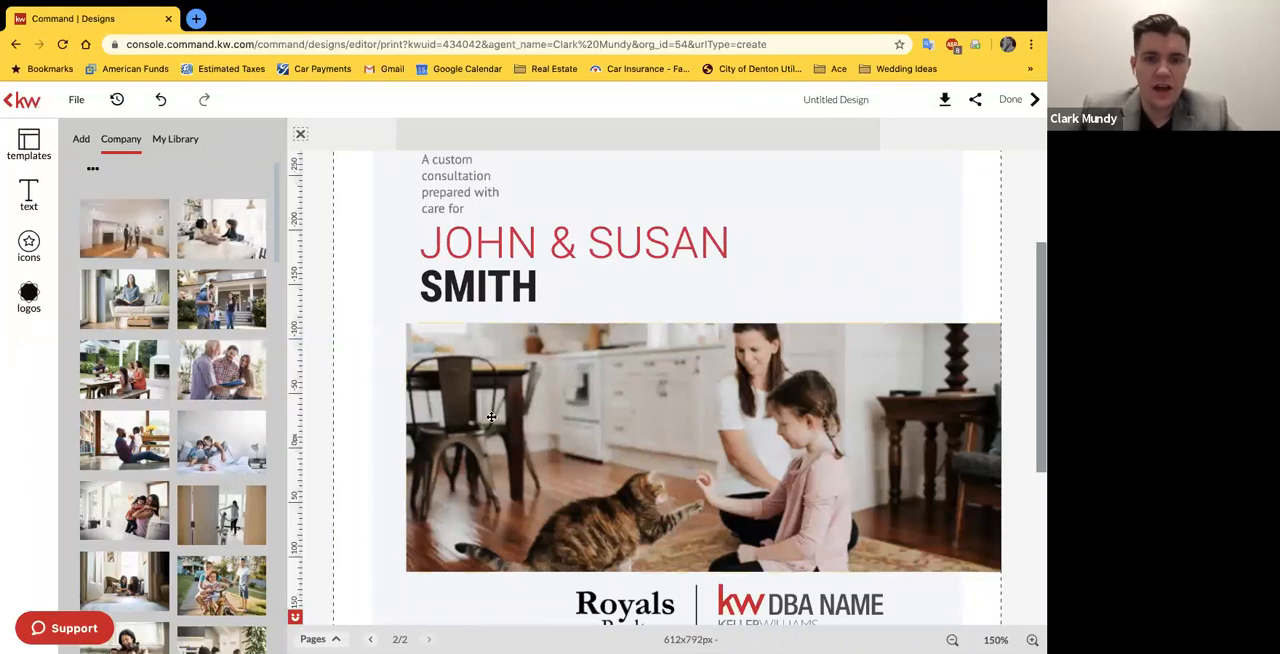
{"action": "left_click", "coordinate": [542, 423]}
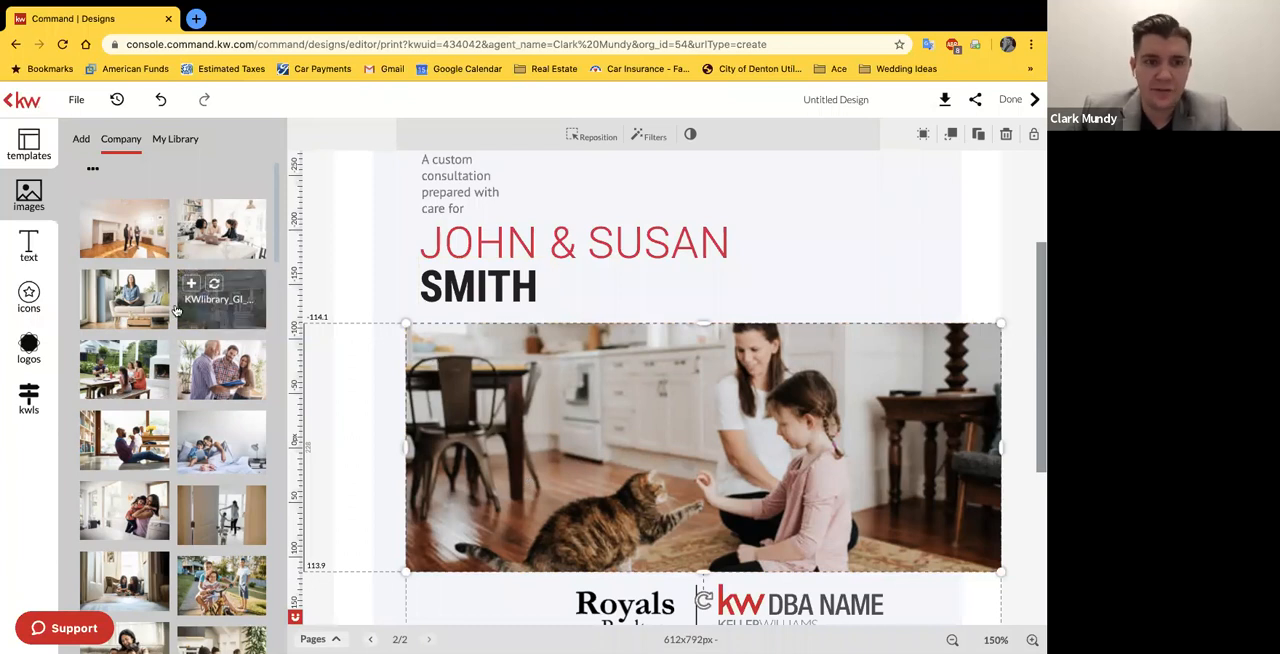
{"action": "mouse_move", "coordinate": [123, 292]}
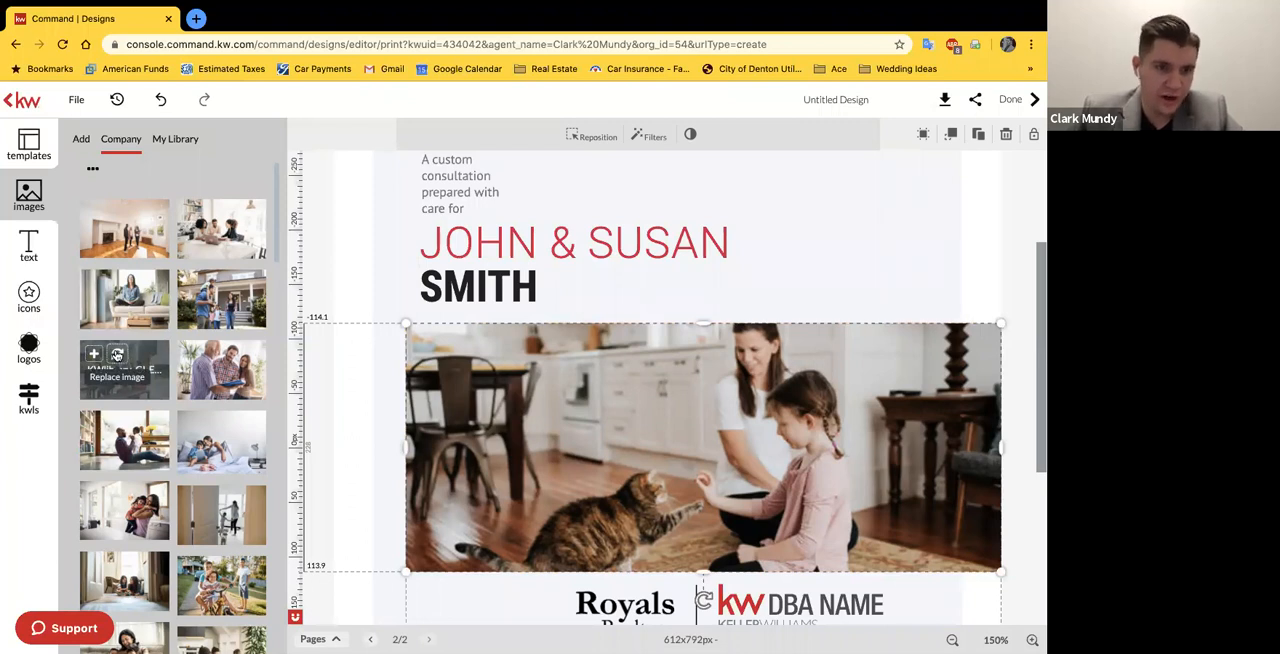
{"action": "left_click", "coordinate": [117, 355]}
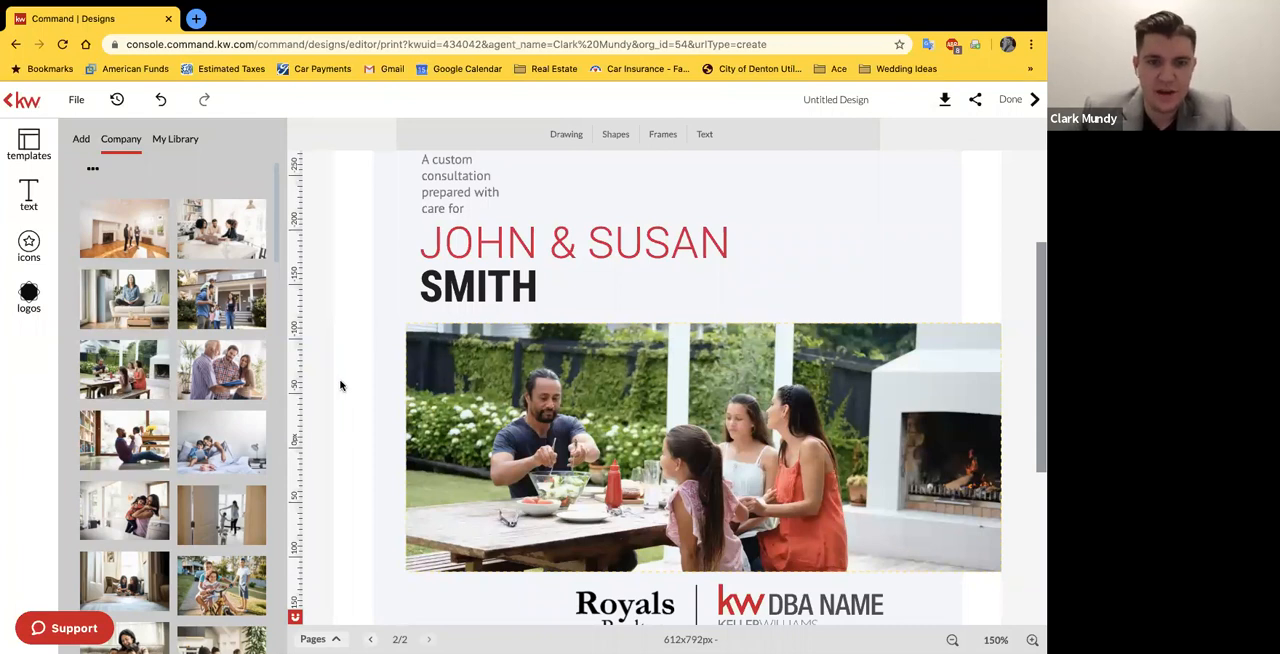
{"action": "left_click", "coordinate": [701, 478]}
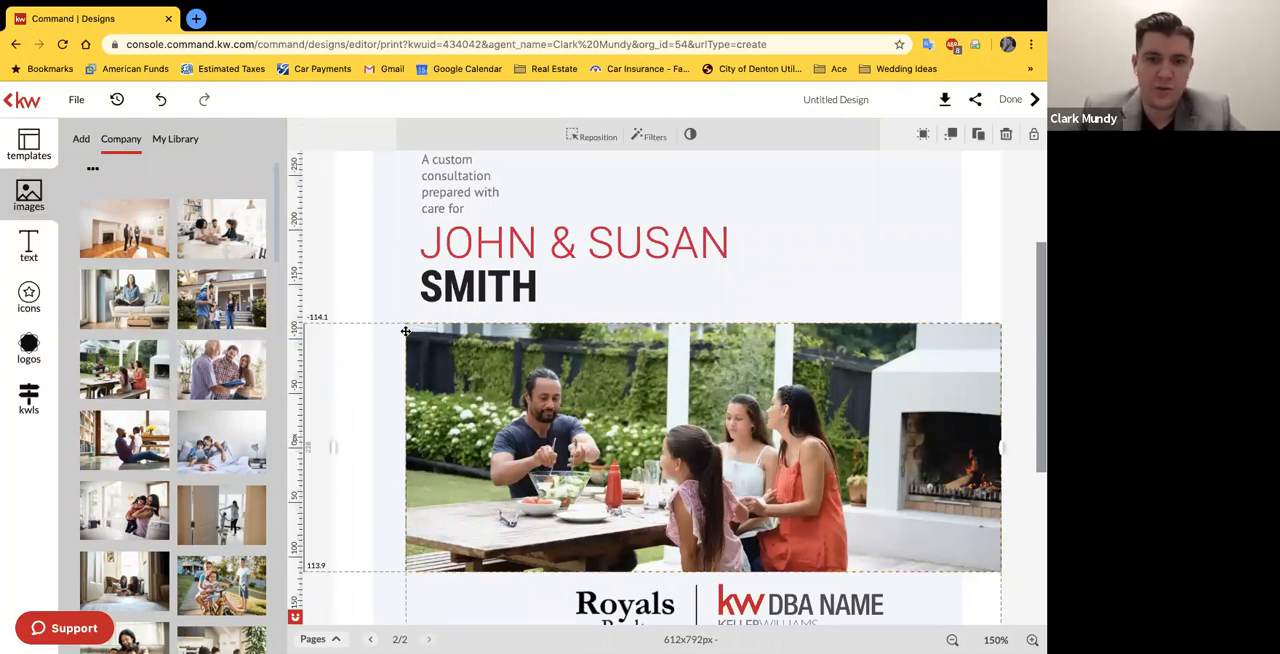
{"action": "left_click", "coordinate": [400, 375]}
Step: Replace the Royals Realtors logo below the cover photo with The Mundy Group logo, placed beside the vertical divider
{"action": "scroll", "coordinate": [400, 372], "scroll_direction": "down", "scroll_amount": 5}
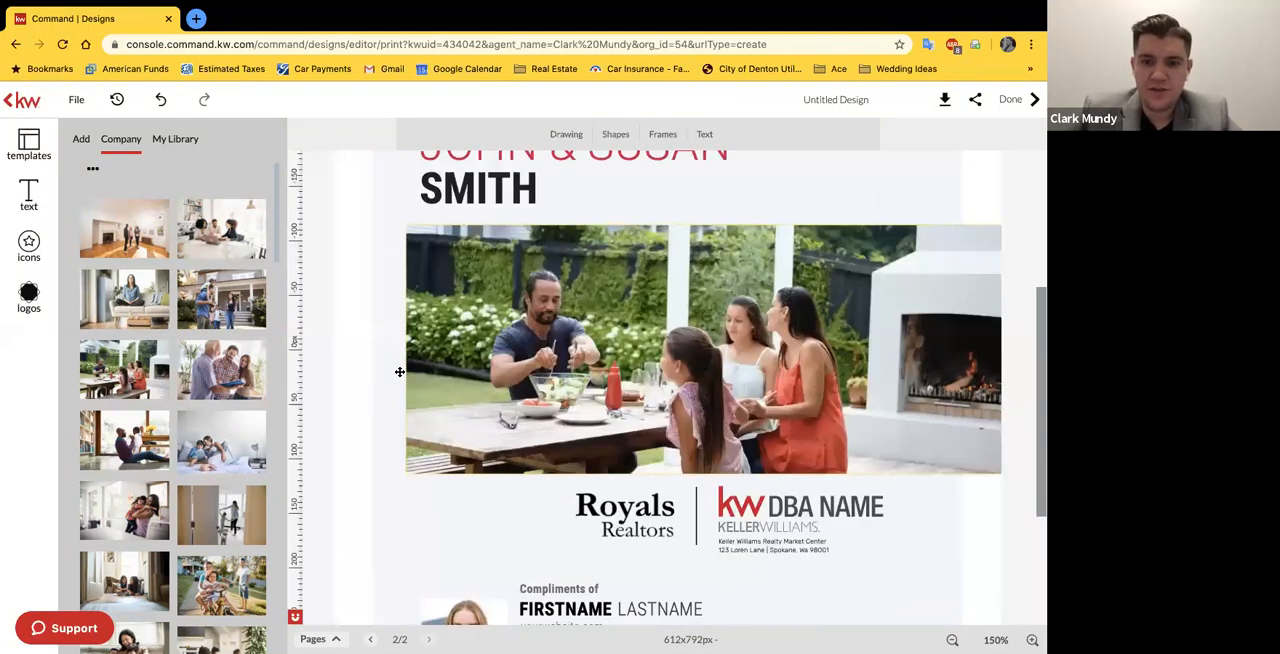
{"action": "left_click", "coordinate": [656, 365]}
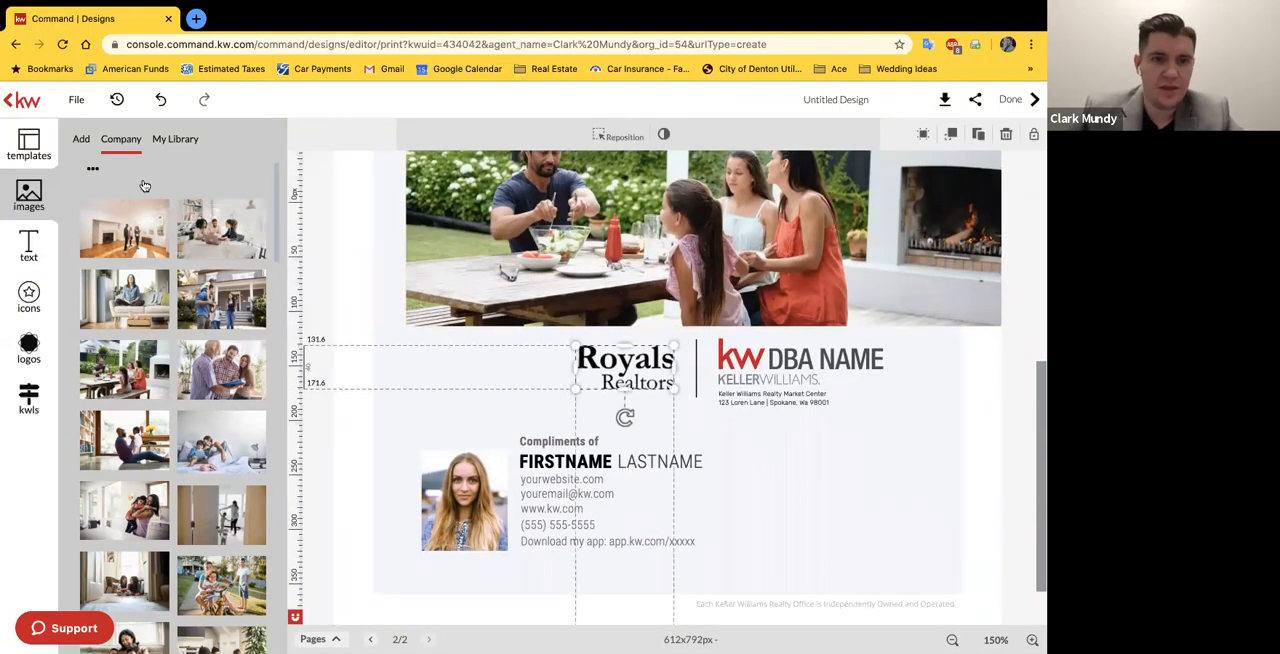
{"action": "key", "text": "Delete"}
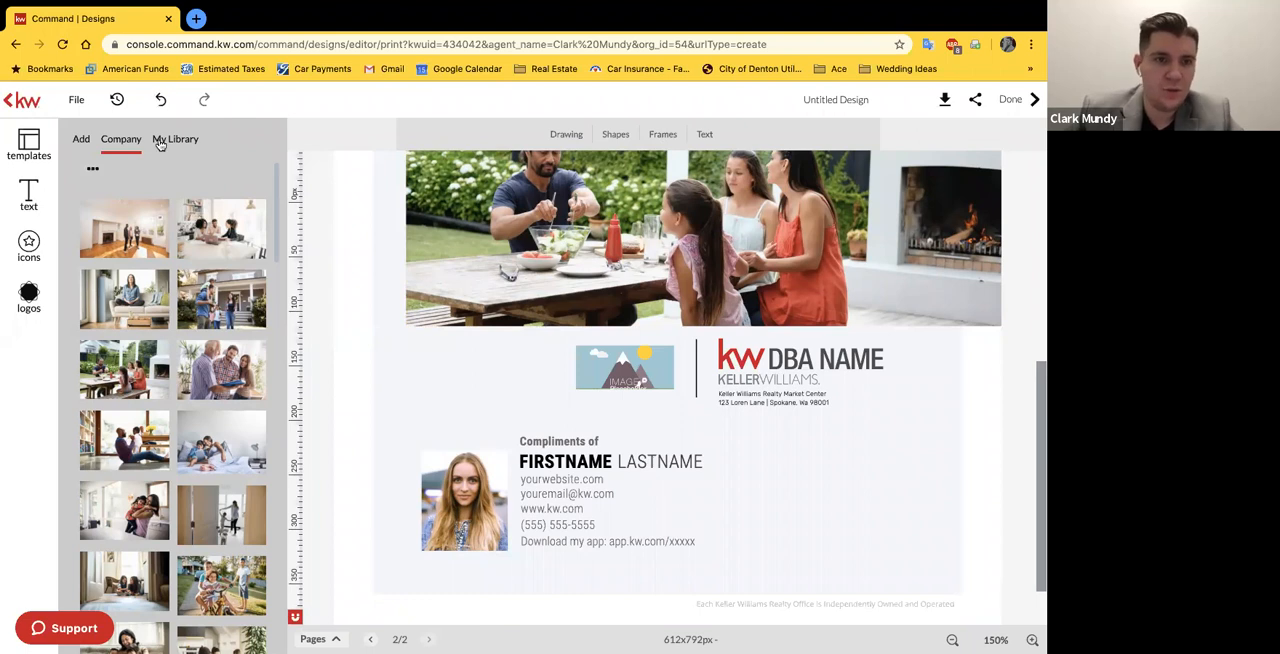
{"action": "left_click", "coordinate": [161, 145]}
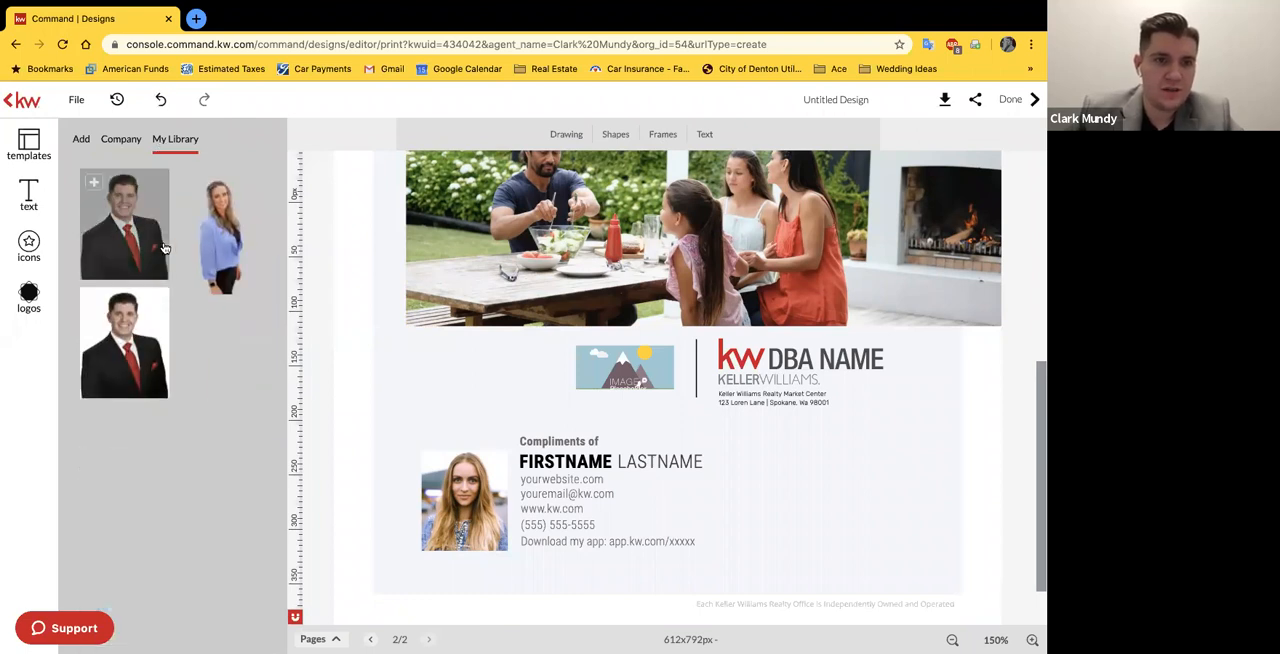
{"action": "left_click", "coordinate": [30, 292]}
{"action": "left_click_drag", "start_coordinate": [132, 422], "coordinate": [666, 365]}
{"action": "left_click", "coordinate": [652, 366]}
{"action": "key", "text": "Delete"}
{"action": "left_click_drag", "start_coordinate": [518, 332], "coordinate": [561, 328]}
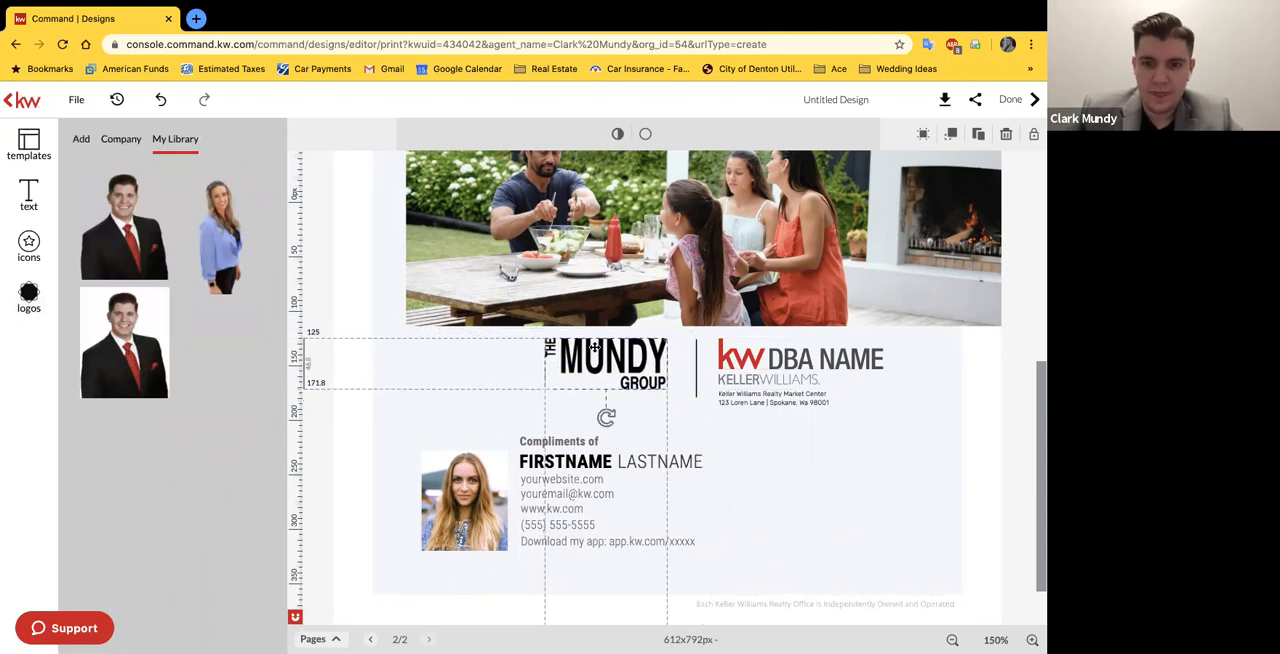
Step: Look through the imported images and company image folders for a market center logo to replace the KW DBA NAME logo
{"action": "left_click", "coordinate": [816, 364]}
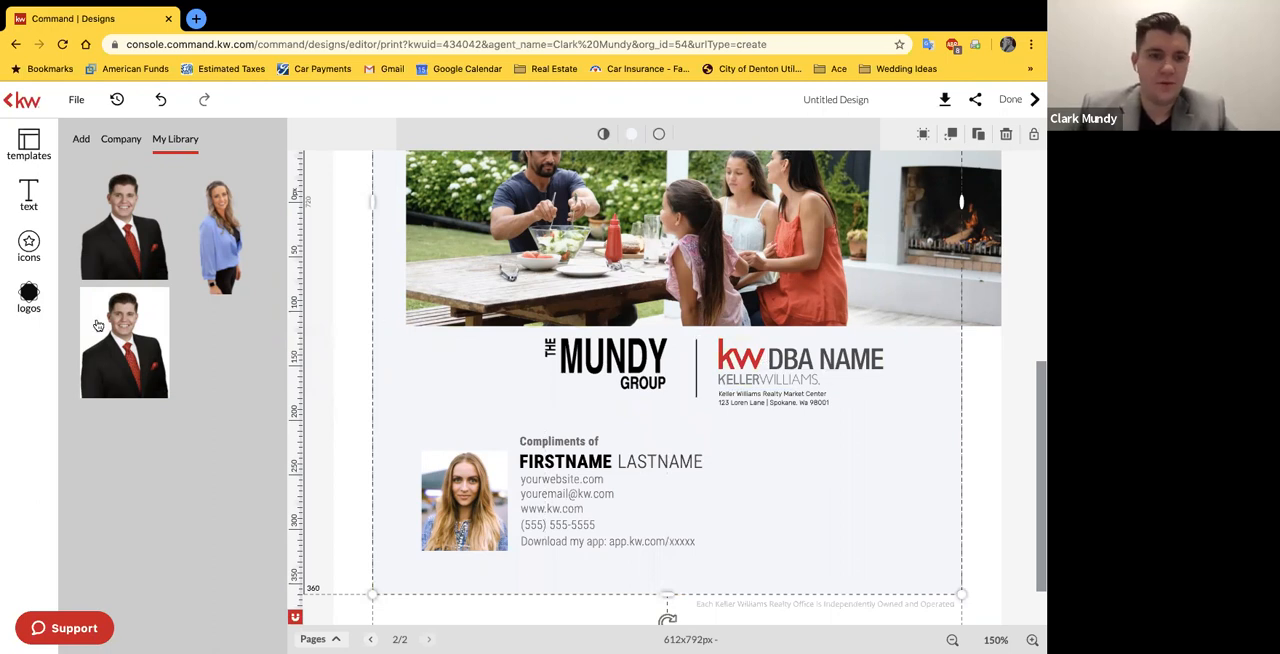
{"action": "left_click", "coordinate": [523, 240]}
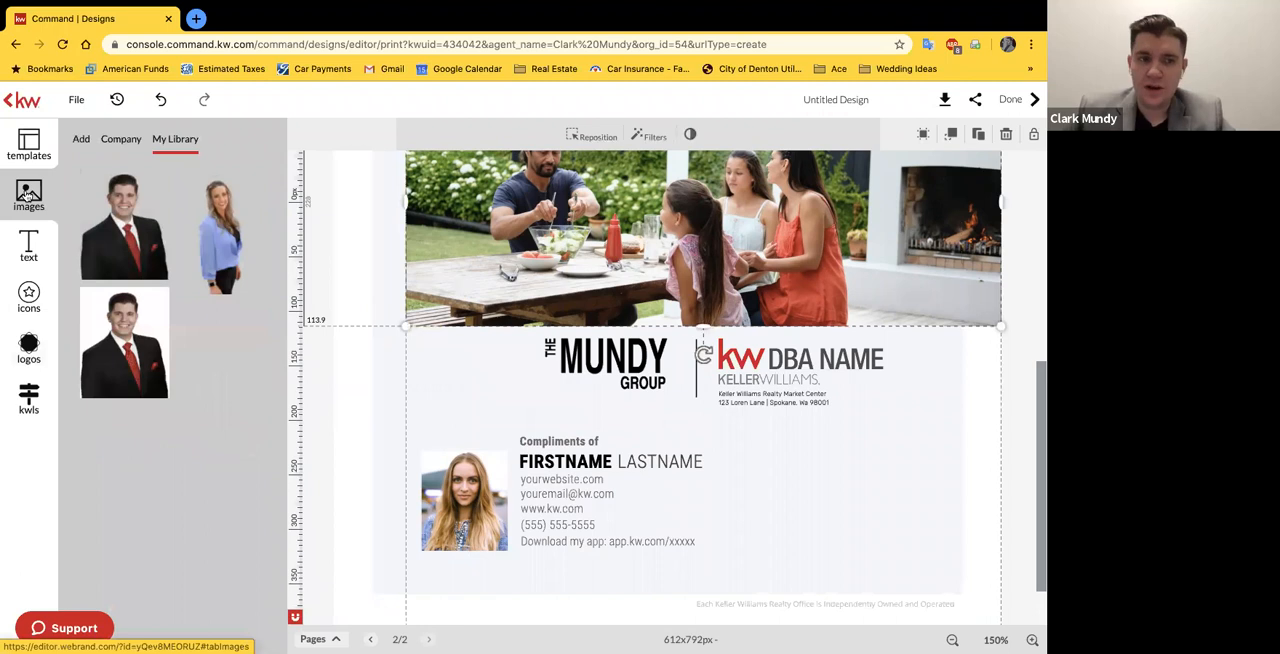
{"action": "left_click", "coordinate": [81, 140]}
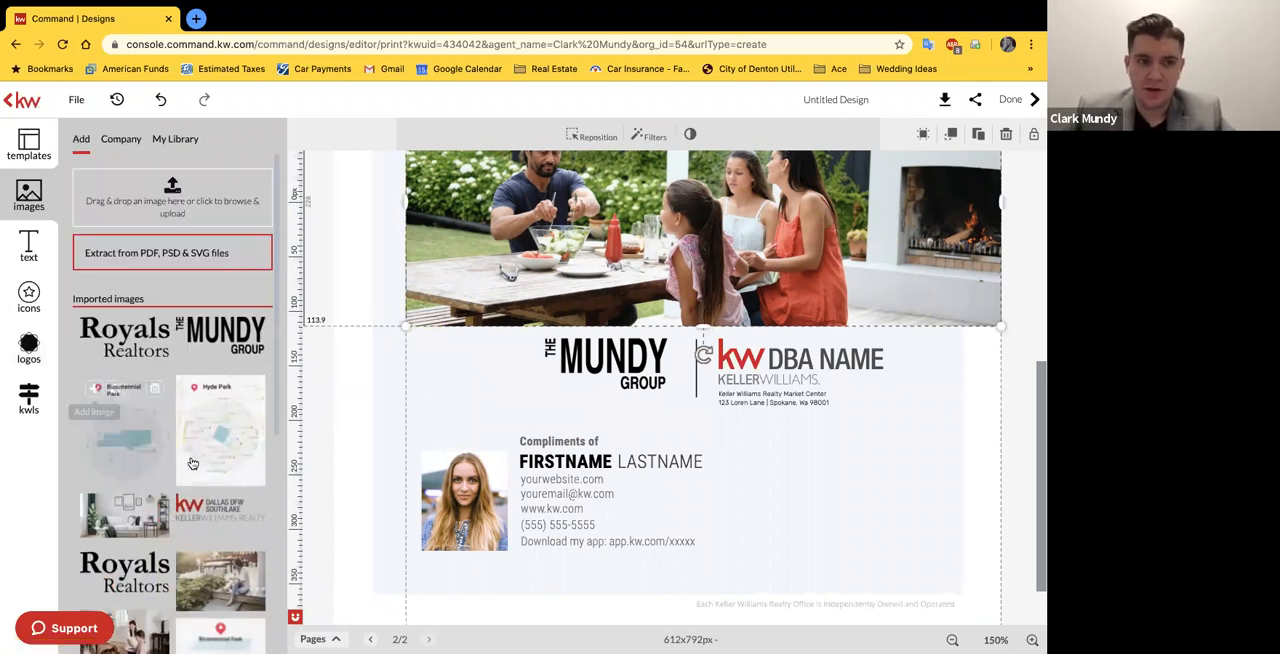
{"action": "scroll", "coordinate": [193, 463], "scroll_direction": "down", "scroll_amount": 4}
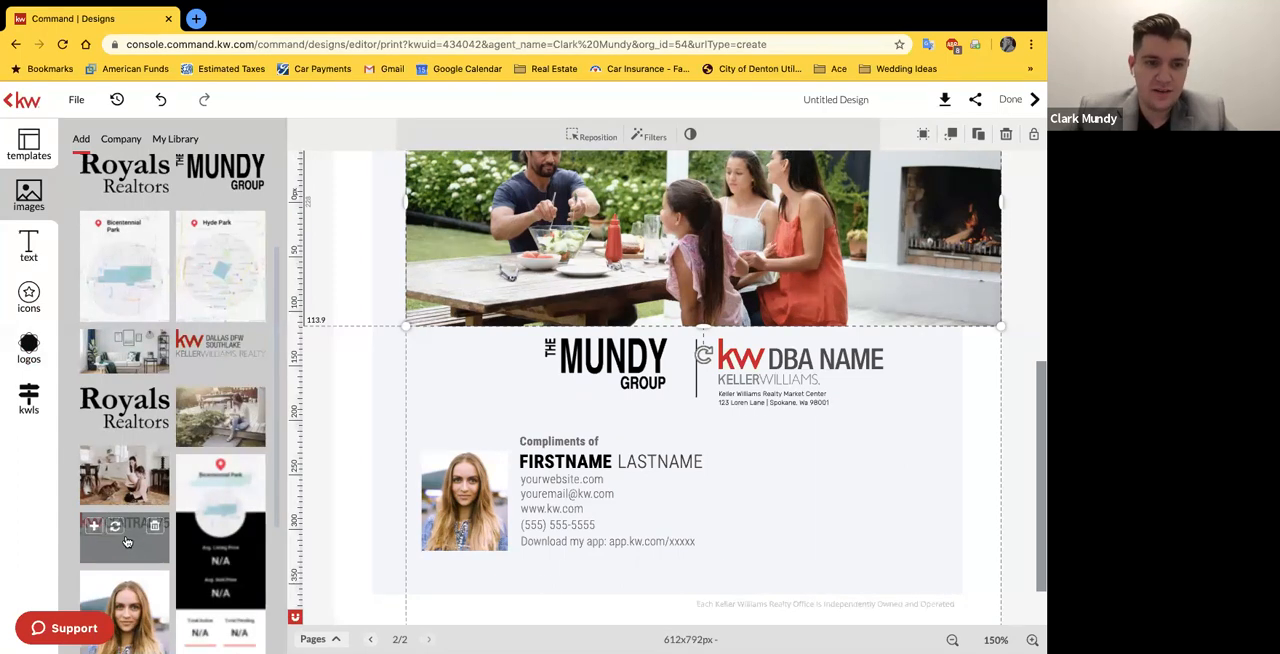
{"action": "left_click", "coordinate": [767, 370]}
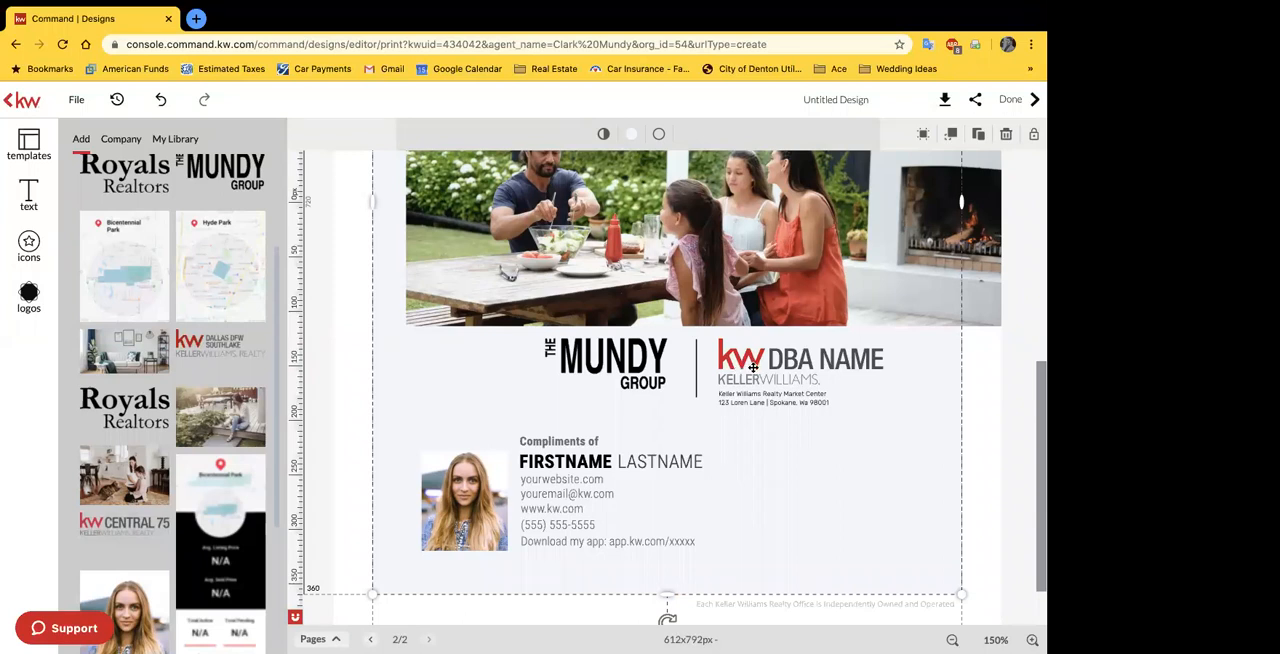
{"action": "scroll", "coordinate": [147, 302], "scroll_direction": "up", "scroll_amount": 5}
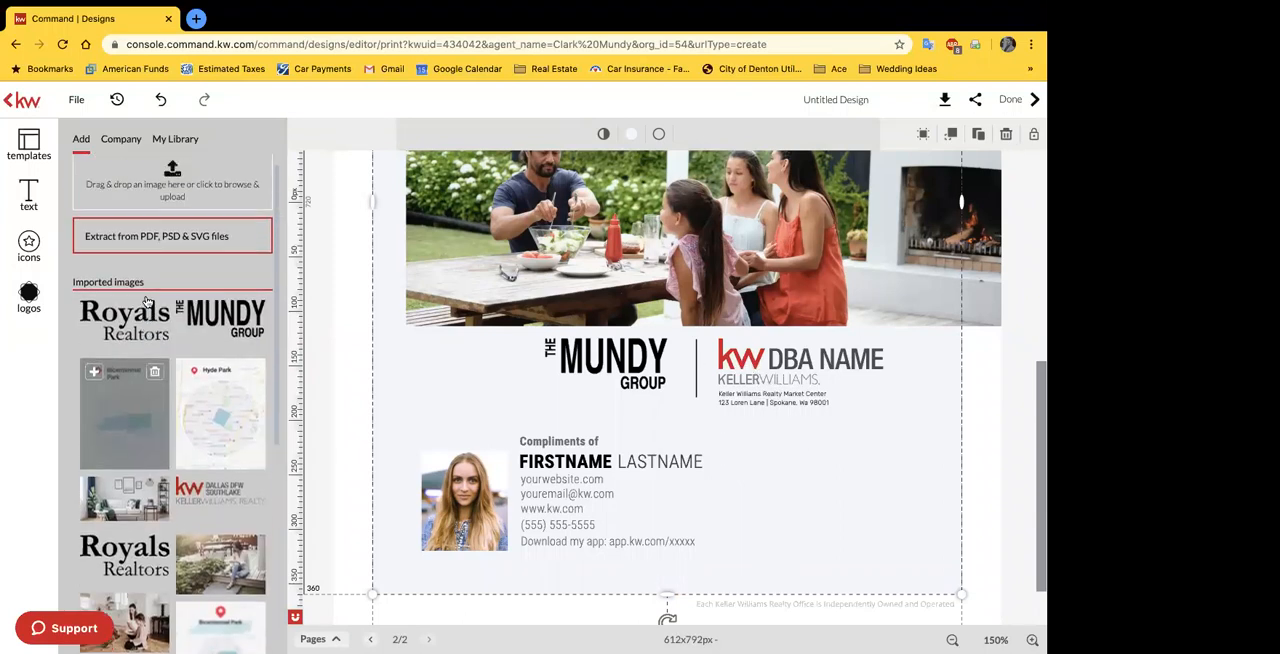
{"action": "scroll", "coordinate": [147, 302], "scroll_direction": "up", "scroll_amount": 1}
{"action": "left_click", "coordinate": [120, 138]}
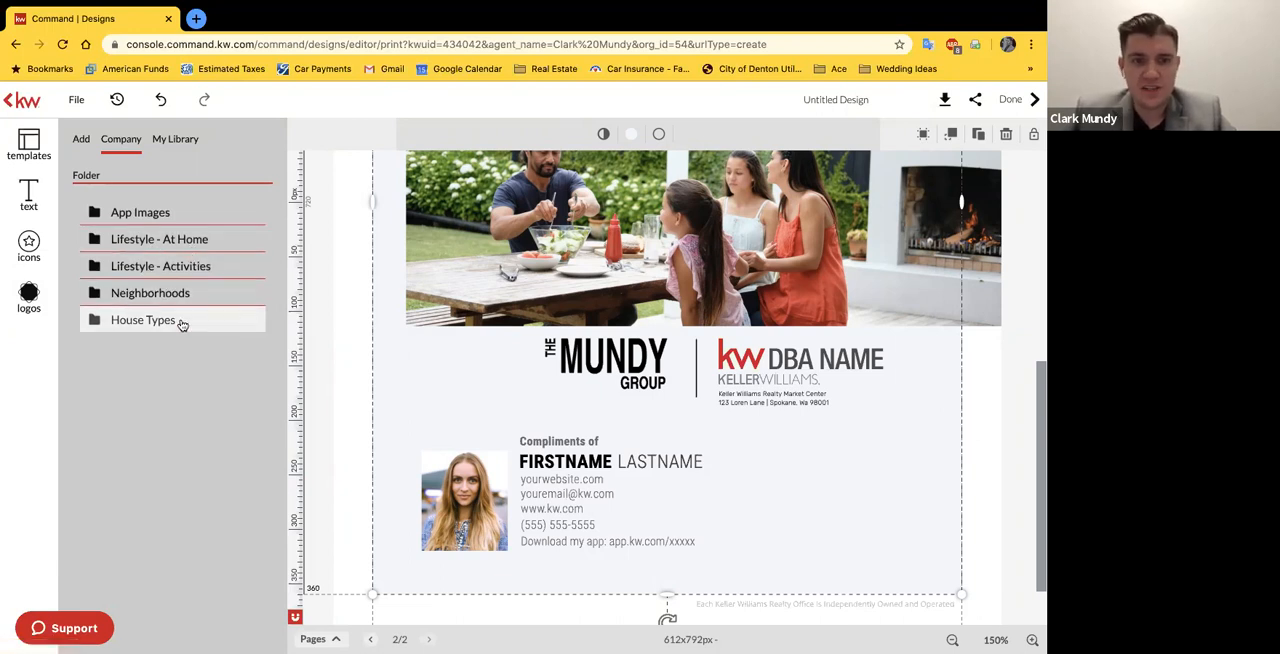
{"action": "left_click", "coordinate": [318, 447]}
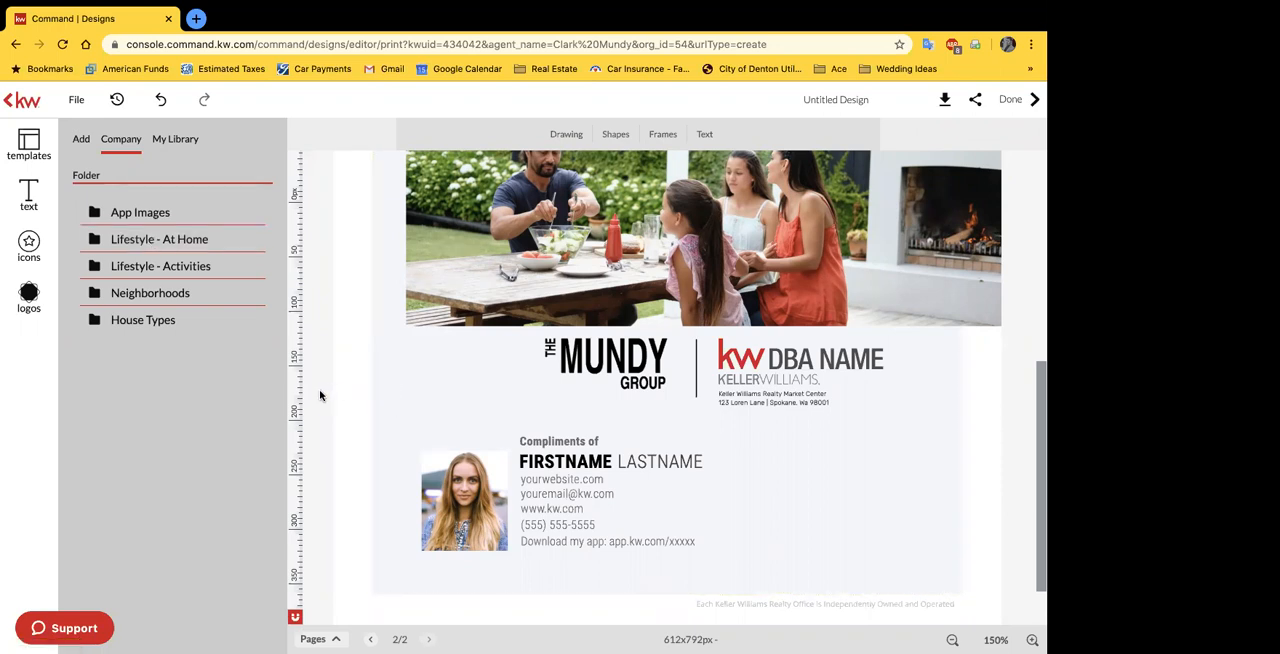
Step: Add the imported KW Central 75 logo to the cover as a separate image, keeping the agent headshot in place
{"action": "left_click", "coordinate": [668, 337]}
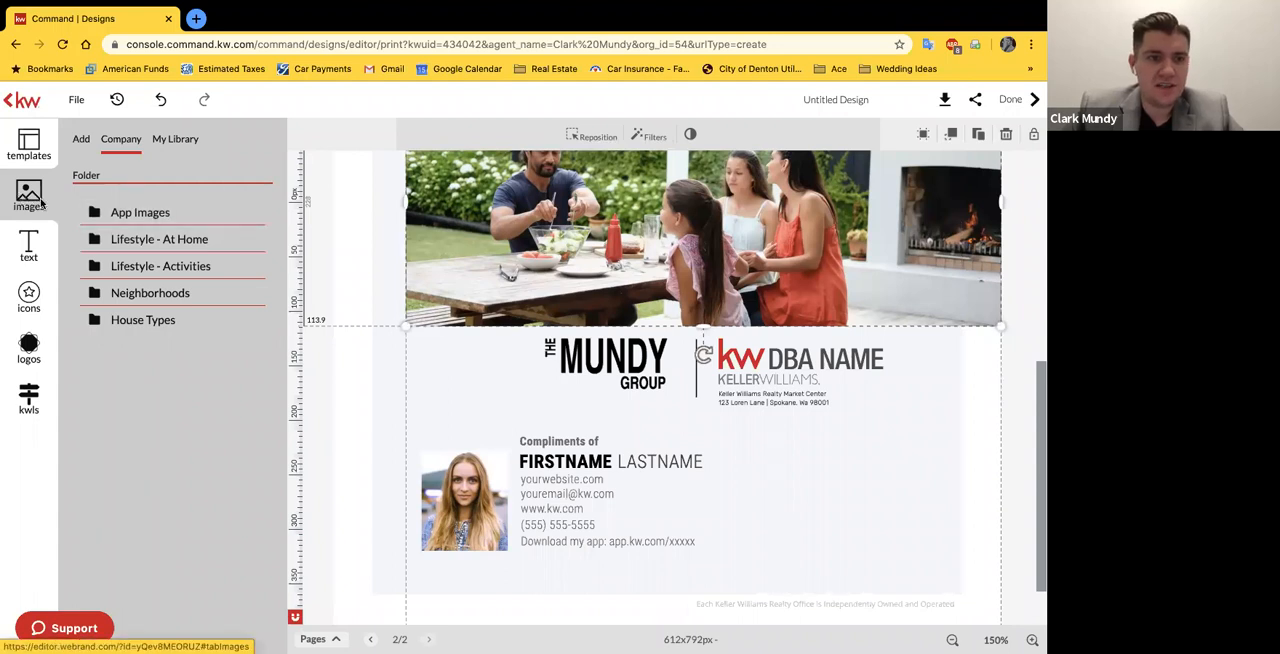
{"action": "left_click", "coordinate": [81, 139]}
{"action": "scroll", "coordinate": [122, 505], "scroll_direction": "down", "scroll_amount": 3}
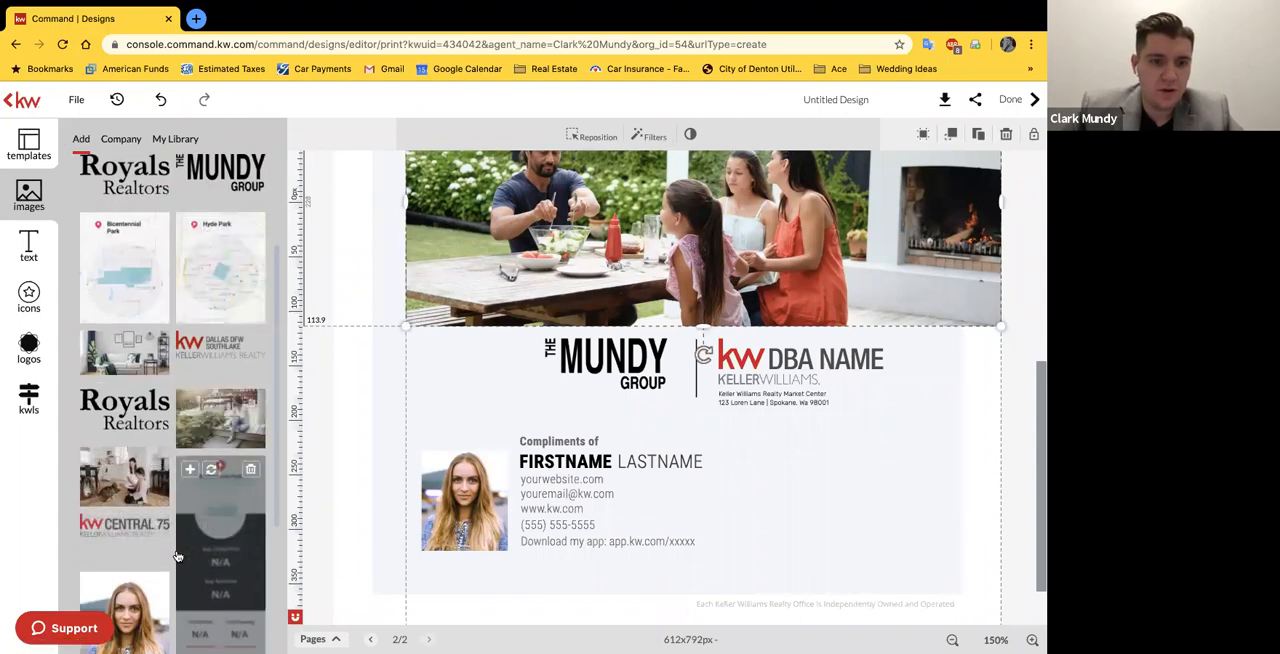
{"action": "left_click_drag", "start_coordinate": [156, 545], "coordinate": [826, 403]}
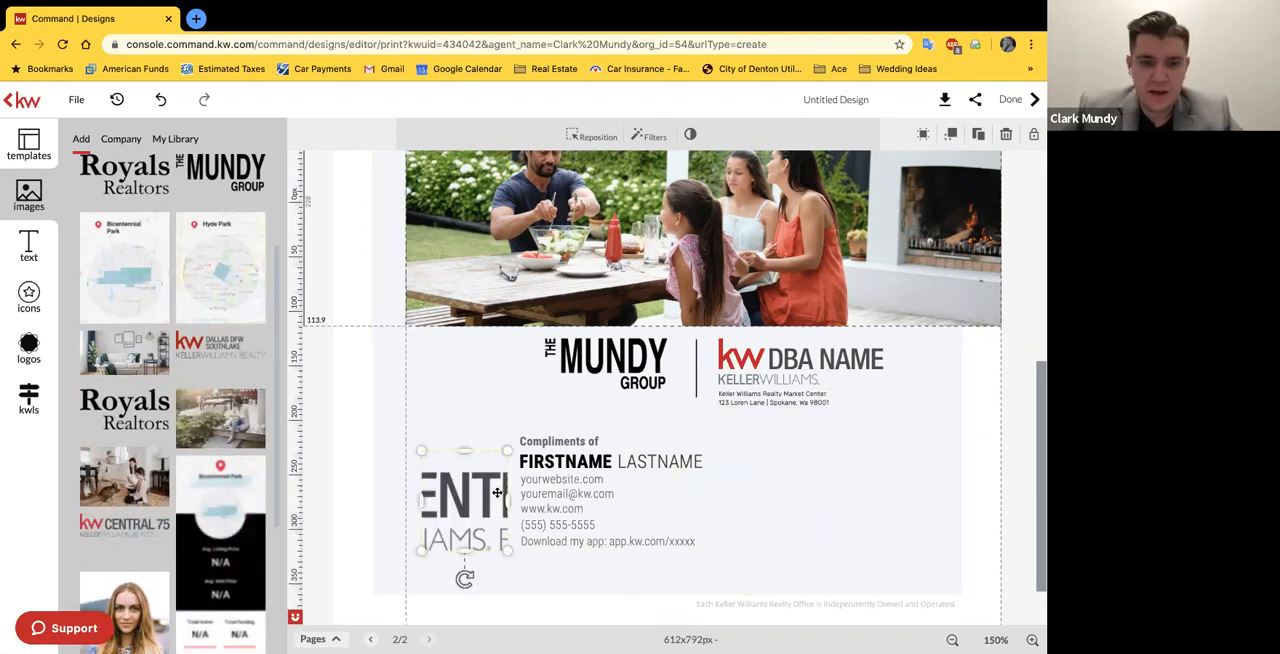
{"action": "key", "text": "ctrl+z"}
{"action": "left_click_drag", "start_coordinate": [174, 530], "coordinate": [466, 431]}
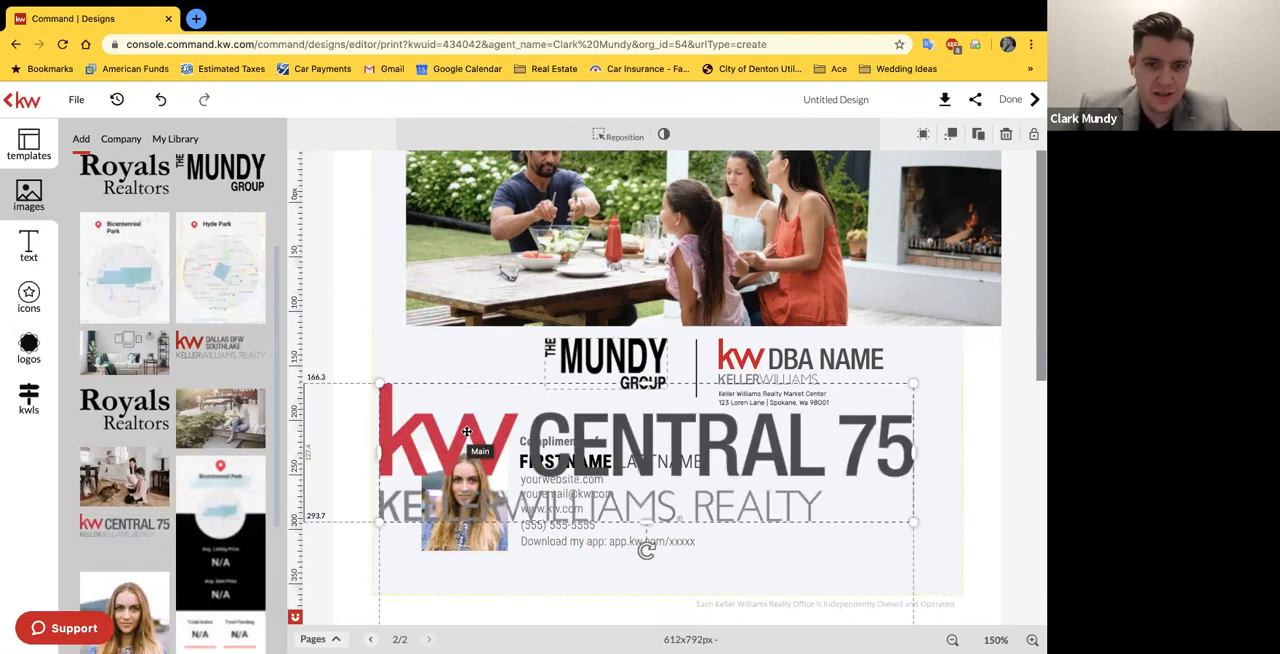
Step: Delete the placeholder KW DBA NAME logo from the cover
{"action": "left_click", "coordinate": [772, 357]}
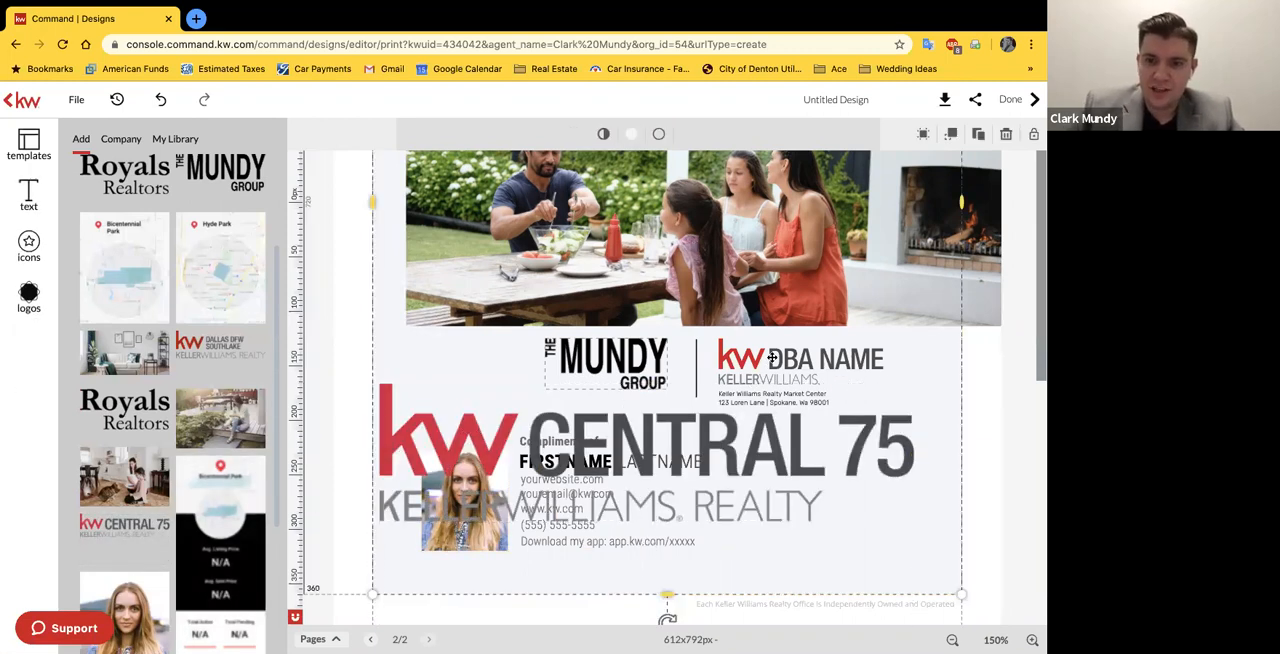
{"action": "left_click", "coordinate": [745, 356]}
{"action": "key", "text": "Delete"}
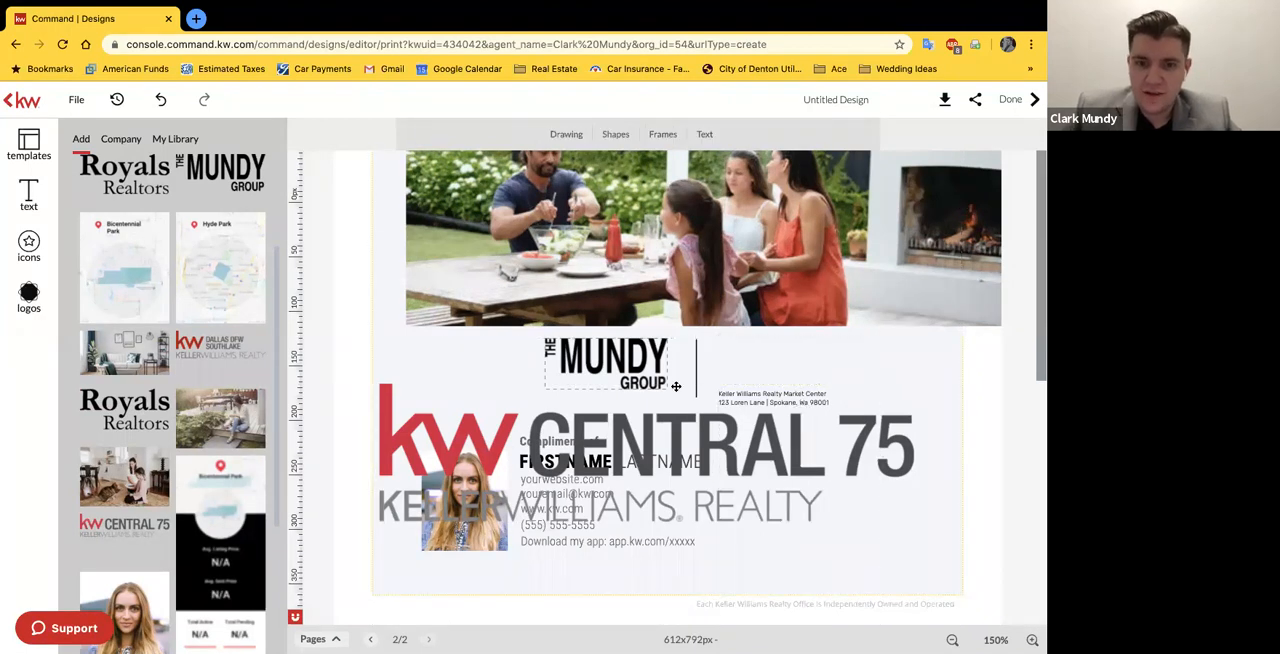
Step: Scale down the KW Central 75 logo and position it across the divider from The Mundy Group logo, above the address text
{"action": "left_click", "coordinate": [600, 437]}
{"action": "left_click_drag", "start_coordinate": [378, 381], "coordinate": [782, 488]}
{"action": "left_click_drag", "start_coordinate": [790, 376], "coordinate": [712, 352]}
{"action": "left_click_drag", "start_coordinate": [840, 374], "coordinate": [880, 386]}
{"action": "left_click", "coordinate": [926, 377]}
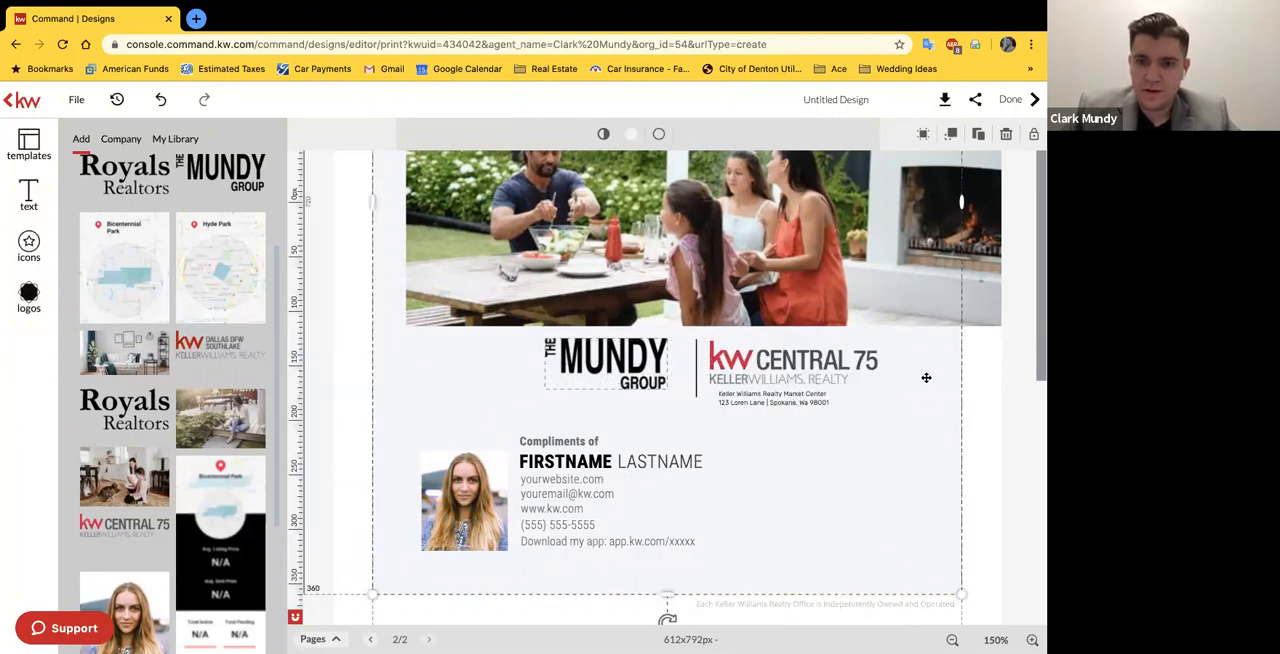
Step: Change the market center name in the small text below the logo to "Keller Williams Realty Central 75"
{"action": "left_click", "coordinate": [789, 400]}
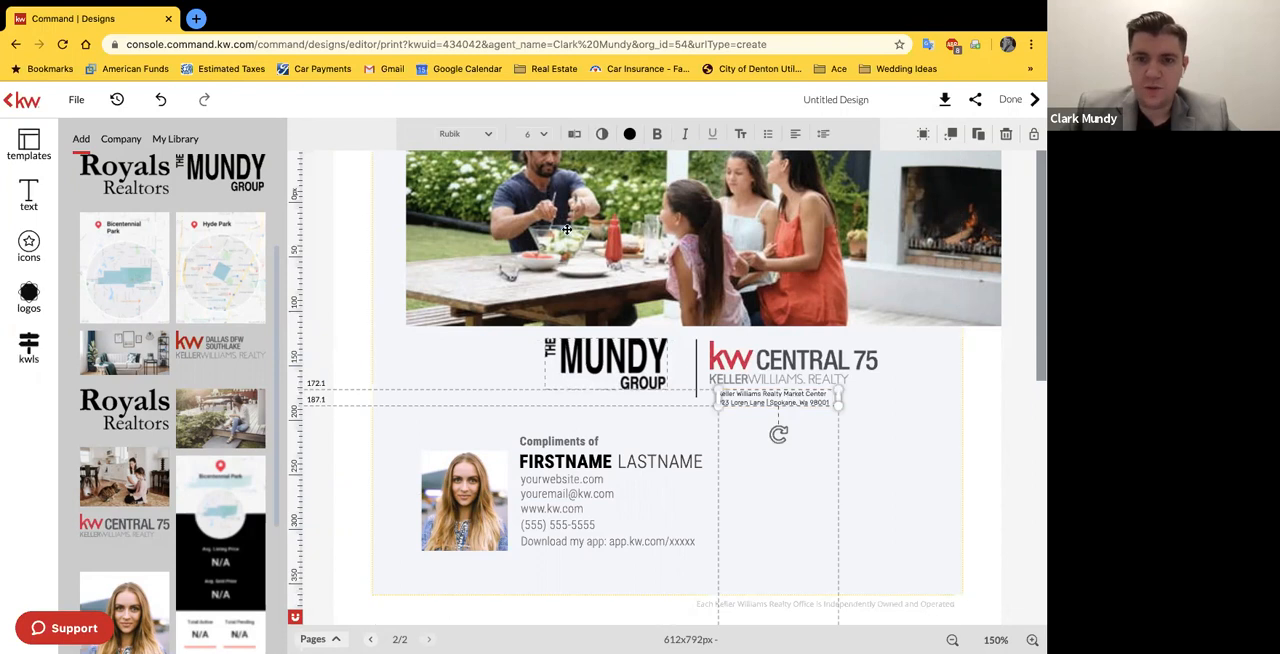
{"action": "left_click", "coordinate": [903, 385]}
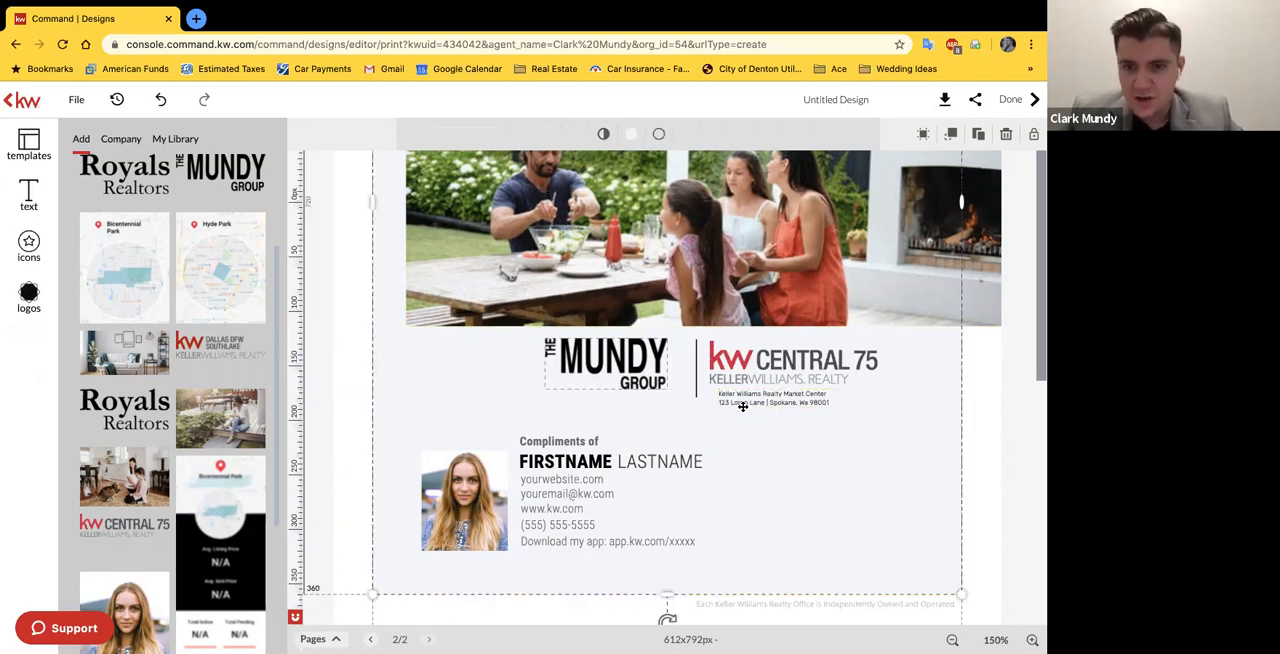
{"action": "left_click", "coordinate": [812, 400]}
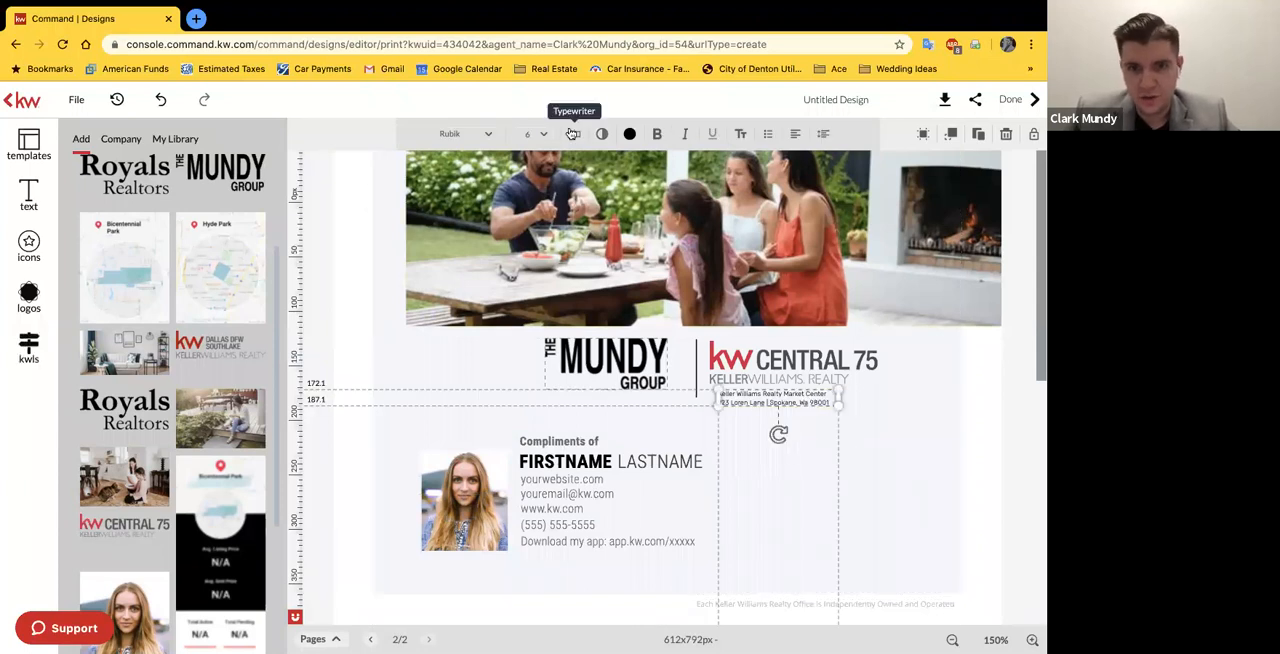
{"action": "left_click", "coordinate": [601, 133]}
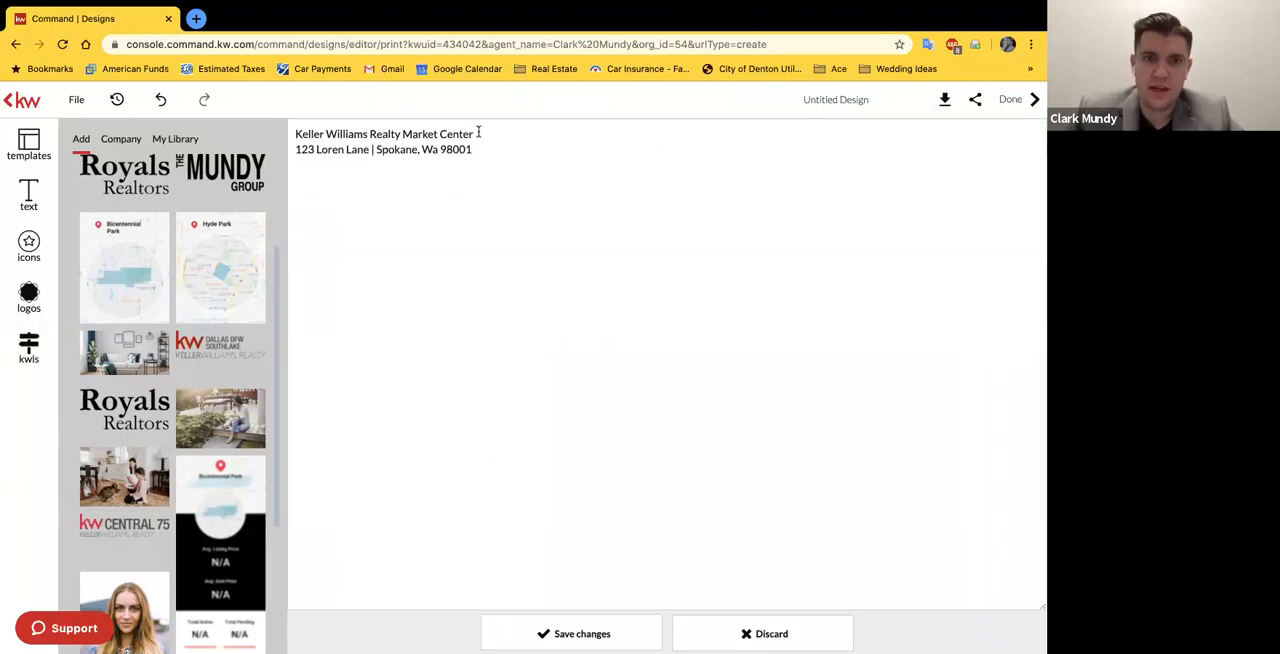
{"action": "left_click_drag", "start_coordinate": [401, 133], "coordinate": [484, 134]}
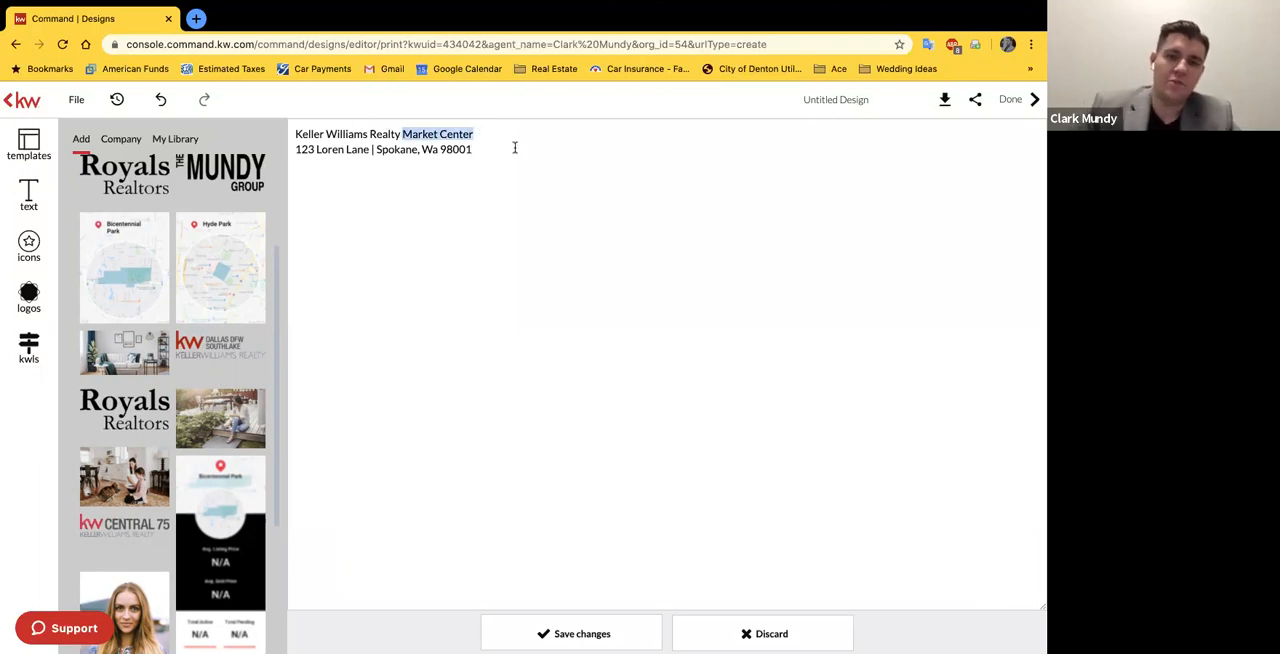
{"action": "type", "text": "CE"}
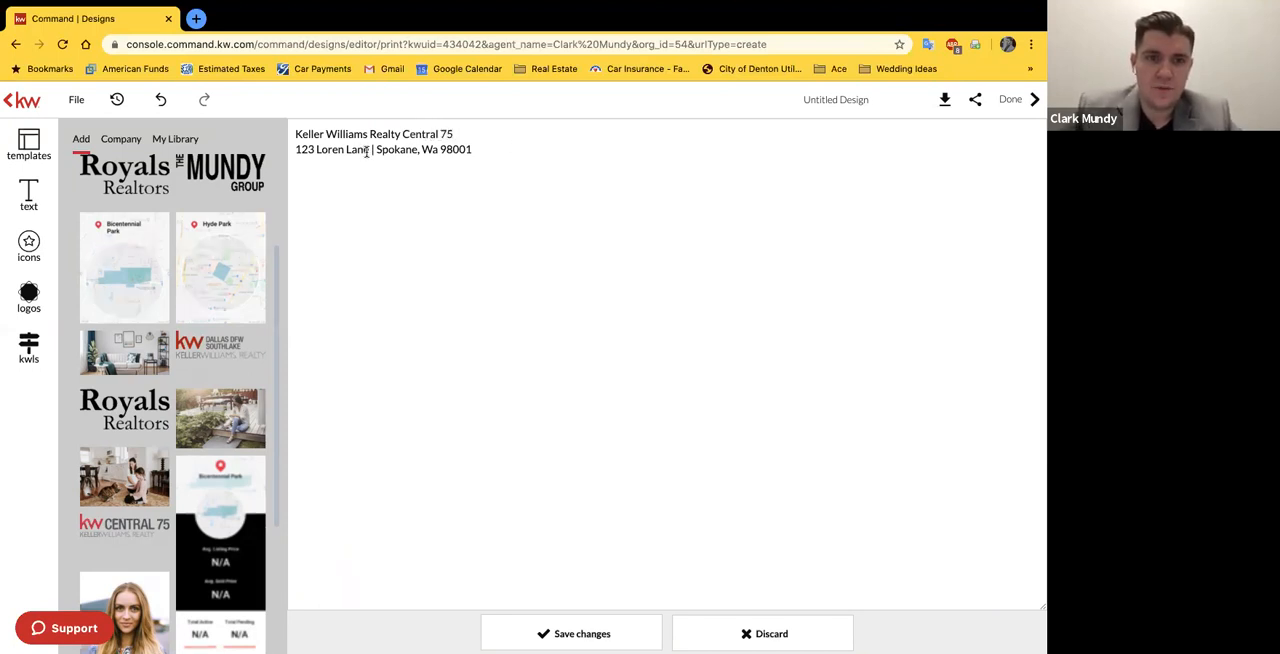
Step: Replace the placeholder street, city, state and ZIP code in the small text below the logo with the market center's office address
{"action": "left_click_drag", "start_coordinate": [324, 152], "coordinate": [286, 151]}
{"action": "type", "text": "501 W."}
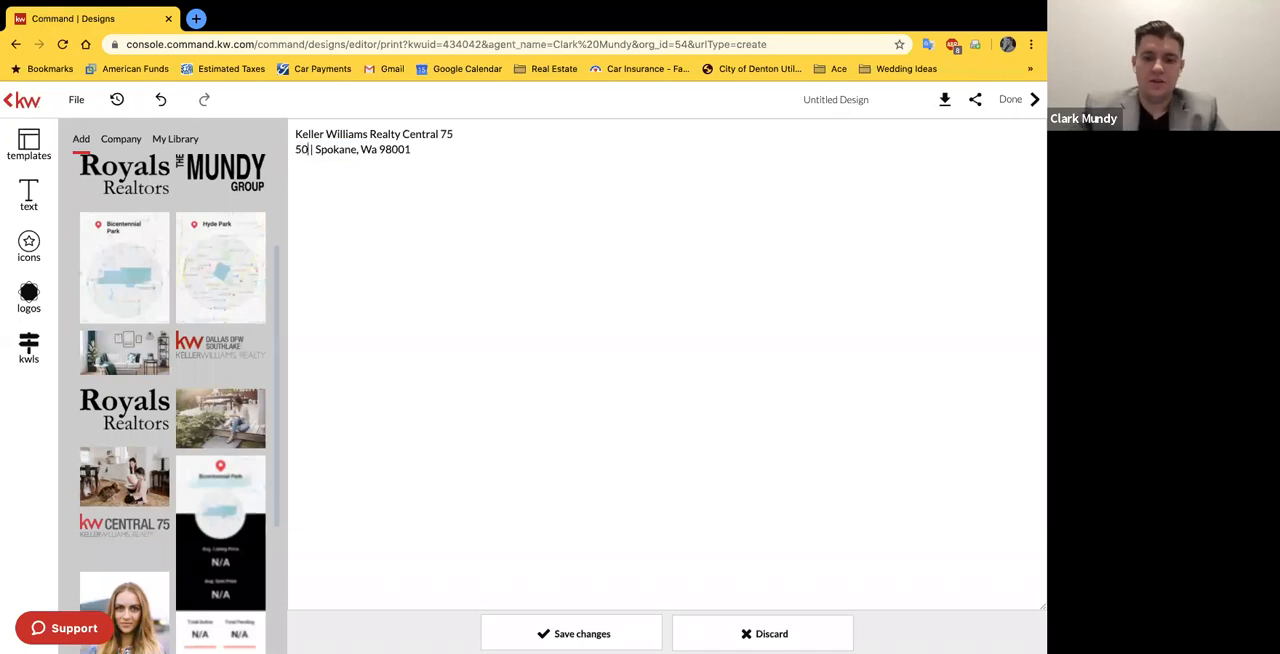
{"action": "type", "text": " President Geor"}
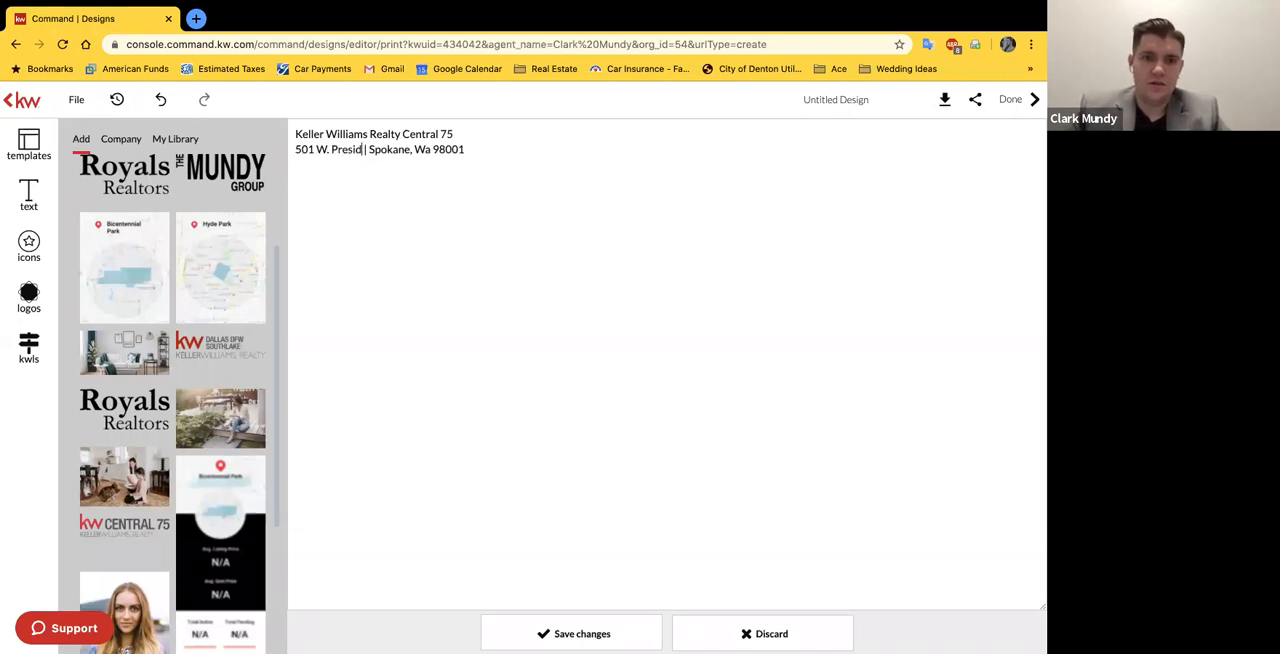
{"action": "type", "text": "ge Bush Hwy"}
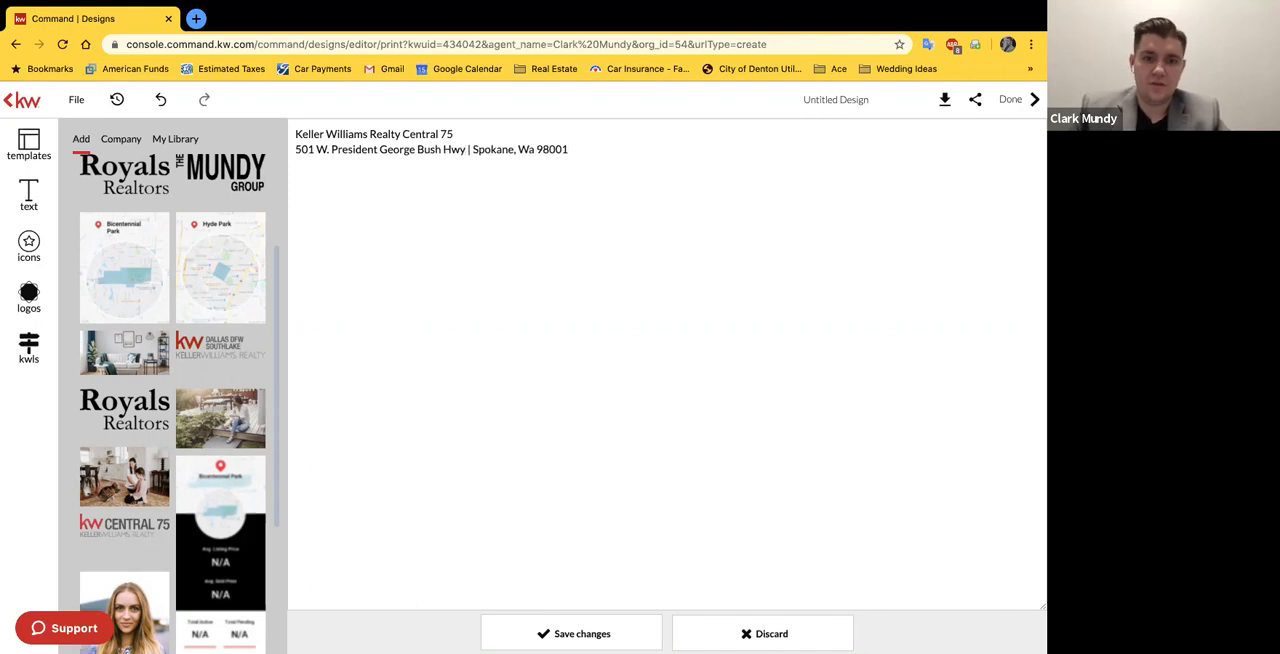
{"action": "type", "text": " #125"}
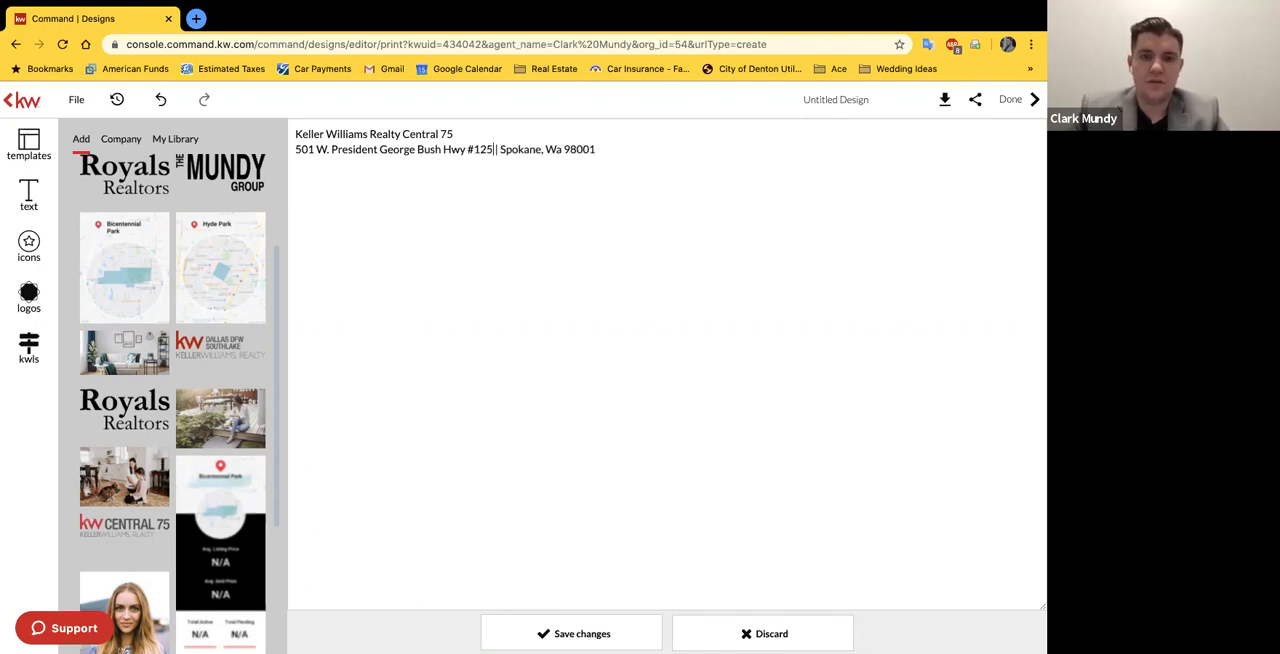
{"action": "left_click_drag", "start_coordinate": [598, 146], "coordinate": [499, 148]}
{"action": "type", "text": "Richards"}
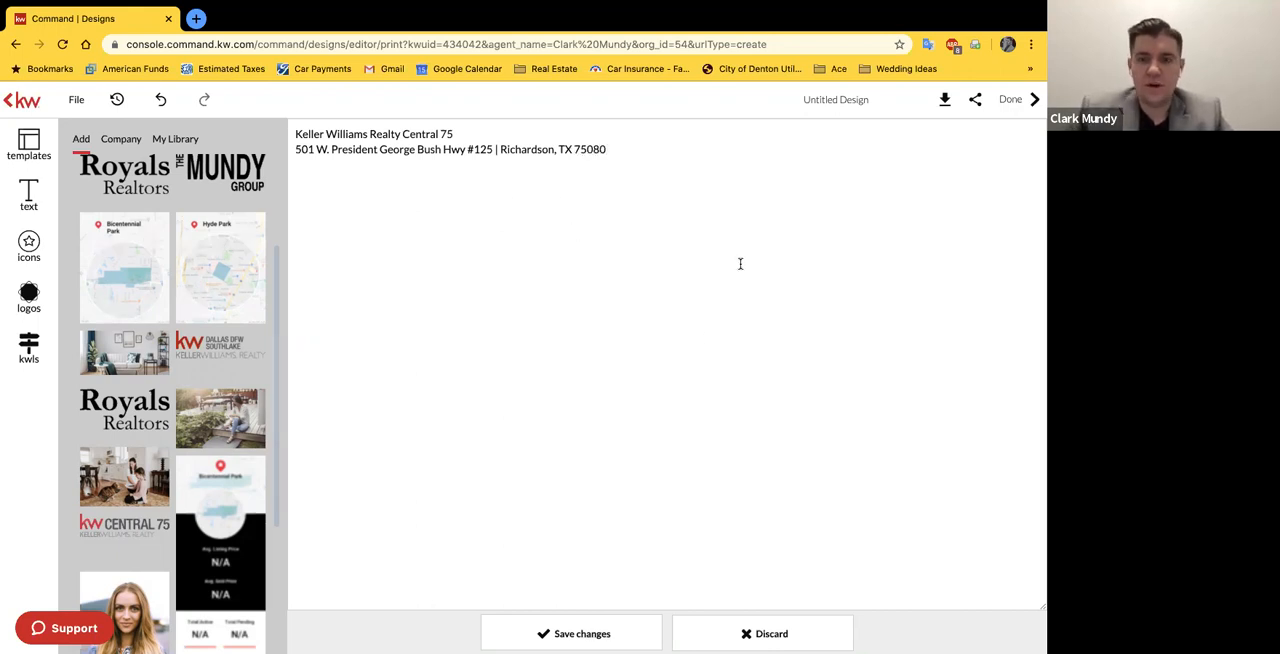
{"action": "left_click", "coordinate": [653, 634]}
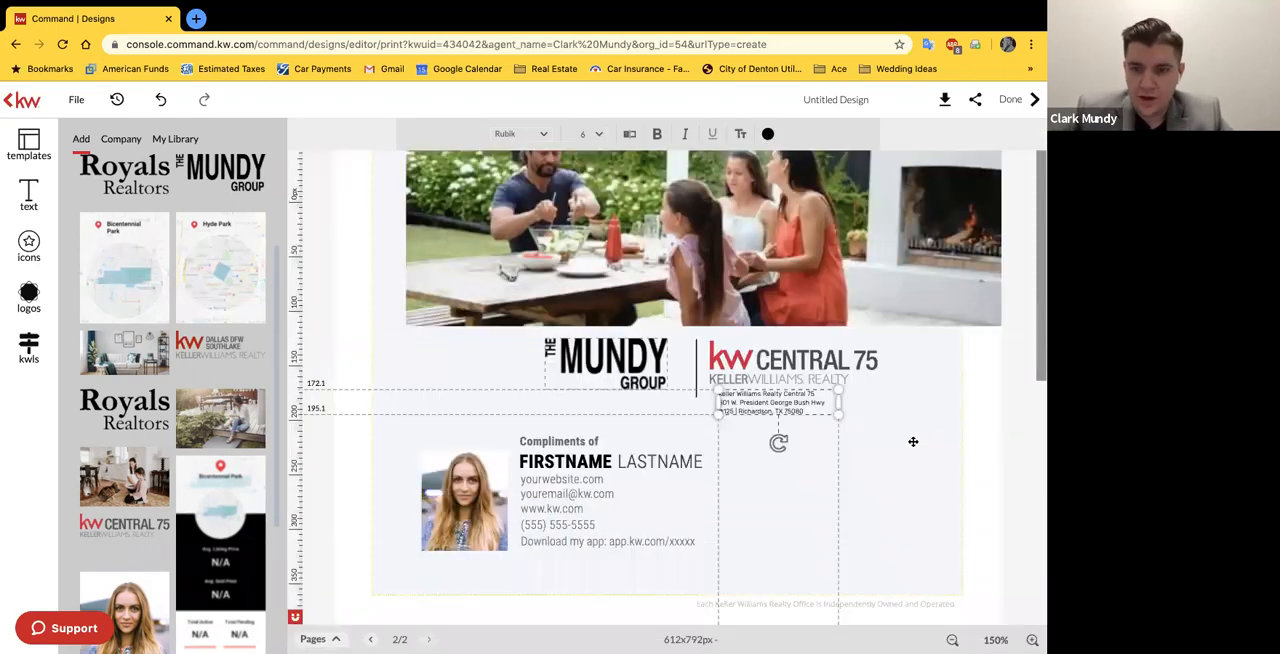
{"action": "left_click", "coordinate": [851, 432]}
Step: Remove the vertical bar between the suite number and the city in the office address text
{"action": "left_click", "coordinate": [805, 410]}
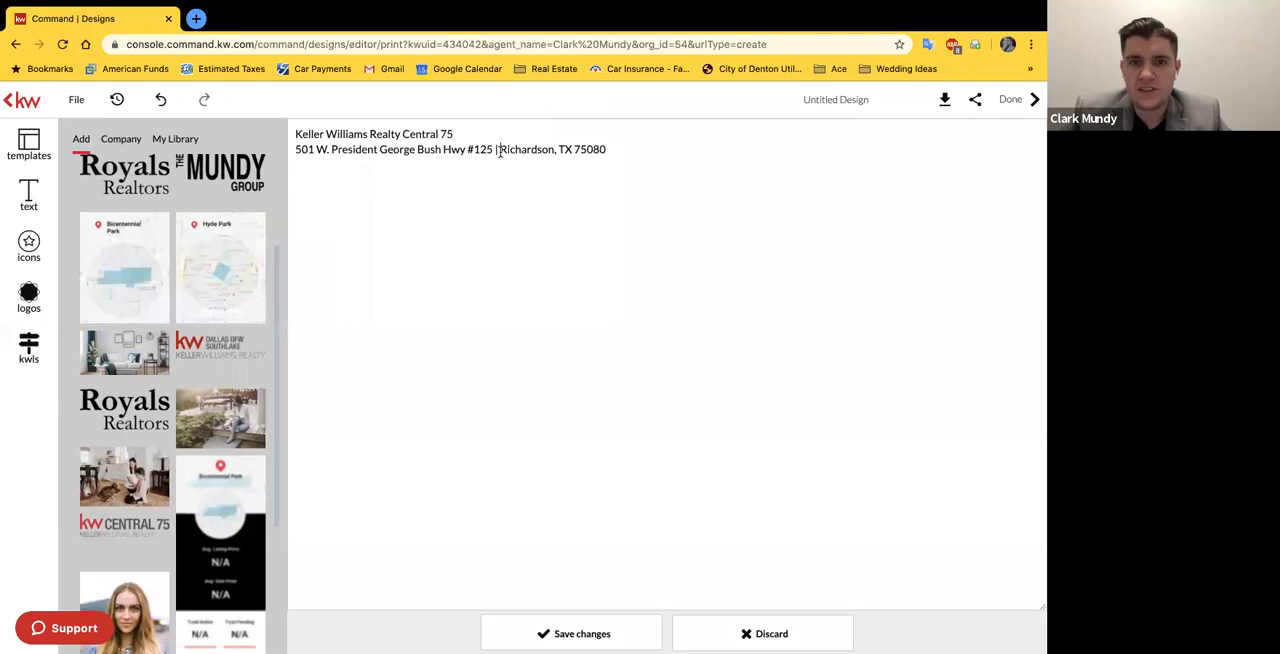
{"action": "key", "text": "BackSpace"}
{"action": "key", "text": "BackSpace"}
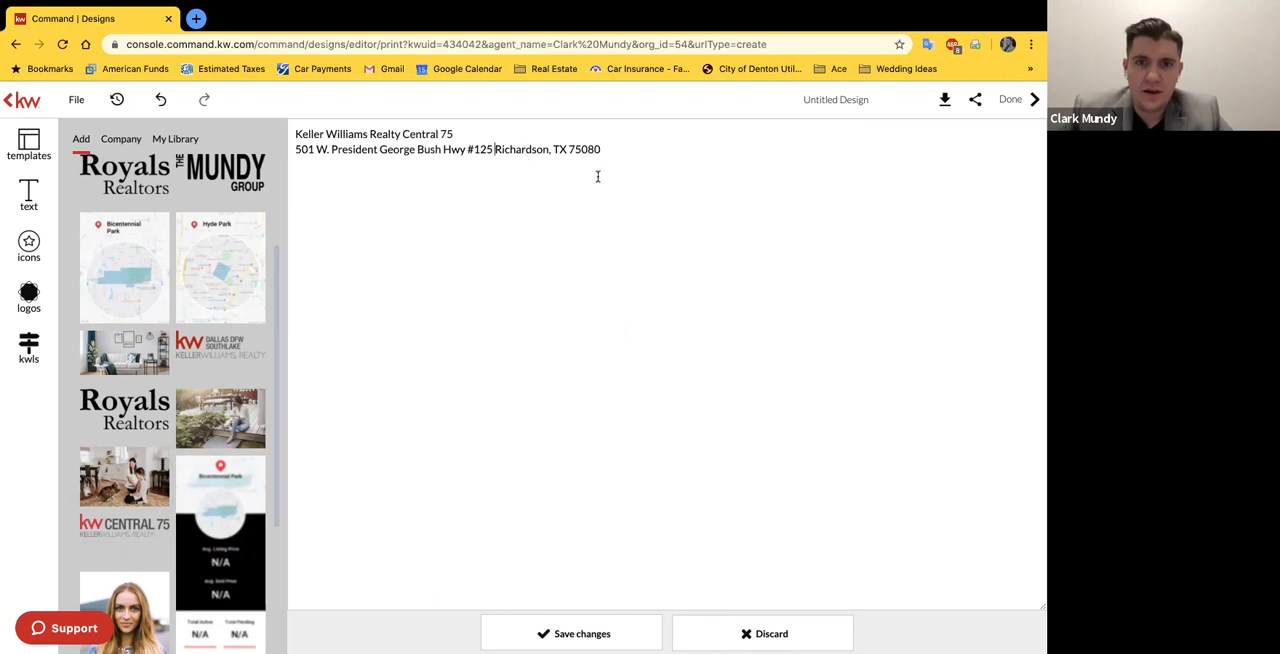
{"action": "left_click", "coordinate": [653, 634]}
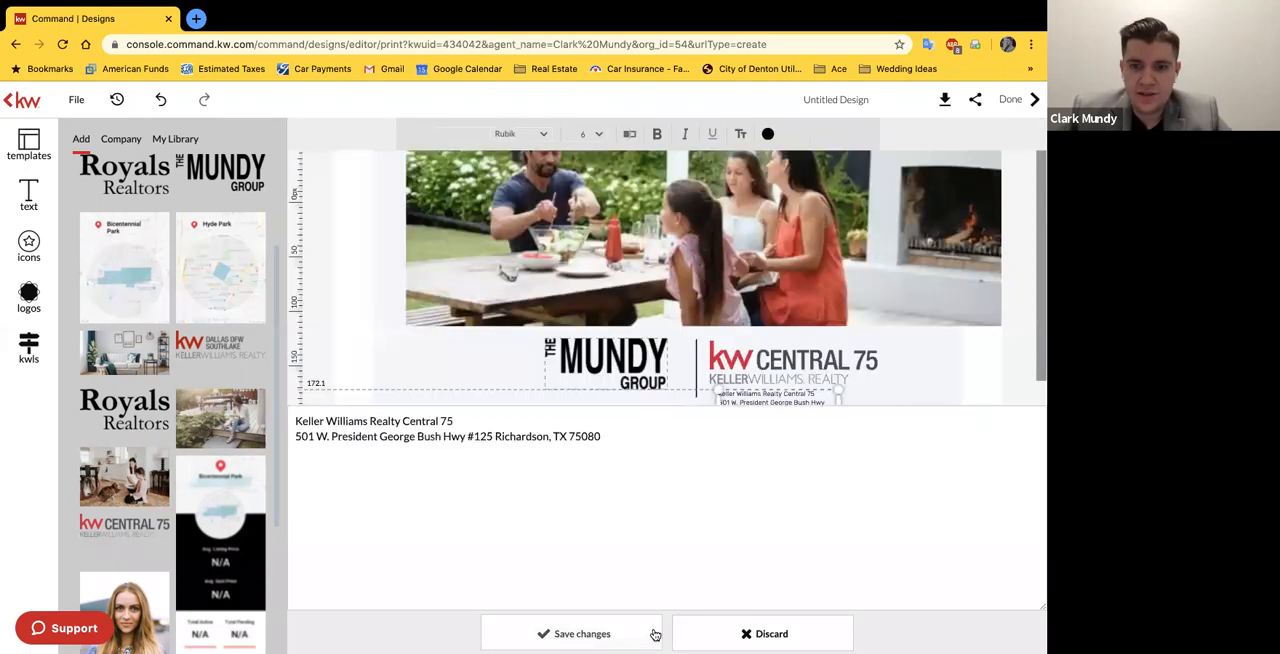
{"action": "left_click", "coordinate": [857, 414]}
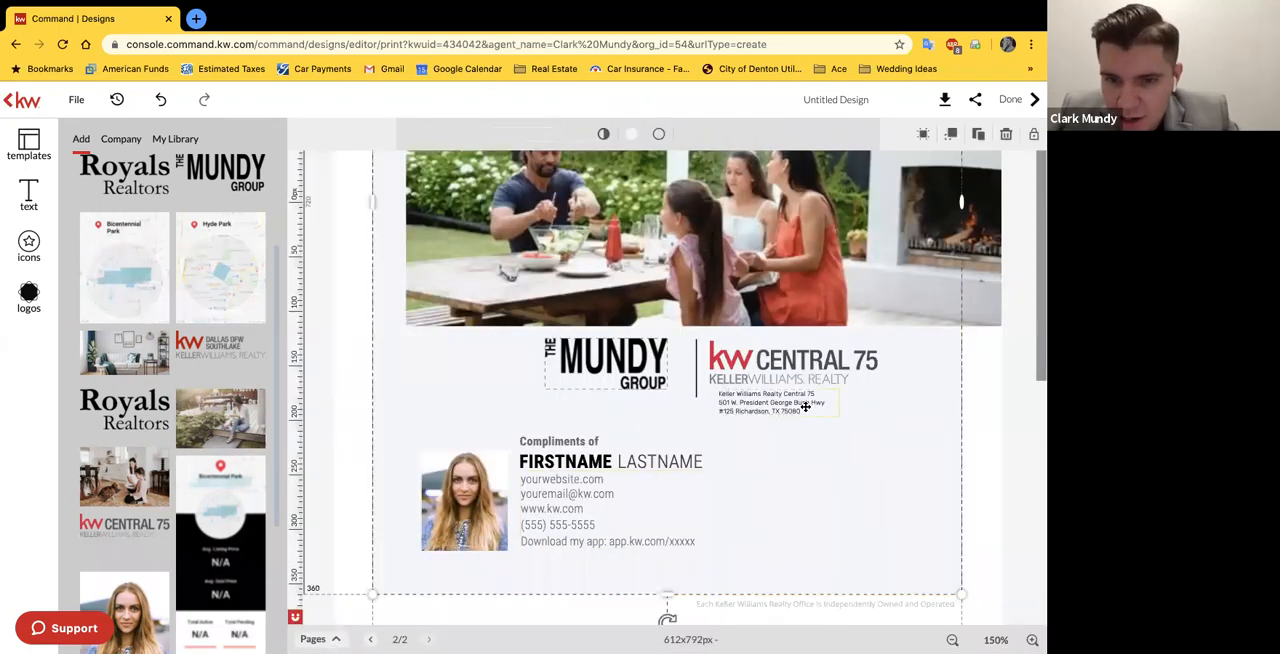
Step: Widen the office address text box slightly so the suite number fits on the same line as the street
{"action": "left_click", "coordinate": [829, 406]}
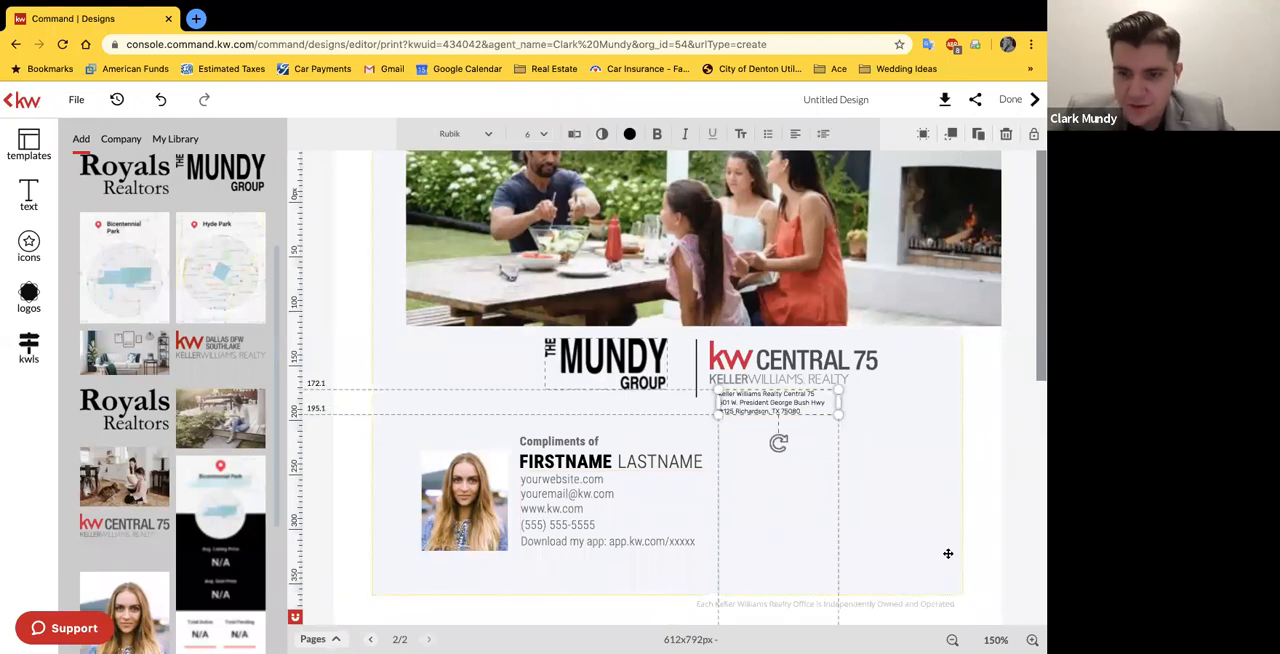
{"action": "left_click", "coordinate": [1032, 639]}
{"action": "left_click", "coordinate": [1032, 639]}
{"action": "left_click", "coordinate": [1032, 639]}
{"action": "scroll", "coordinate": [1018, 600], "scroll_direction": "down", "scroll_amount": 1}
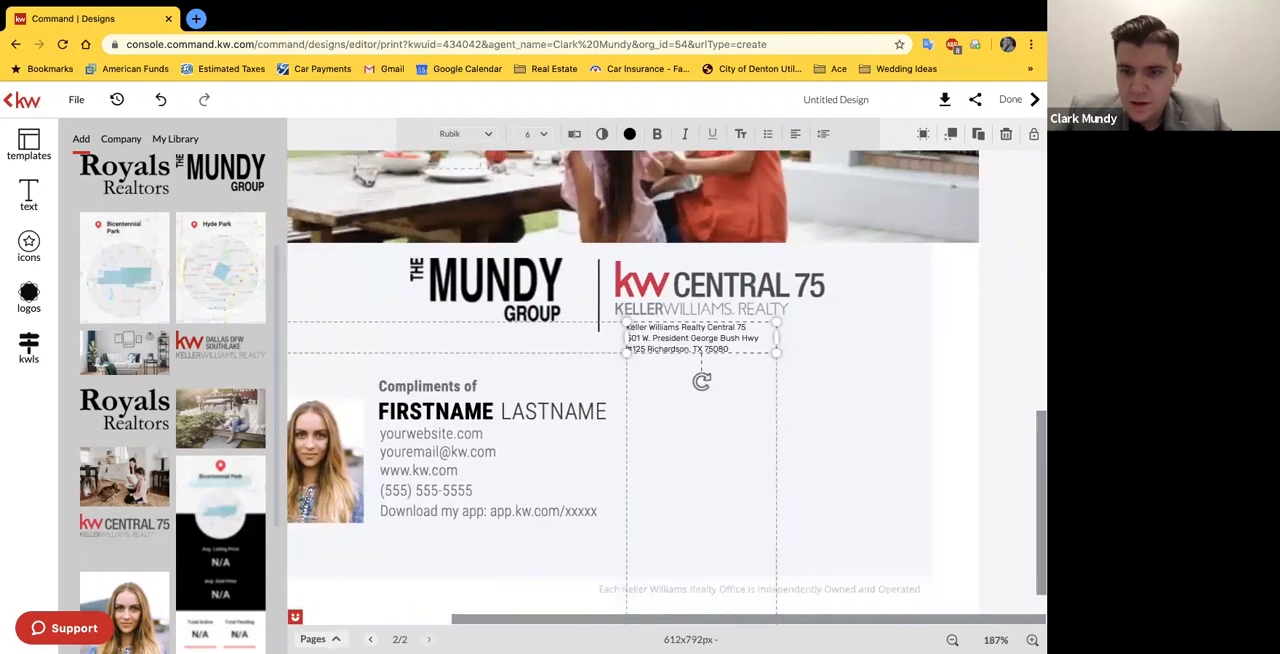
{"action": "left_click", "coordinate": [996, 640]}
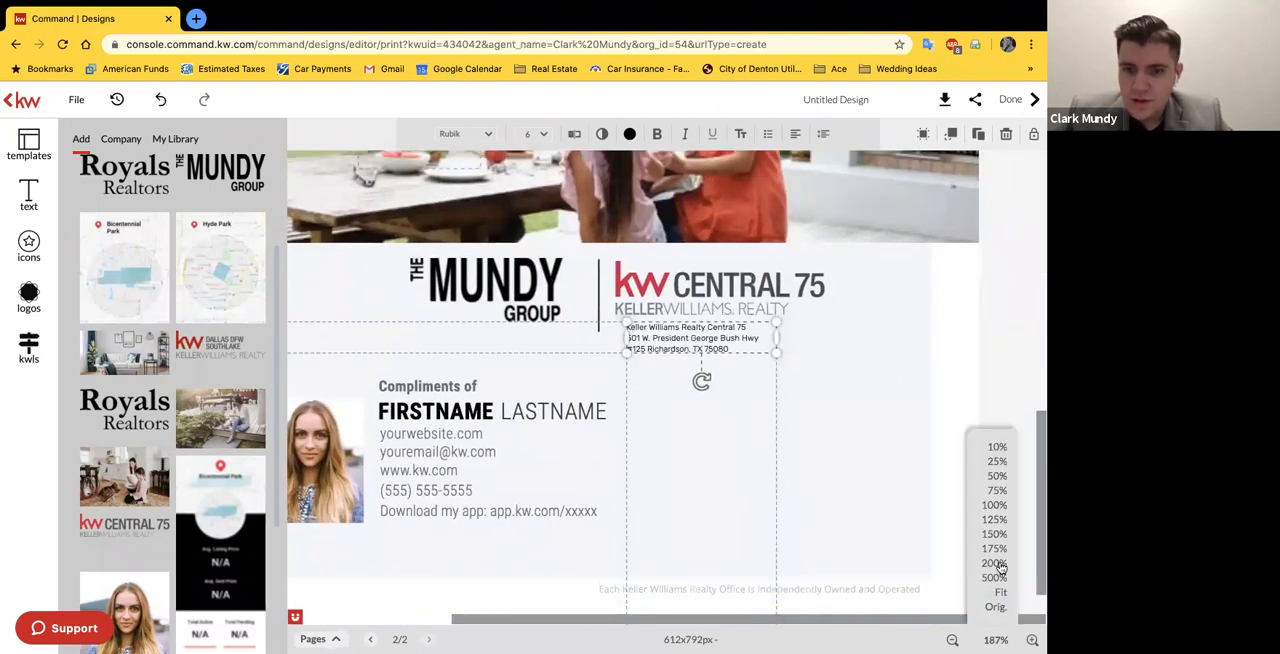
{"action": "left_click", "coordinate": [996, 563]}
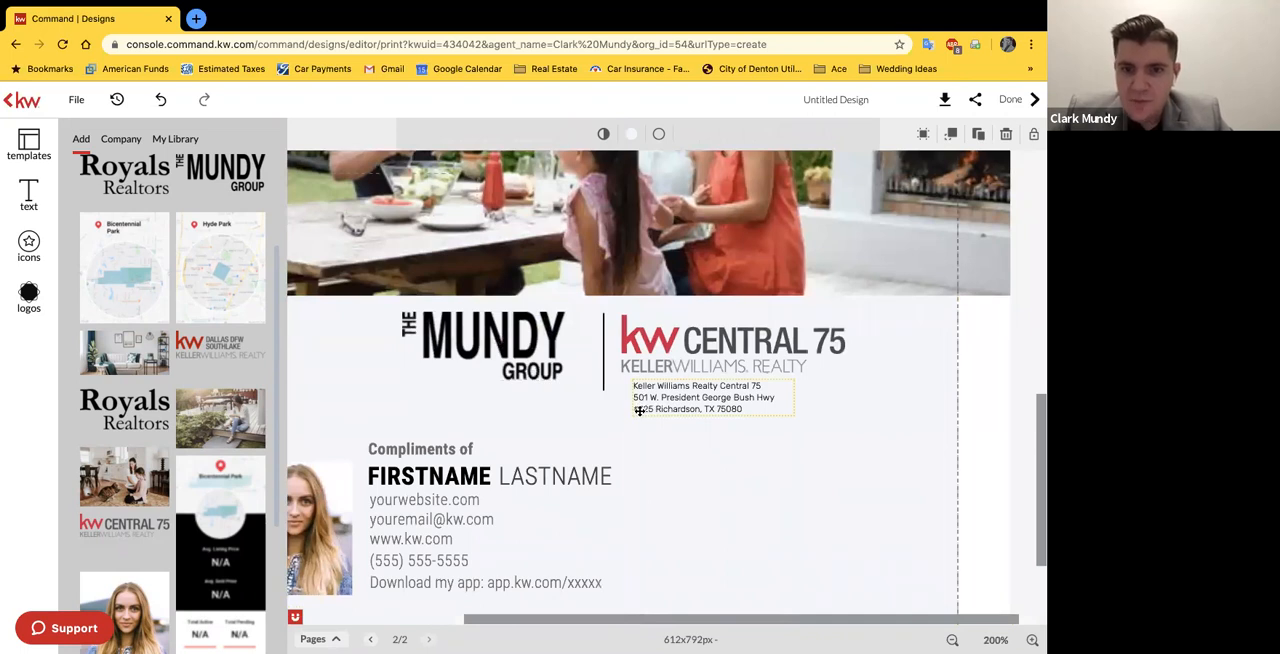
{"action": "left_click", "coordinate": [775, 399]}
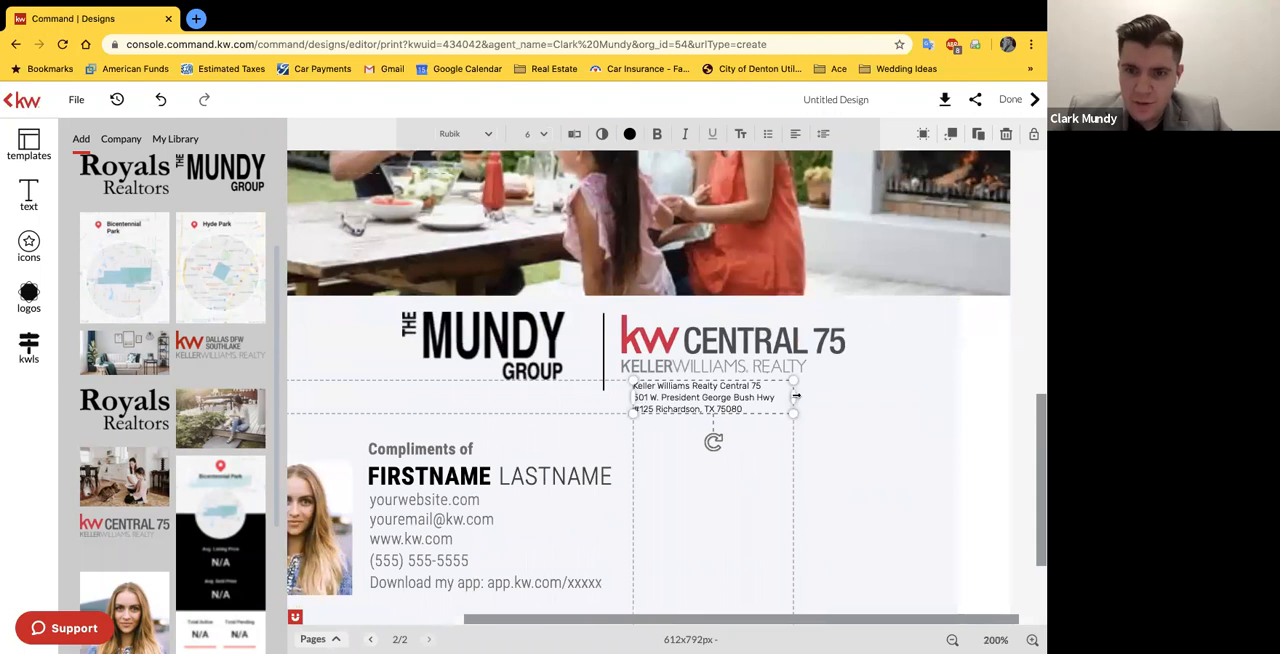
{"action": "left_click_drag", "start_coordinate": [796, 396], "coordinate": [808, 396]}
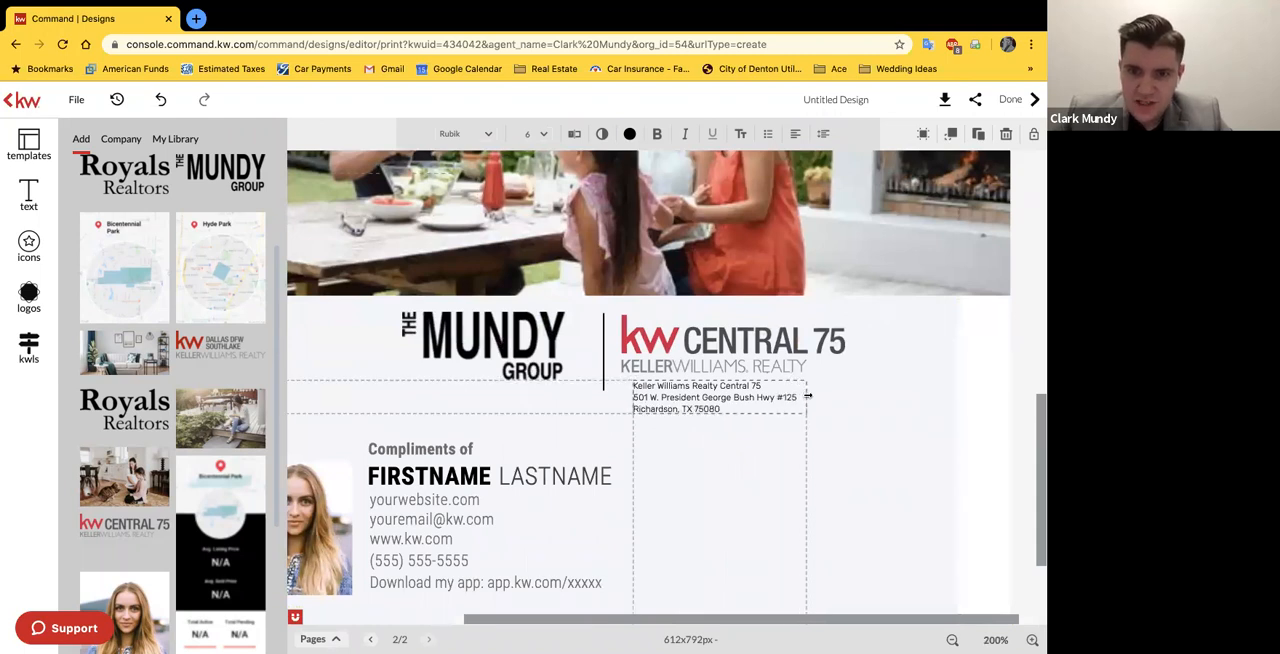
{"action": "left_click", "coordinate": [891, 401]}
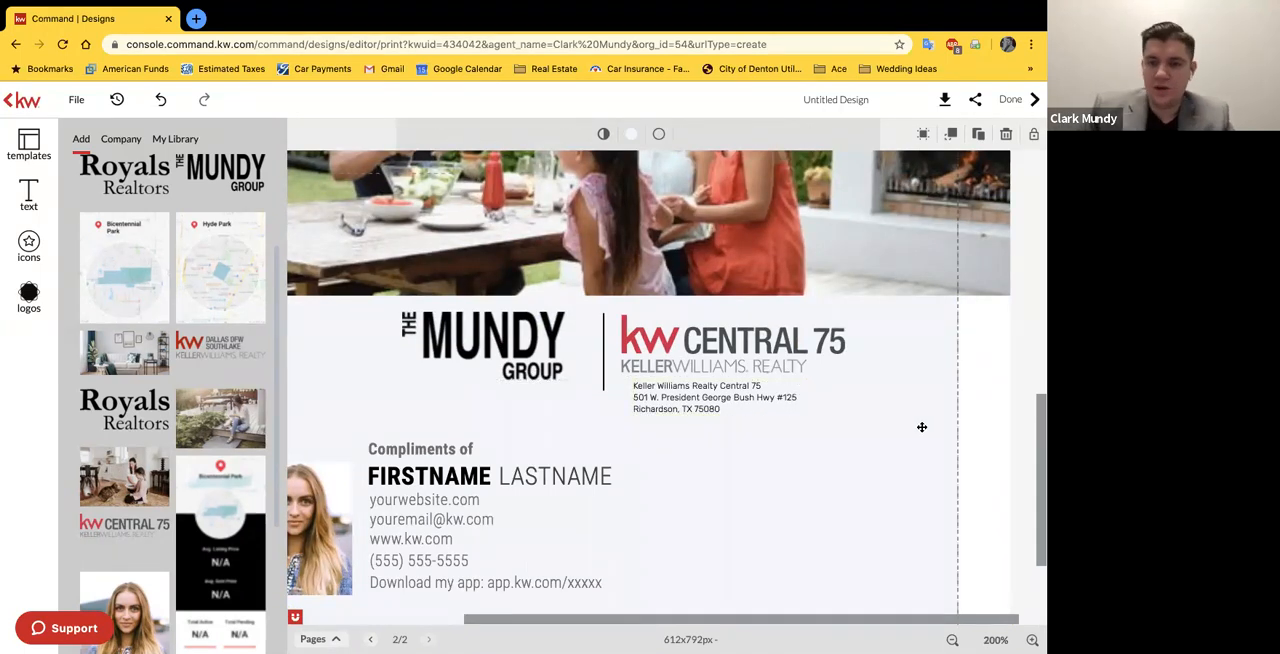
Step: Replace the FIRSTNAME placeholder under "Compliments of" with the agent's first name in capitals
{"action": "scroll", "coordinate": [553, 411], "scroll_direction": "left", "scroll_amount": 5}
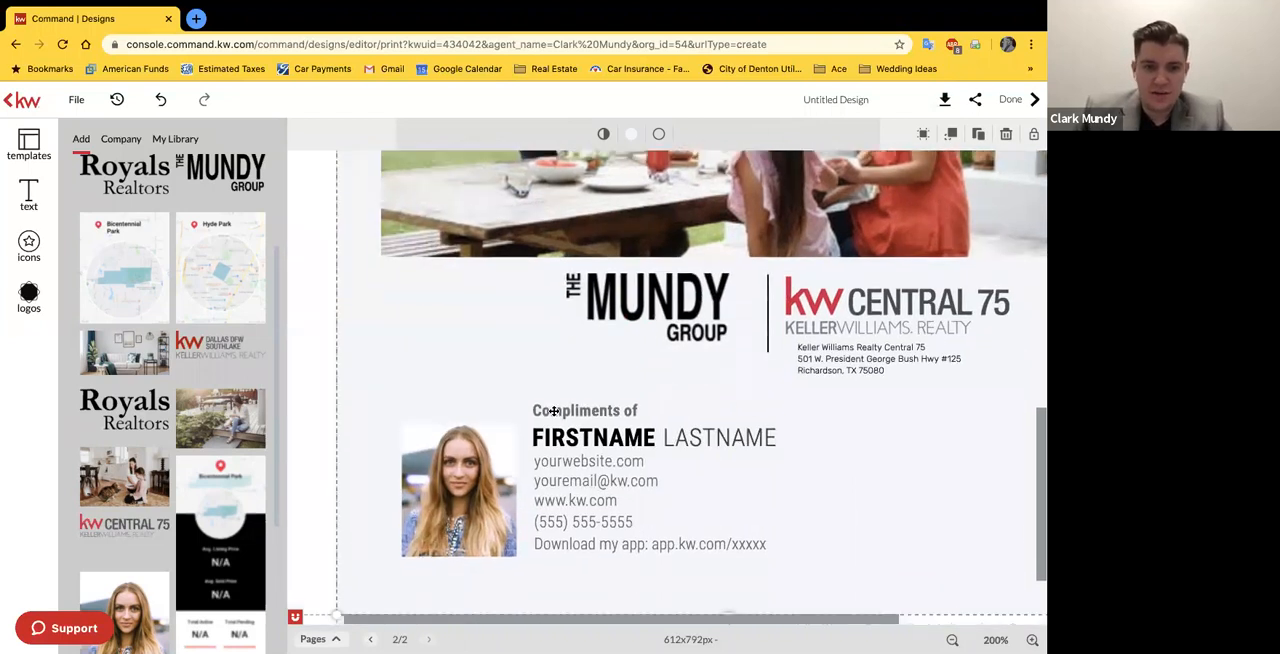
{"action": "left_click", "coordinate": [120, 138]}
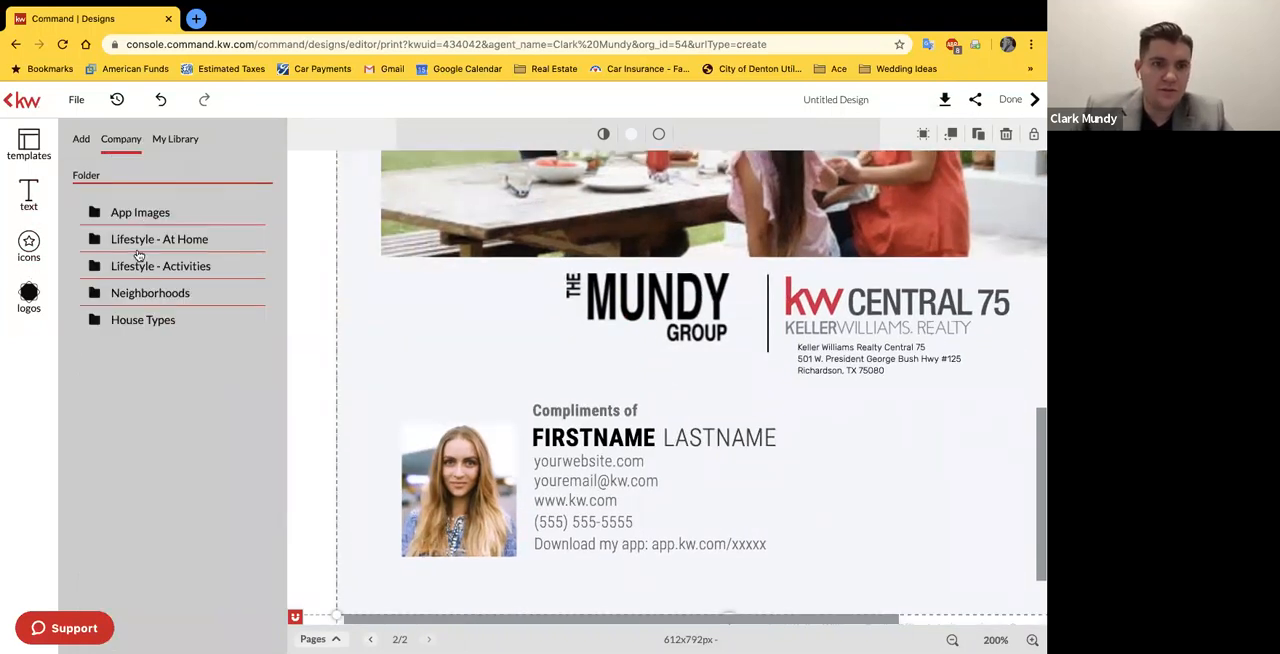
{"action": "left_click", "coordinate": [588, 433]}
{"action": "left_click", "coordinate": [574, 133]}
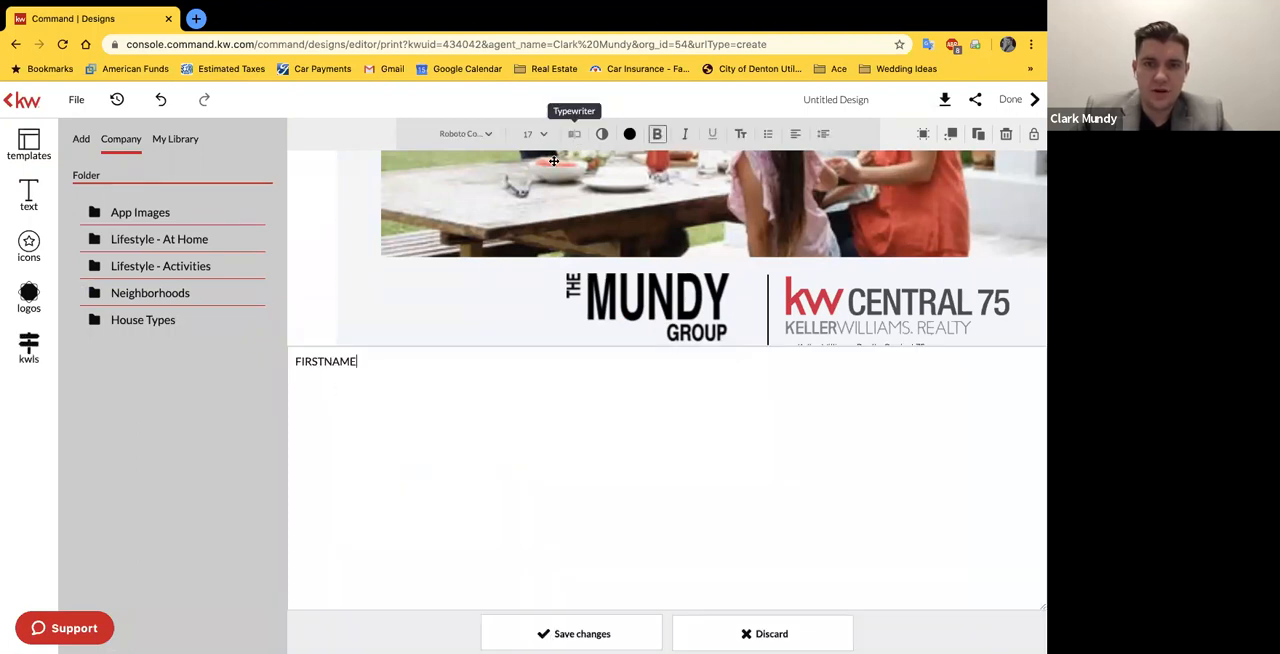
{"action": "double_click", "coordinate": [322, 140]}
{"action": "type", "text": "cl"}
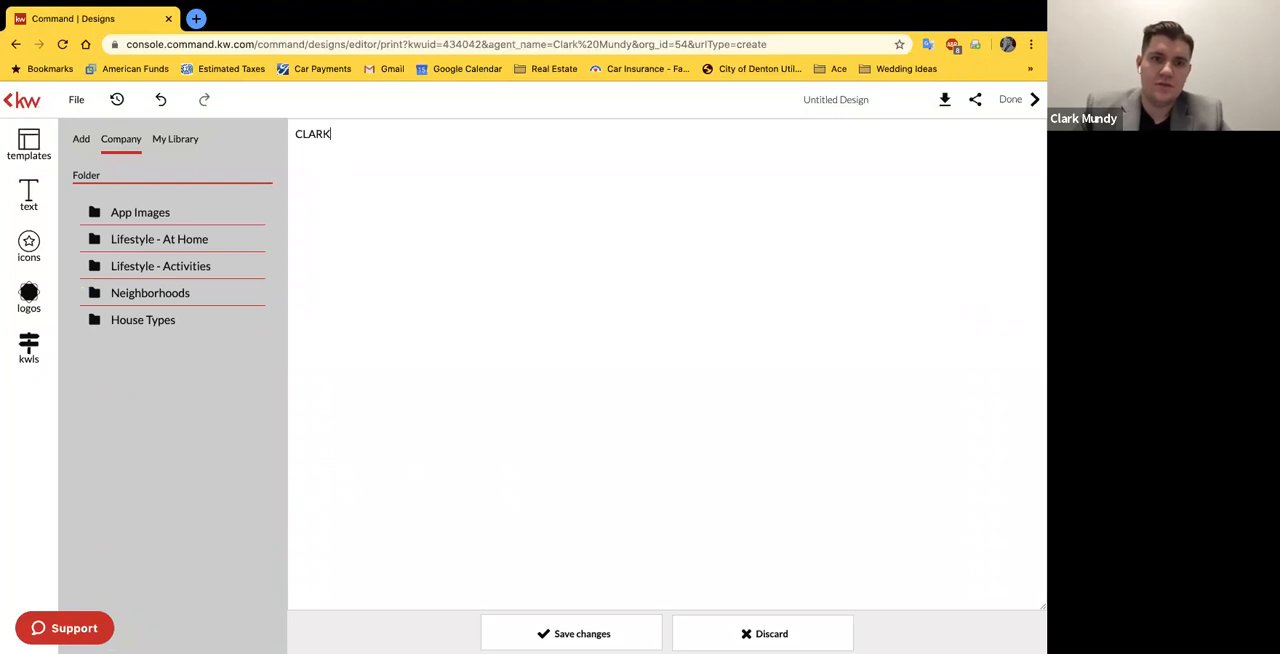
{"action": "left_click", "coordinate": [590, 633]}
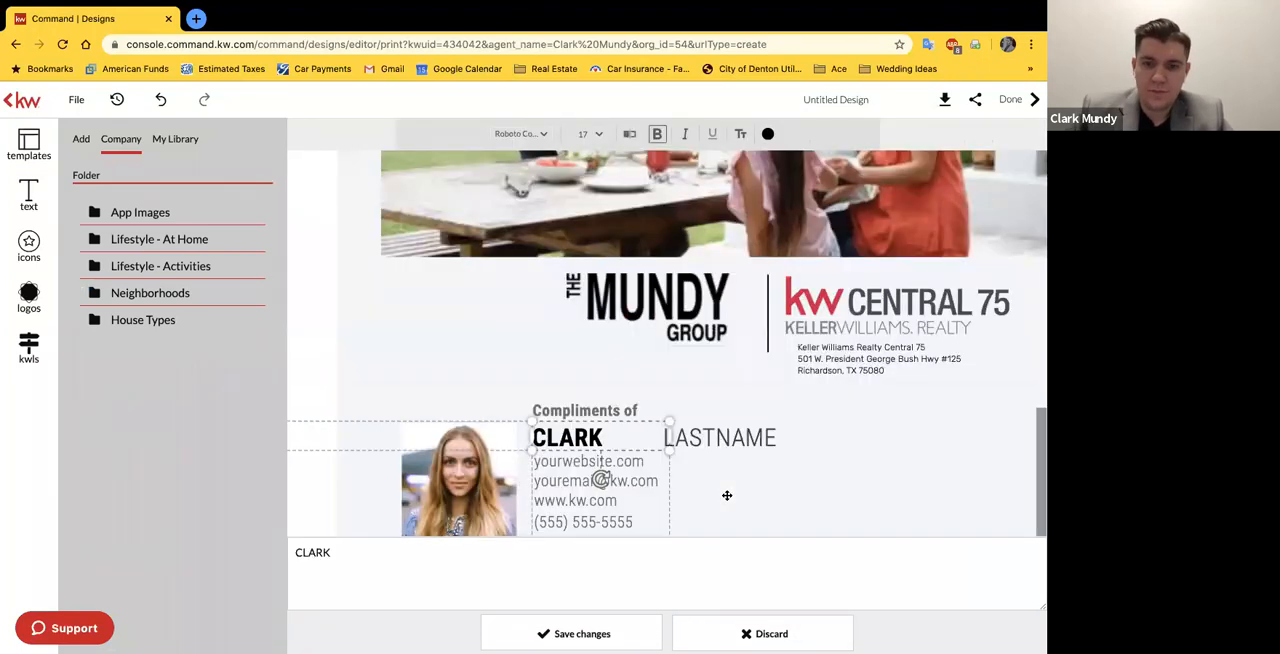
Step: Replace the LASTNAME placeholder beside the first name with the agent's last name in capitals
{"action": "double_click", "coordinate": [720, 437]}
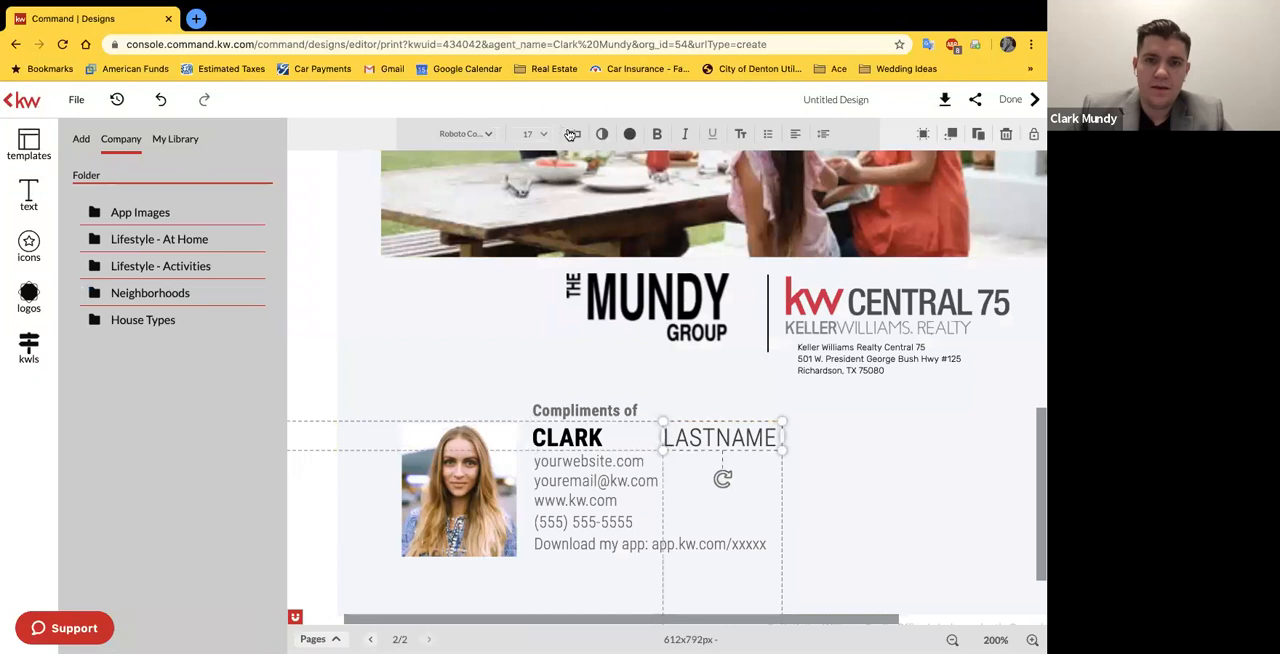
{"action": "key", "text": "ctrl+a"}
{"action": "type", "text": "MUNDY"}
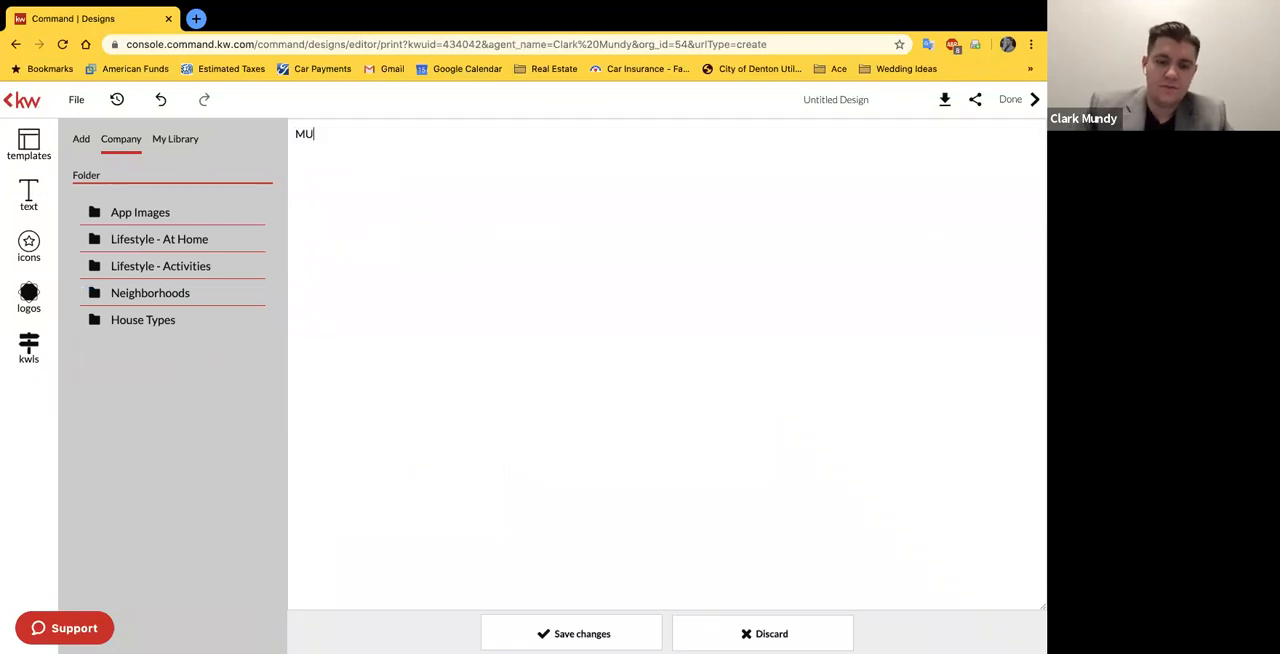
{"action": "left_click", "coordinate": [646, 630]}
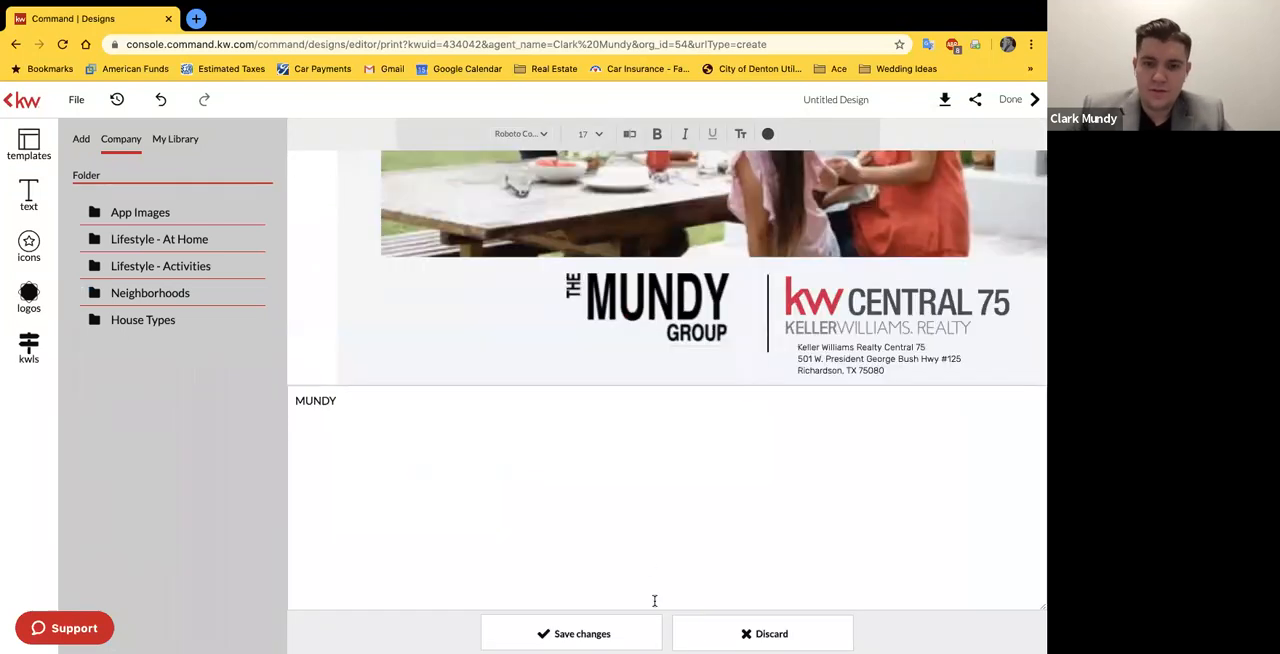
{"action": "left_click", "coordinate": [897, 440]}
Step: Nudge the last name text left until it sits one normal word space from the first name
{"action": "left_click", "coordinate": [720, 441]}
{"action": "key", "text": "Left"}
{"action": "key", "text": "Left"}
{"action": "key", "text": "Left"}
{"action": "key", "text": "Left"}
{"action": "key", "text": "Left"}
{"action": "key", "text": "Left"}
{"action": "key", "text": "Left"}
{"action": "key", "text": "Left"}
{"action": "key", "text": "Left"}
{"action": "key", "text": "Left"}
{"action": "key", "text": "Left"}
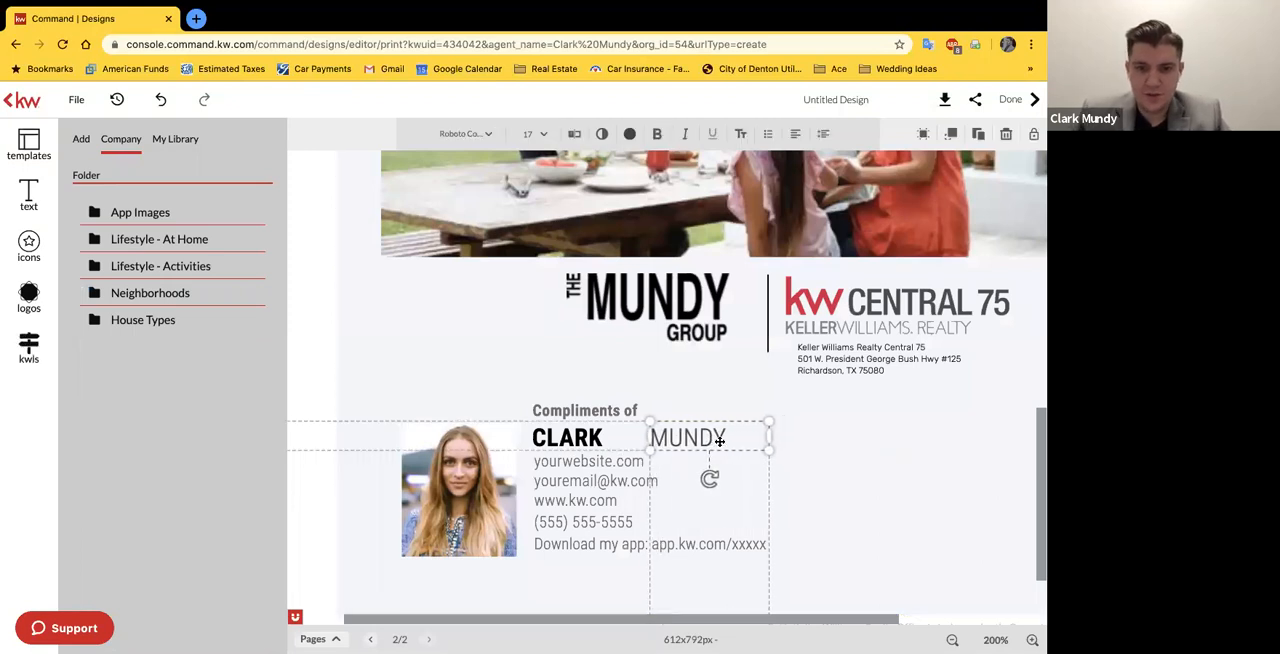
{"action": "key", "text": "Left"}
{"action": "key", "text": "Left"}
{"action": "key", "text": "Left"}
{"action": "key", "text": "Left"}
{"action": "key", "text": "Left"}
{"action": "key", "text": "Left"}
{"action": "key", "text": "Left"}
{"action": "key", "text": "Left"}
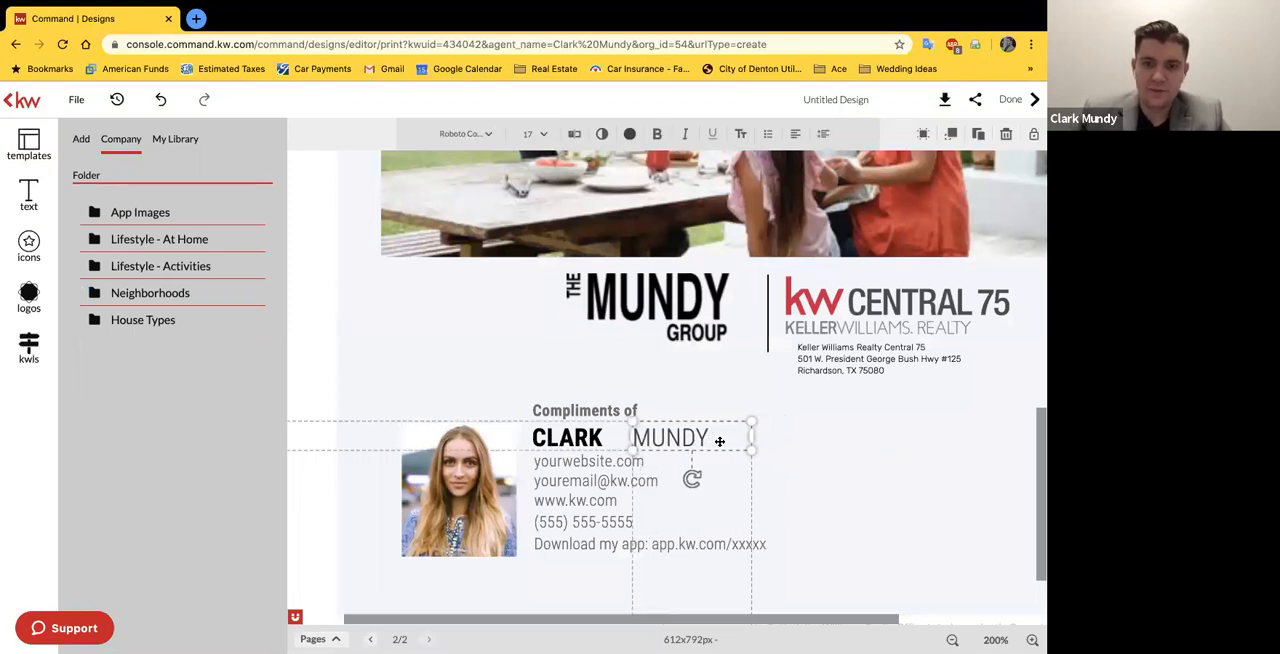
{"action": "key", "text": "Left"}
{"action": "key", "text": "Left"}
{"action": "key", "text": "Left"}
{"action": "key", "text": "Left"}
{"action": "key", "text": "Left"}
{"action": "key", "text": "Left"}
{"action": "key", "text": "Left"}
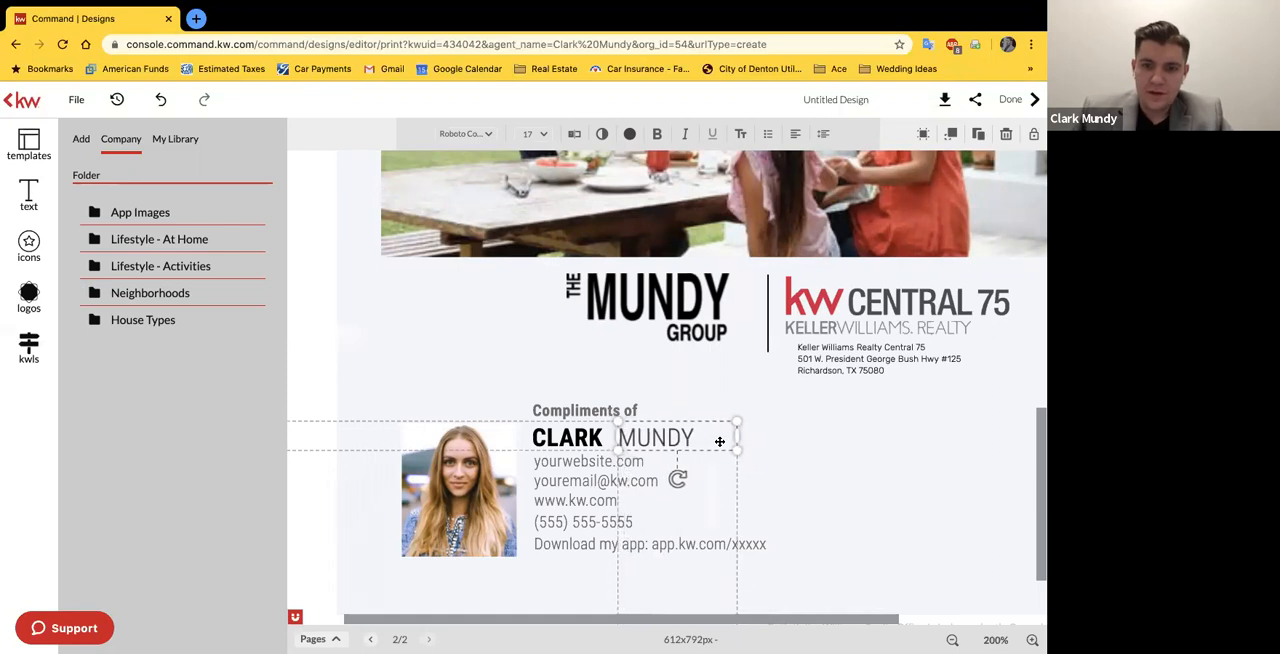
{"action": "left_click", "coordinate": [309, 366]}
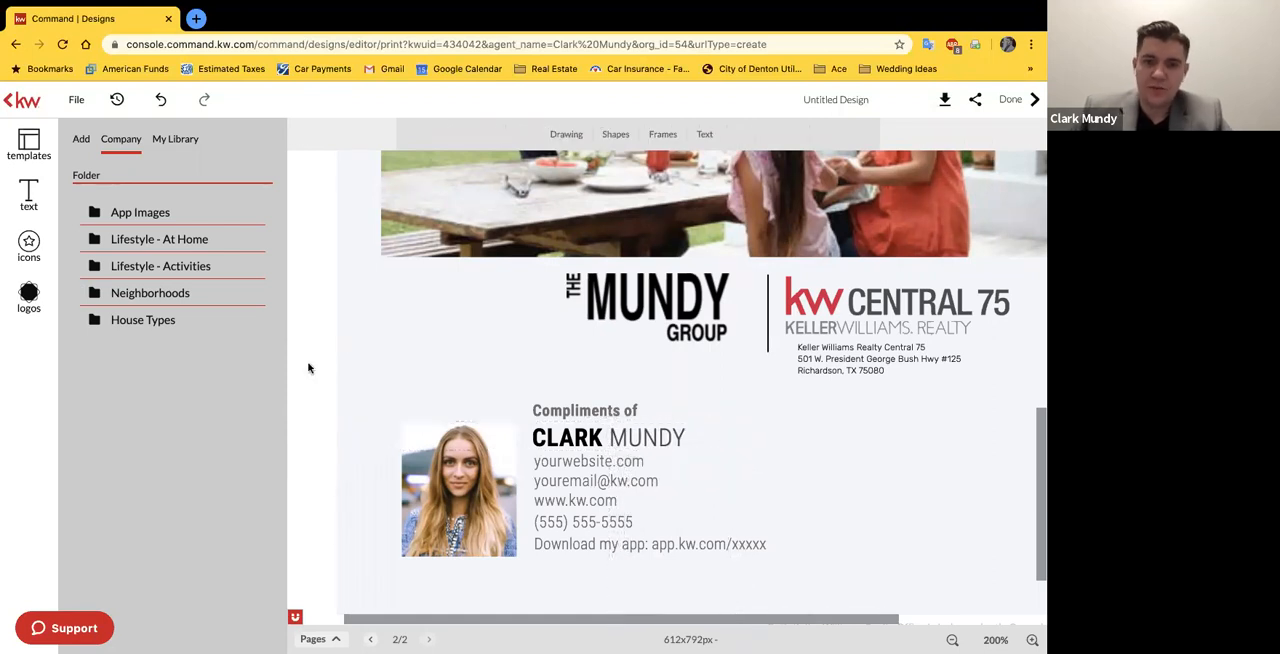
Step: Change the placeholder website in the contact details block to "TheMundyGroup.com"
{"action": "left_click", "coordinate": [700, 545]}
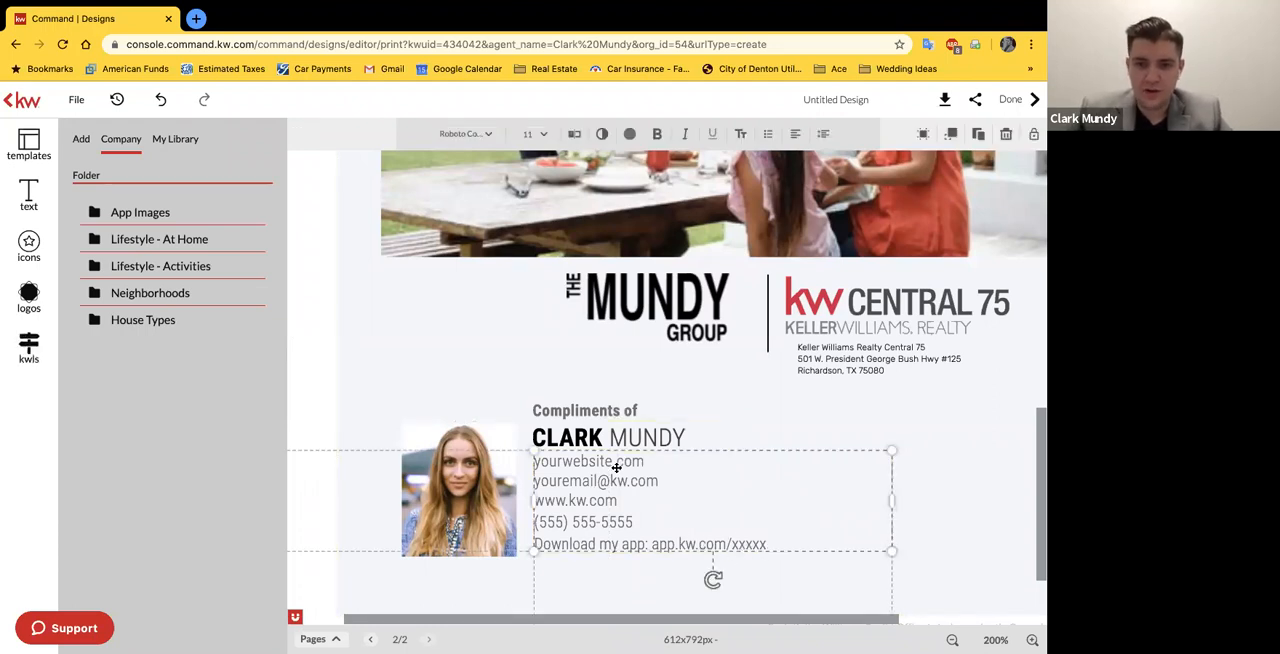
{"action": "left_click", "coordinate": [575, 138]}
{"action": "left_click_drag", "start_coordinate": [354, 133], "coordinate": [270, 135]}
{"action": "type", "text": "THE"}
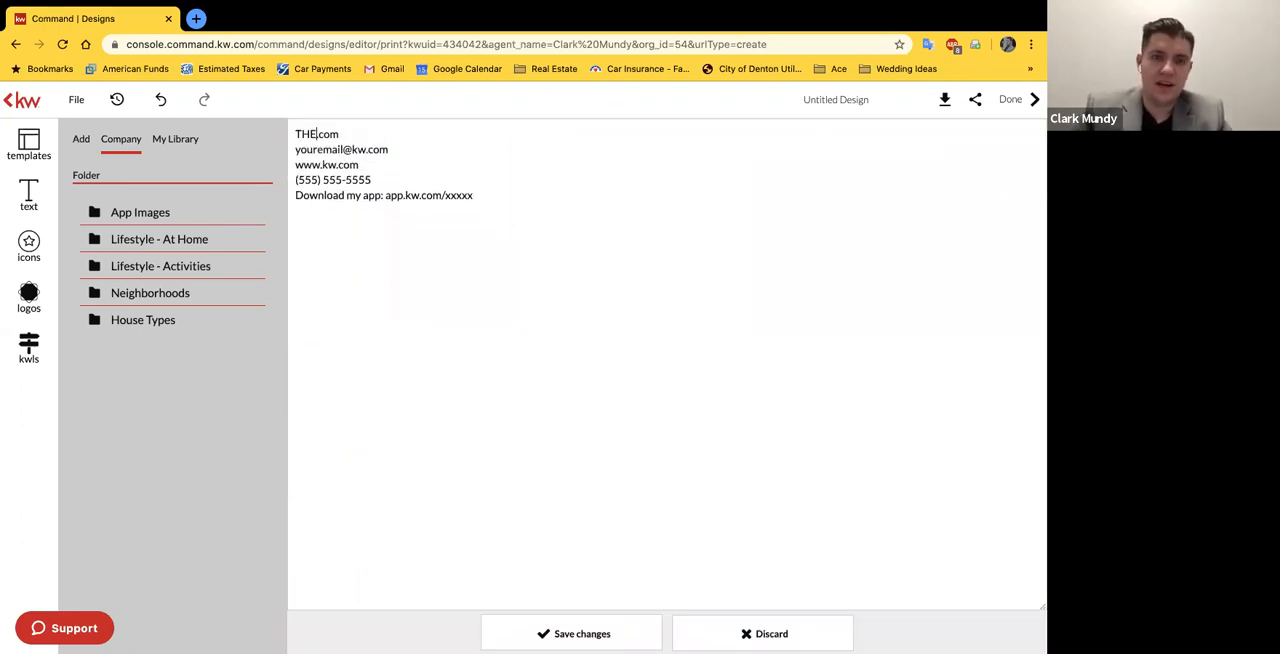
{"action": "type", "text": "hemun"}
{"action": "key", "text": "BackSpace"}
{"action": "type", "text": "M"}
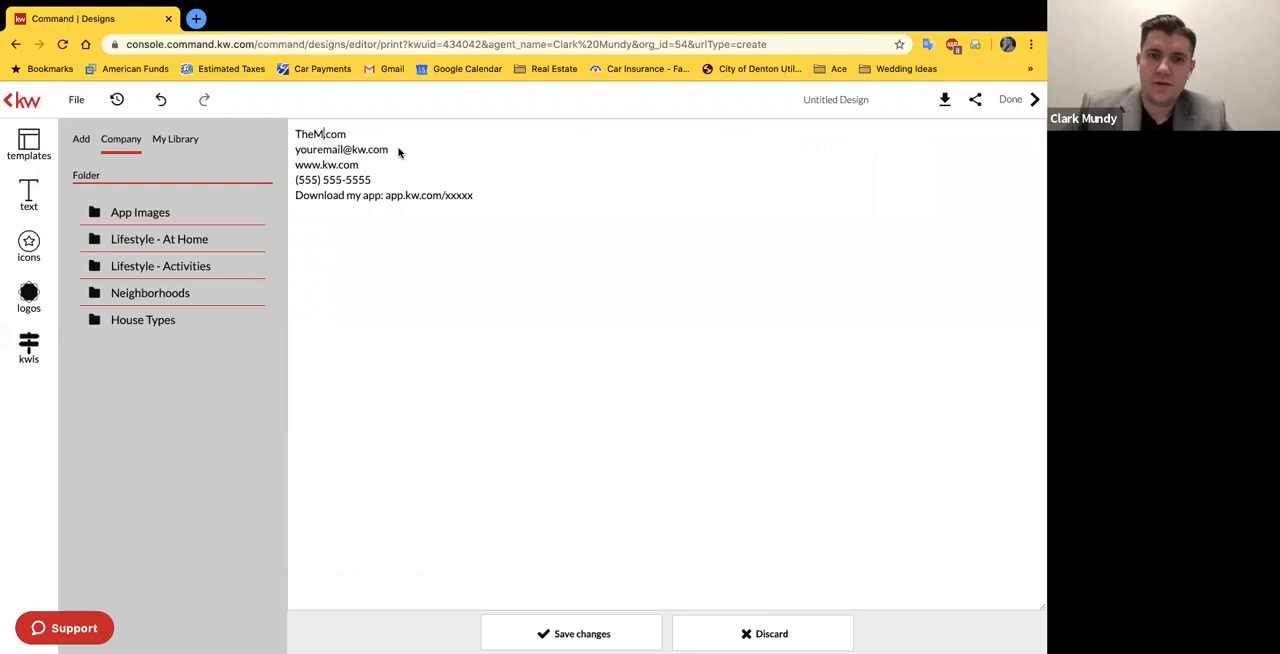
{"action": "type", "text": "undy"}
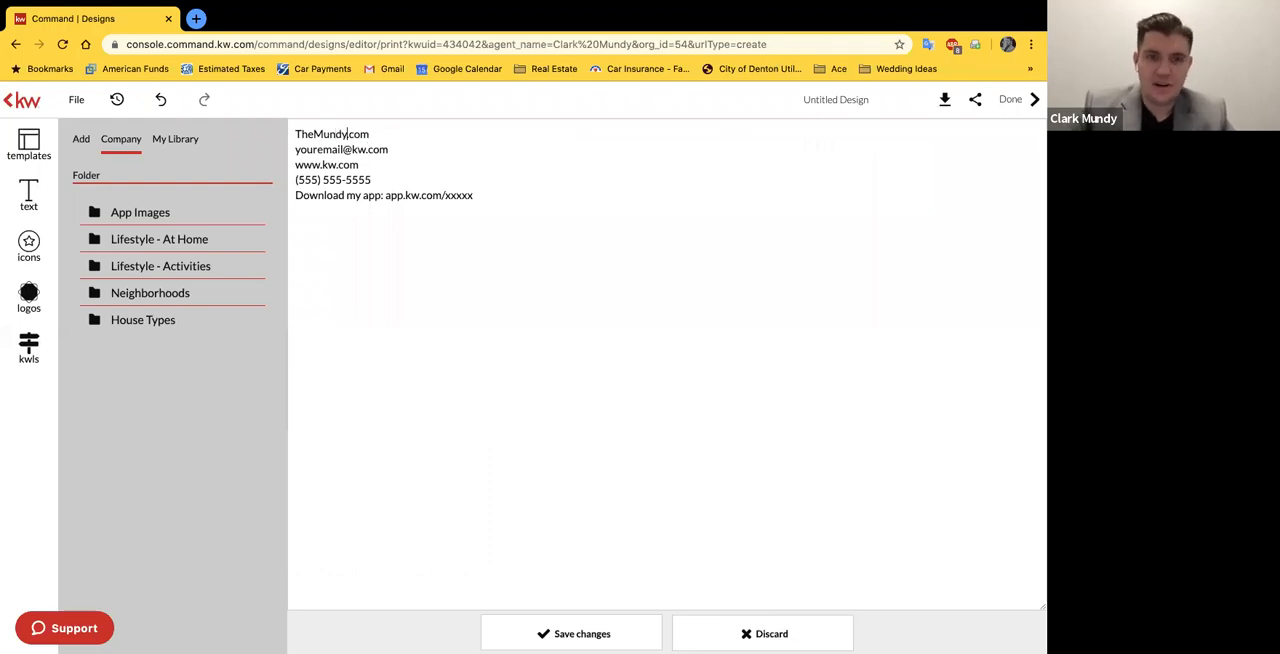
{"action": "type", "text": "Group"}
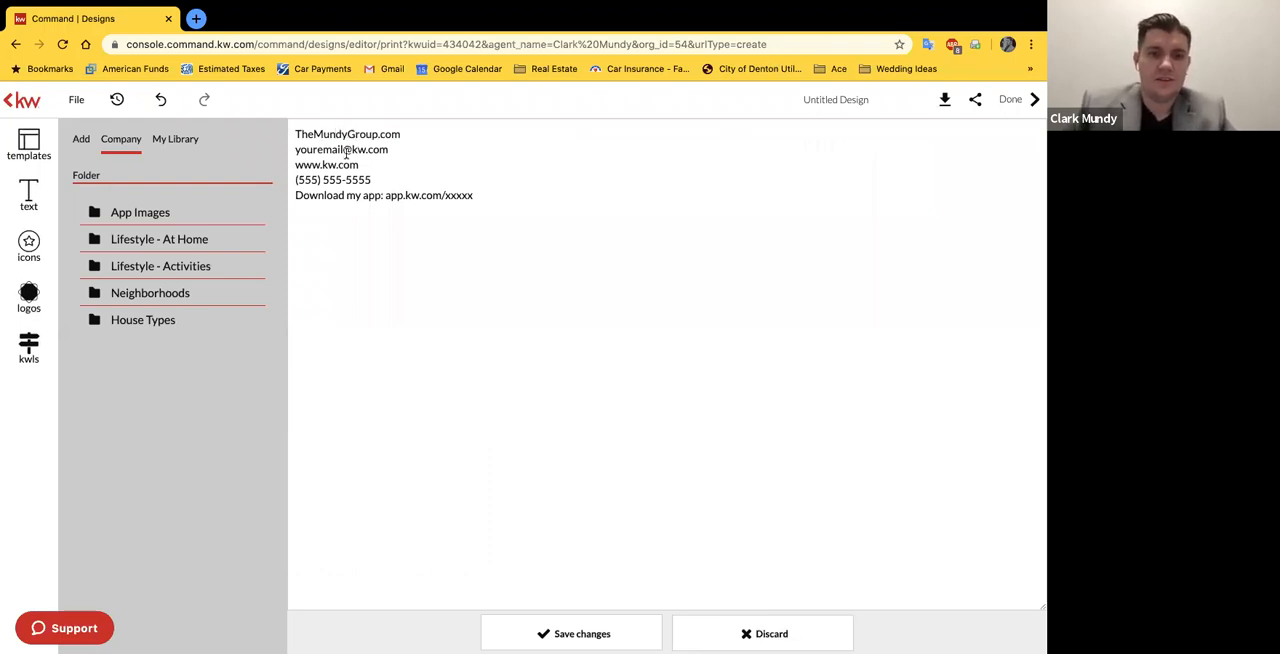
Step: Replace the placeholder e-mail and phone number in the contact details block with the agent's own e-mail address and phone number
{"action": "left_click_drag", "start_coordinate": [341, 150], "coordinate": [261, 155]}
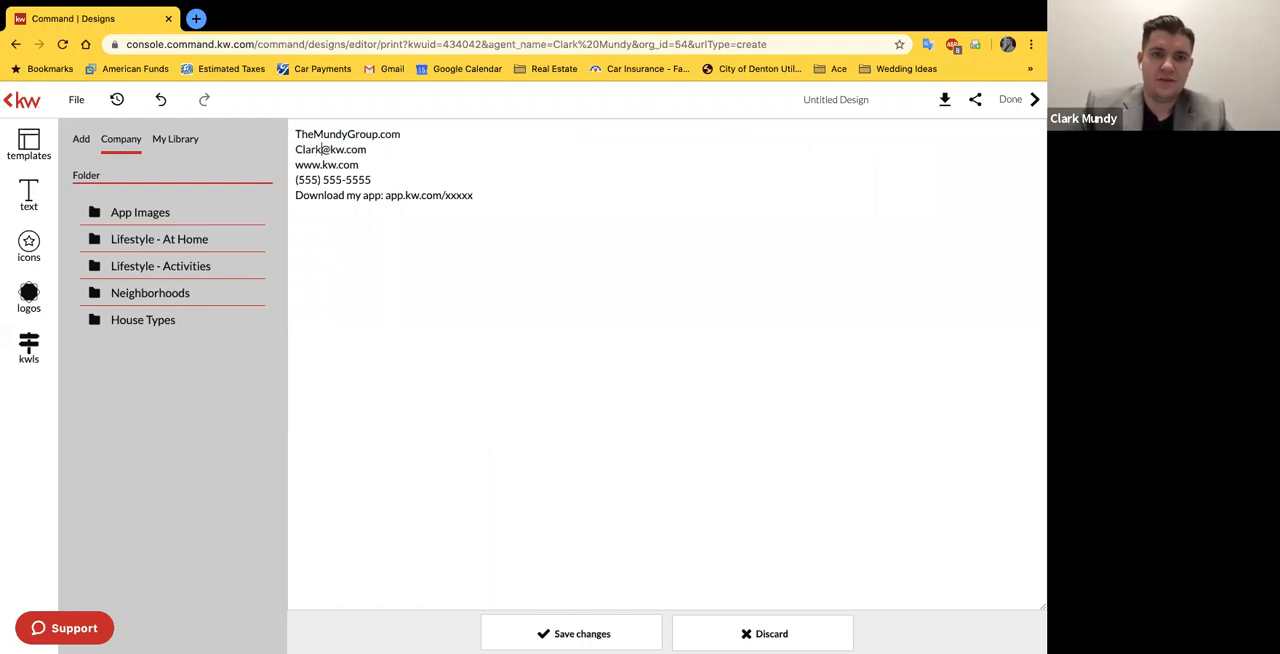
{"action": "left_click_drag", "start_coordinate": [385, 180], "coordinate": [295, 182]}
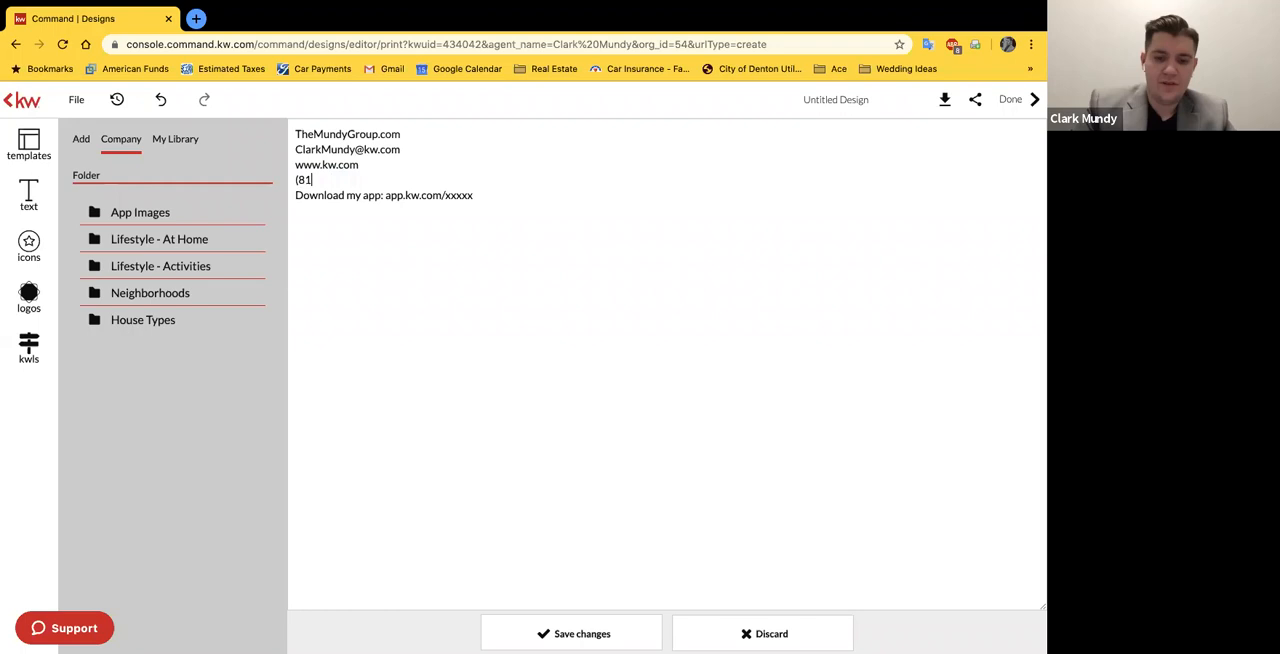
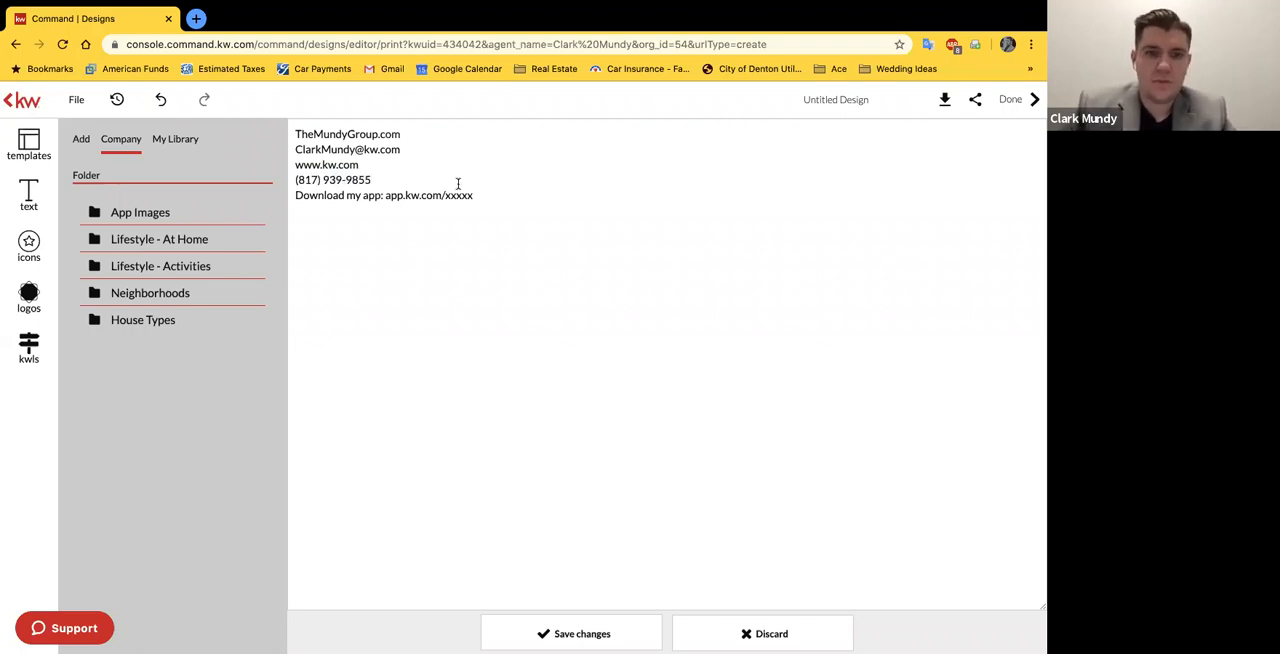
{"action": "left_click_drag", "start_coordinate": [475, 194], "coordinate": [450, 194]}
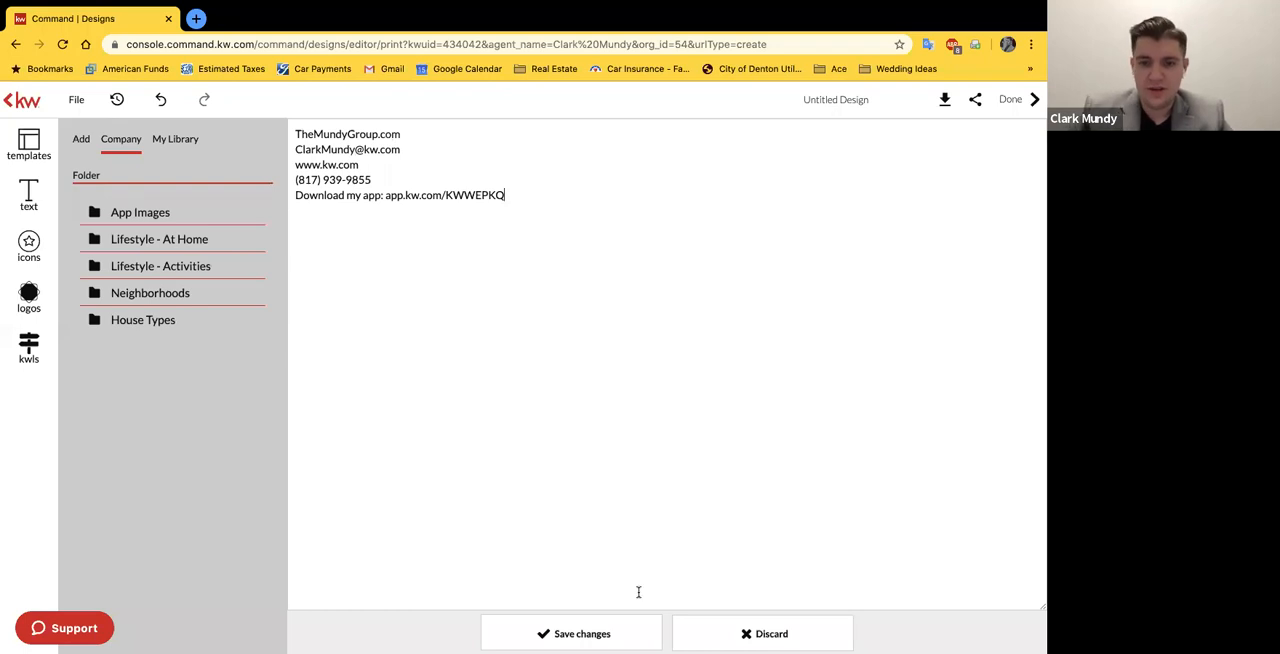
{"action": "left_click", "coordinate": [651, 632]}
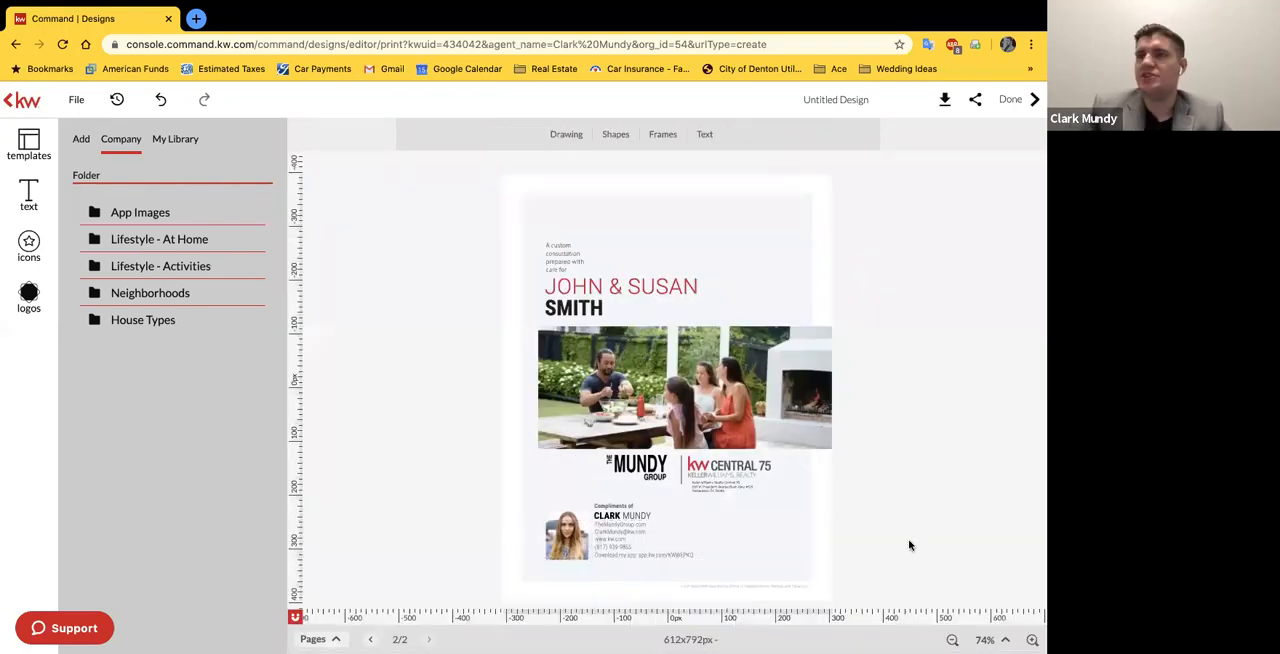
Step: Replace the placeholder headshot beside the contact details with the agent's transparent-background portrait from the personal image library
{"action": "left_click", "coordinate": [587, 535]}
{"action": "left_click", "coordinate": [1005, 639]}
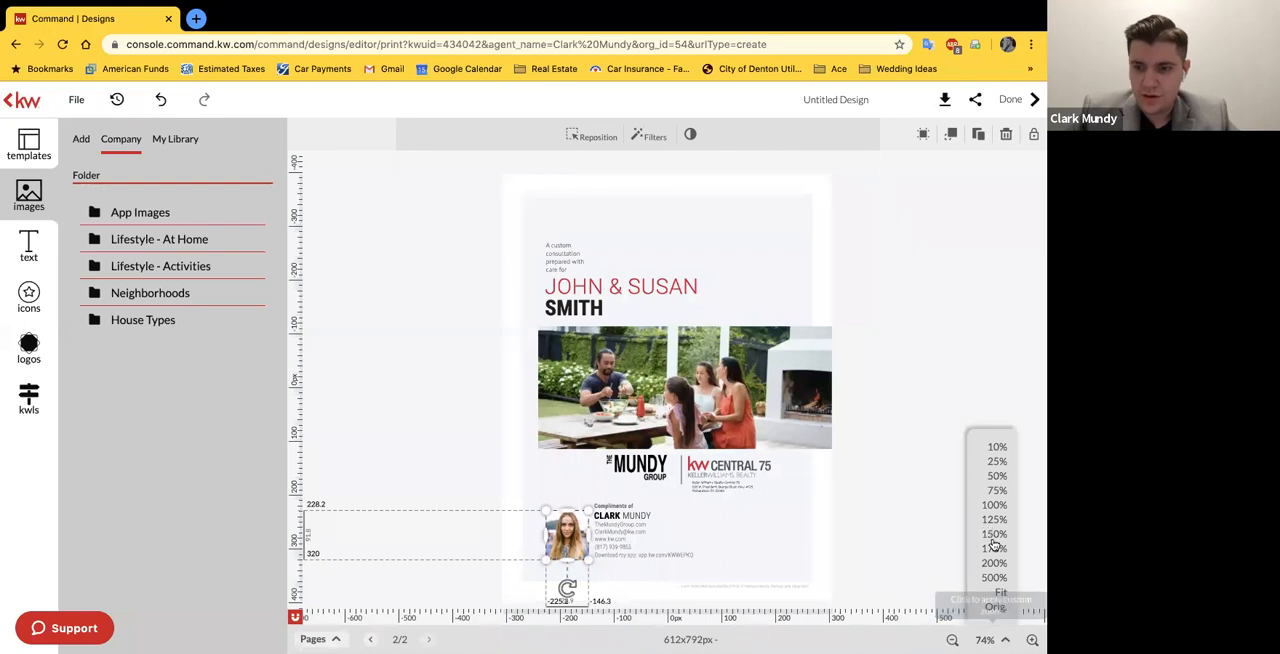
{"action": "left_click", "coordinate": [994, 534]}
{"action": "scroll", "coordinate": [343, 380], "scroll_direction": "down", "scroll_amount": 5}
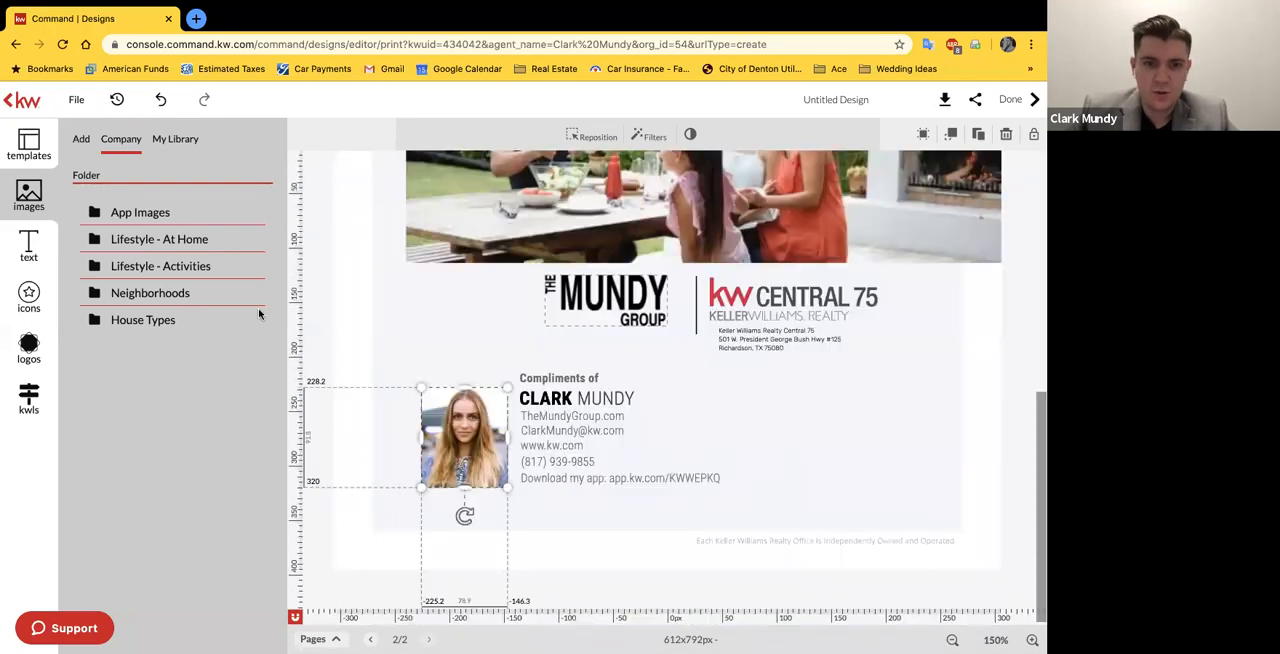
{"action": "left_click", "coordinate": [28, 348]}
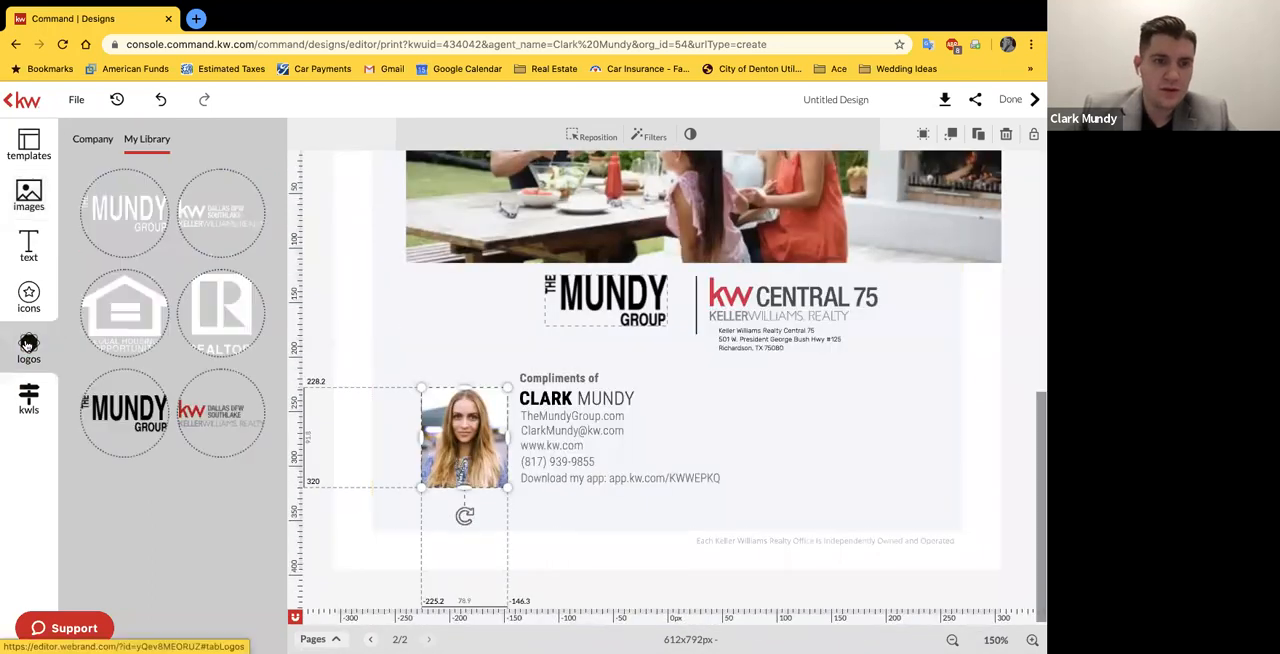
{"action": "left_click", "coordinate": [30, 198]}
{"action": "left_click", "coordinate": [186, 145]}
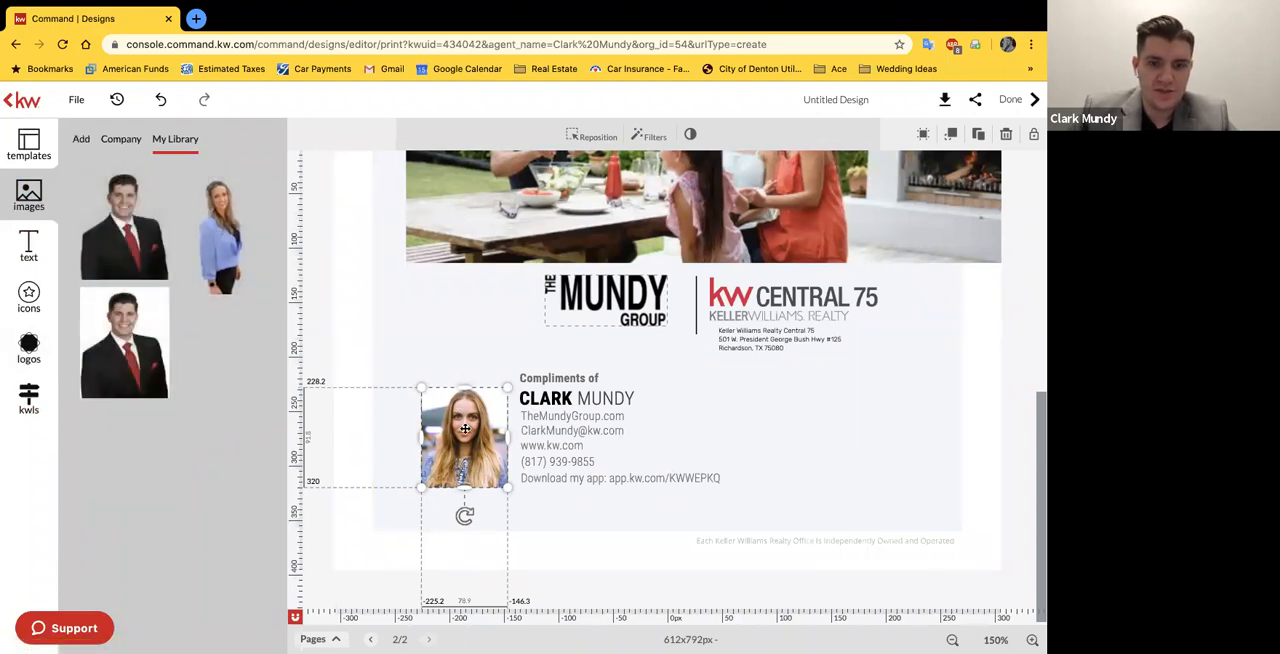
{"action": "mouse_move", "coordinate": [116, 187]}
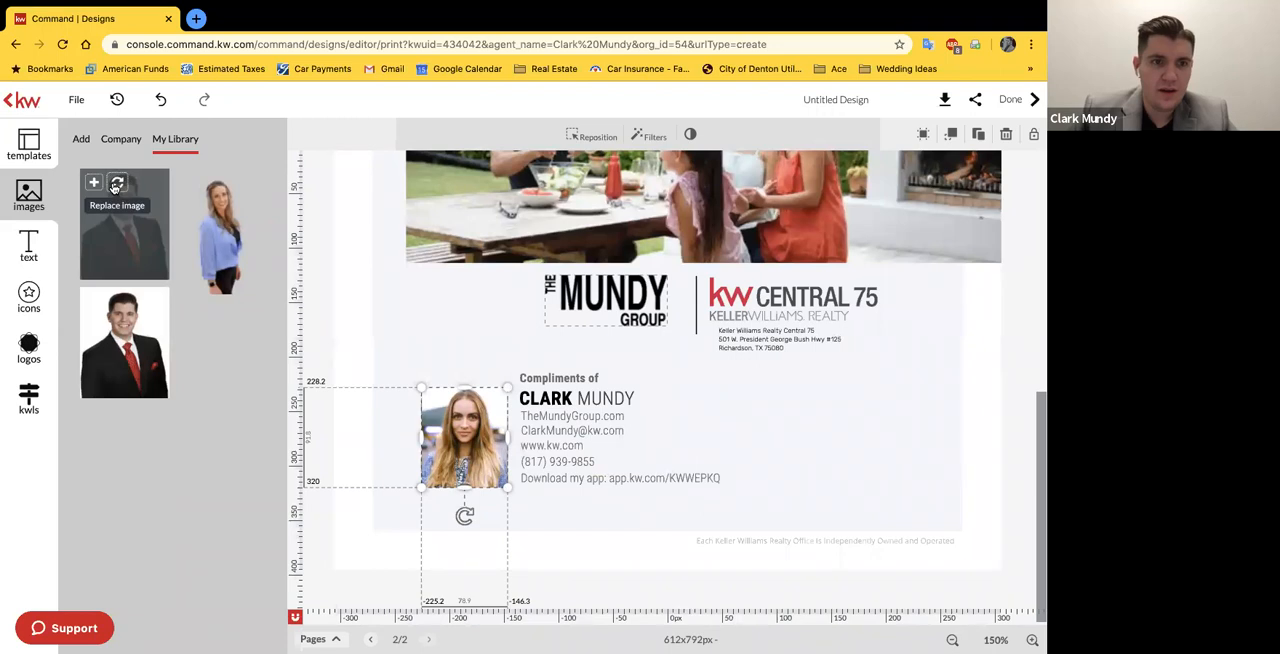
{"action": "left_click", "coordinate": [116, 184]}
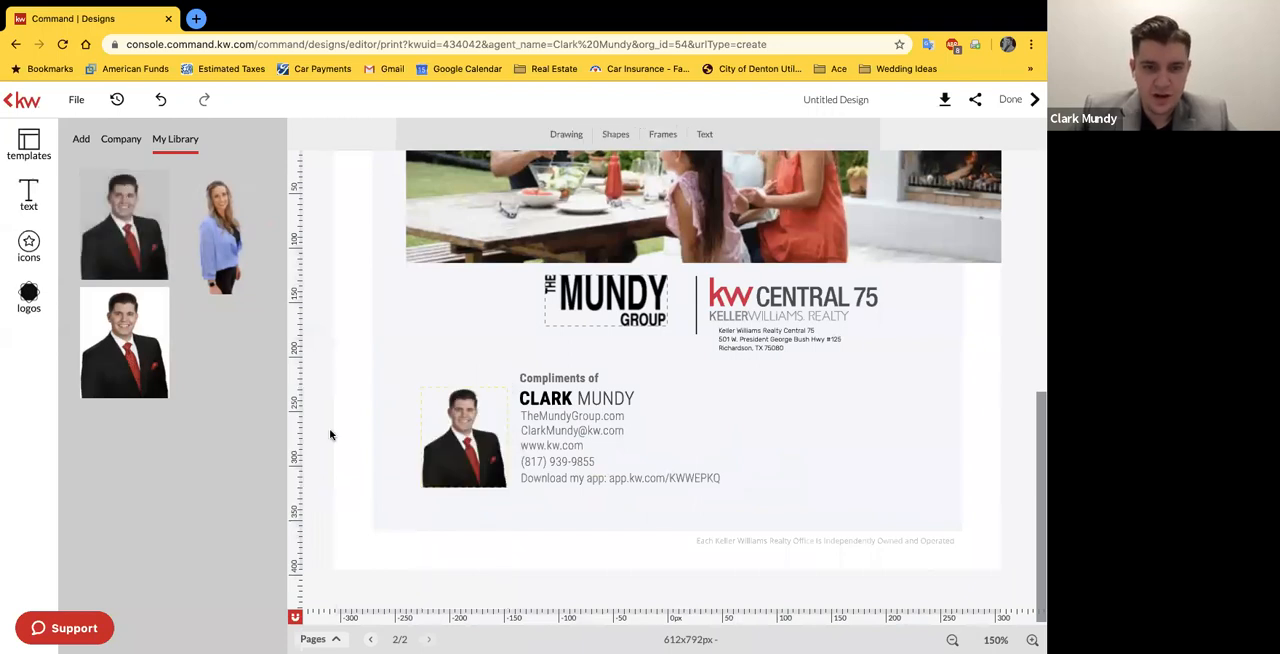
{"action": "left_click", "coordinate": [366, 443]}
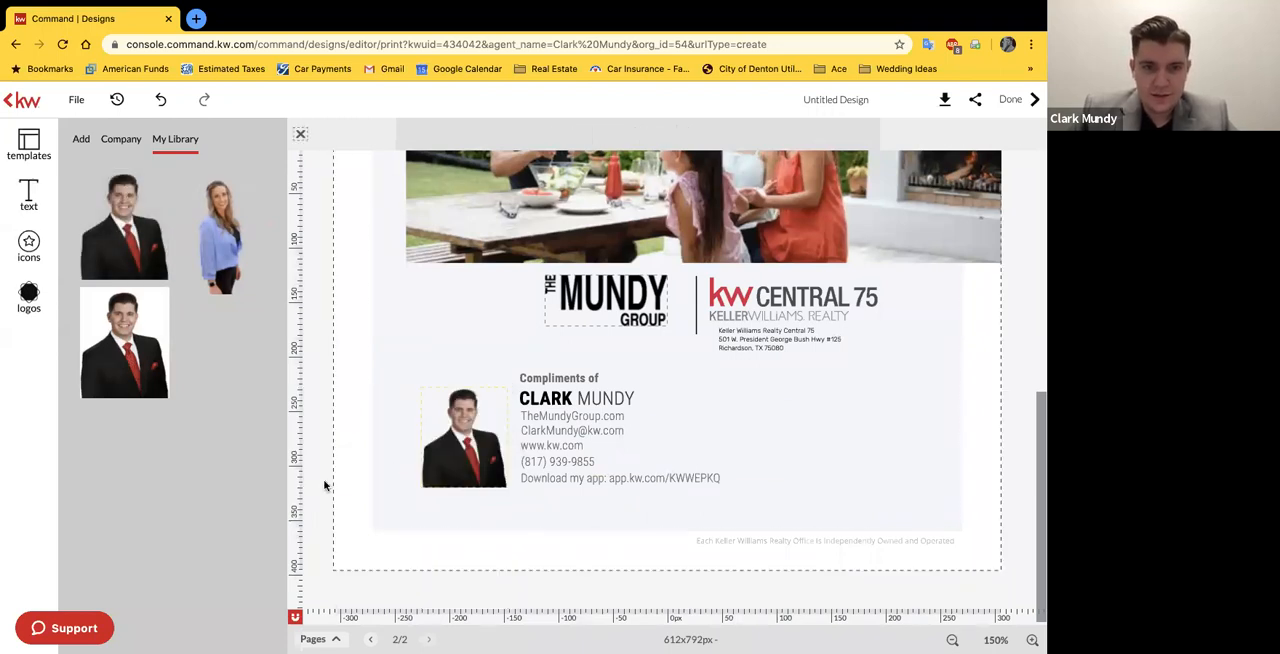
Step: Nudge the kw Central 75 office logo very slightly up and to the right on the cover page
{"action": "left_click", "coordinate": [992, 622]}
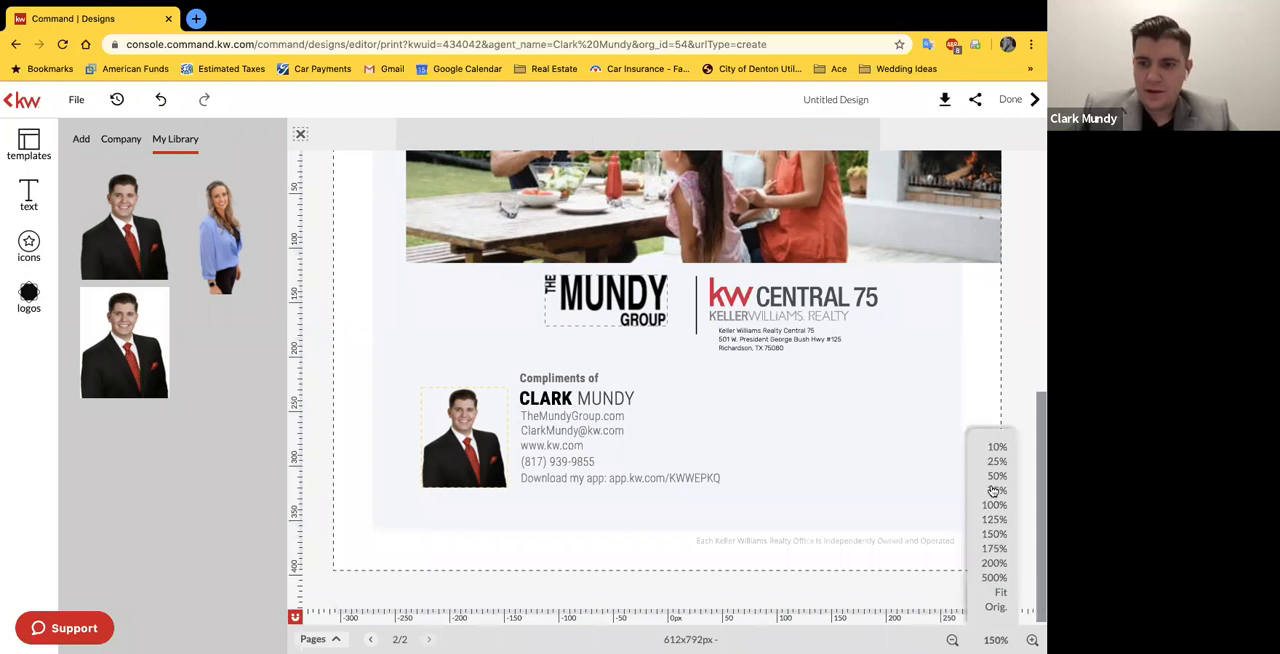
{"action": "left_click", "coordinate": [993, 490]}
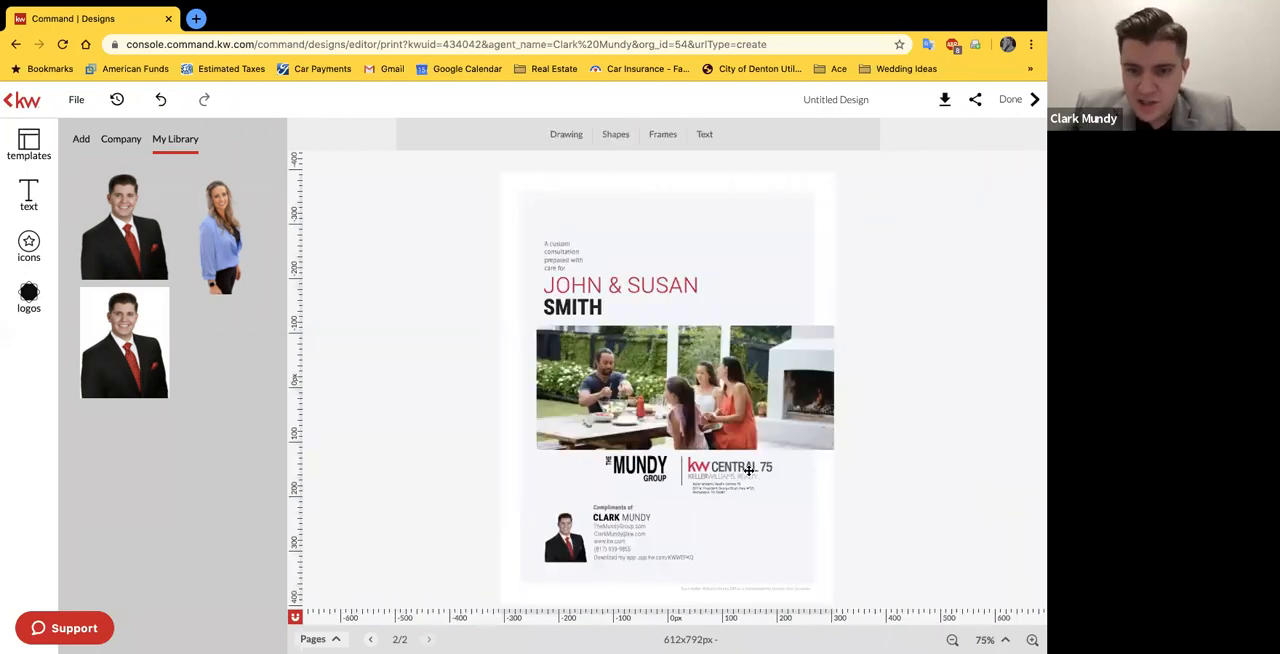
{"action": "left_click_drag", "start_coordinate": [744, 470], "coordinate": [745, 469]}
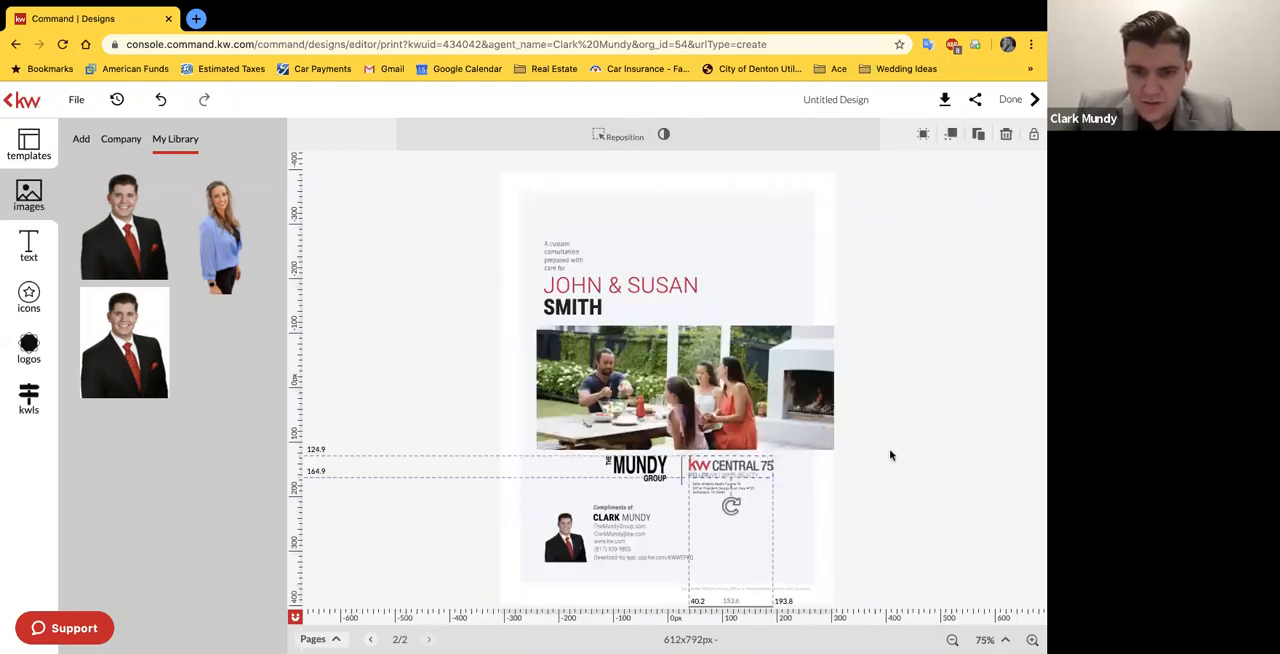
{"action": "left_click", "coordinate": [929, 488]}
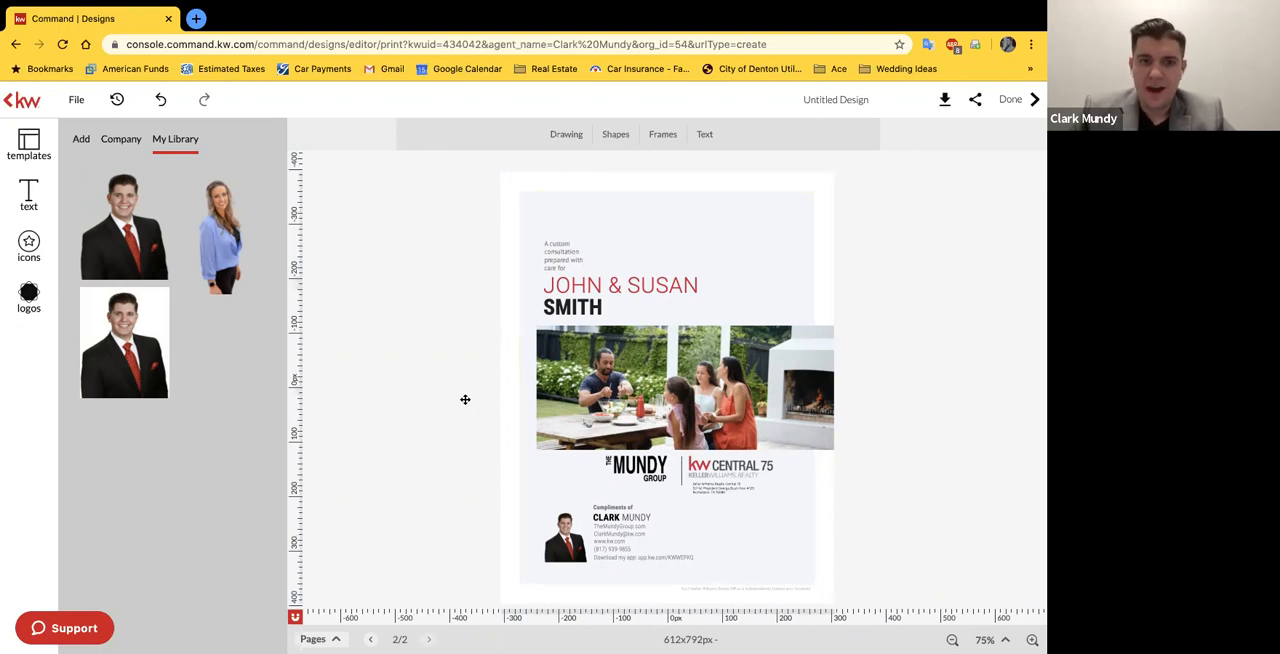
Step: Add the "Table of Contents" and "A Sound Decision" template pages to the guide after the cover
{"action": "left_click", "coordinate": [45, 158]}
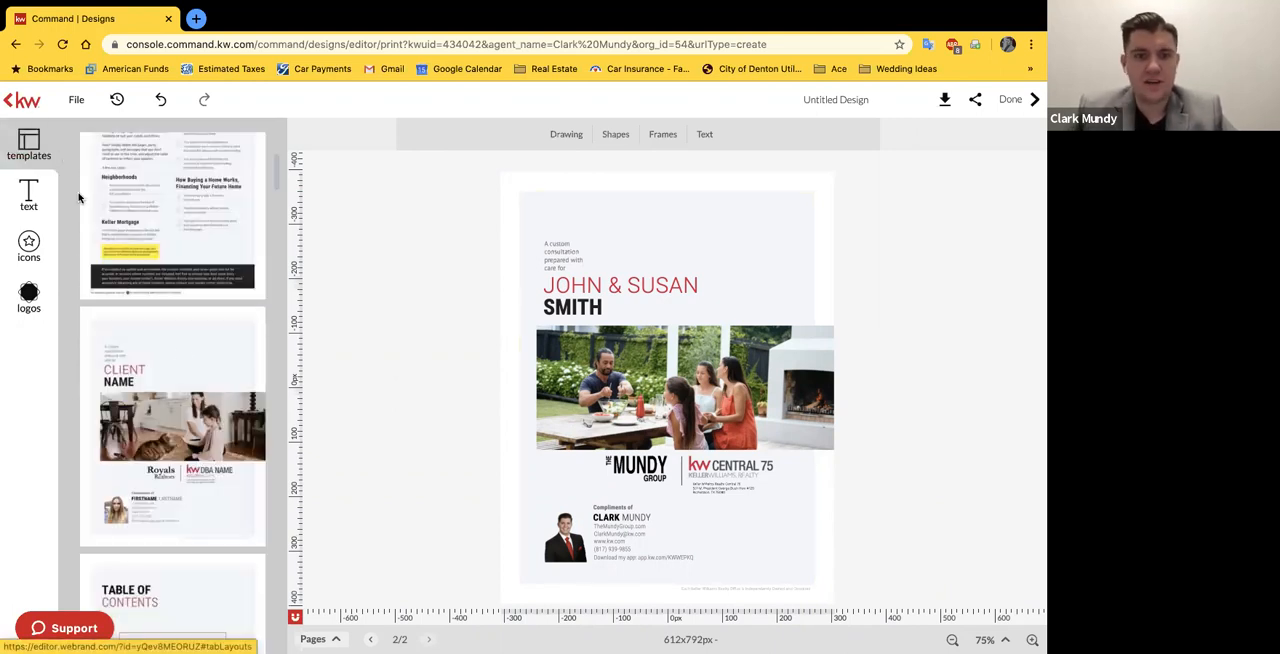
{"action": "scroll", "coordinate": [180, 357], "scroll_direction": "down", "scroll_amount": 2}
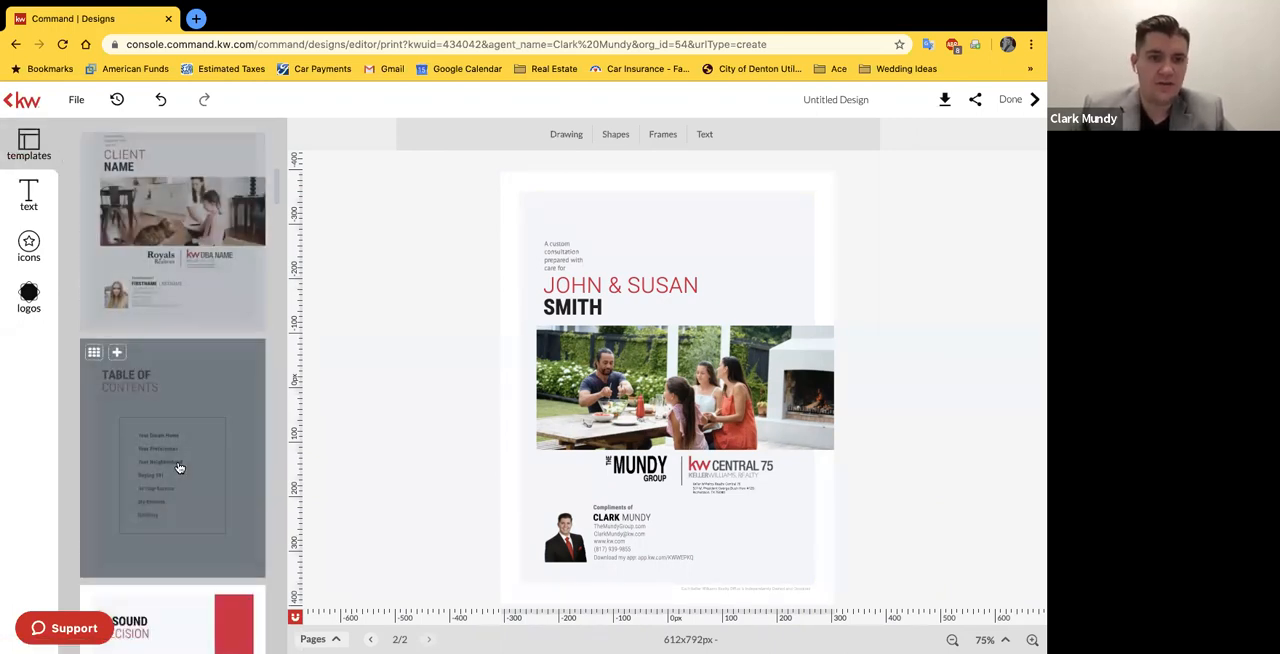
{"action": "left_click", "coordinate": [179, 440]}
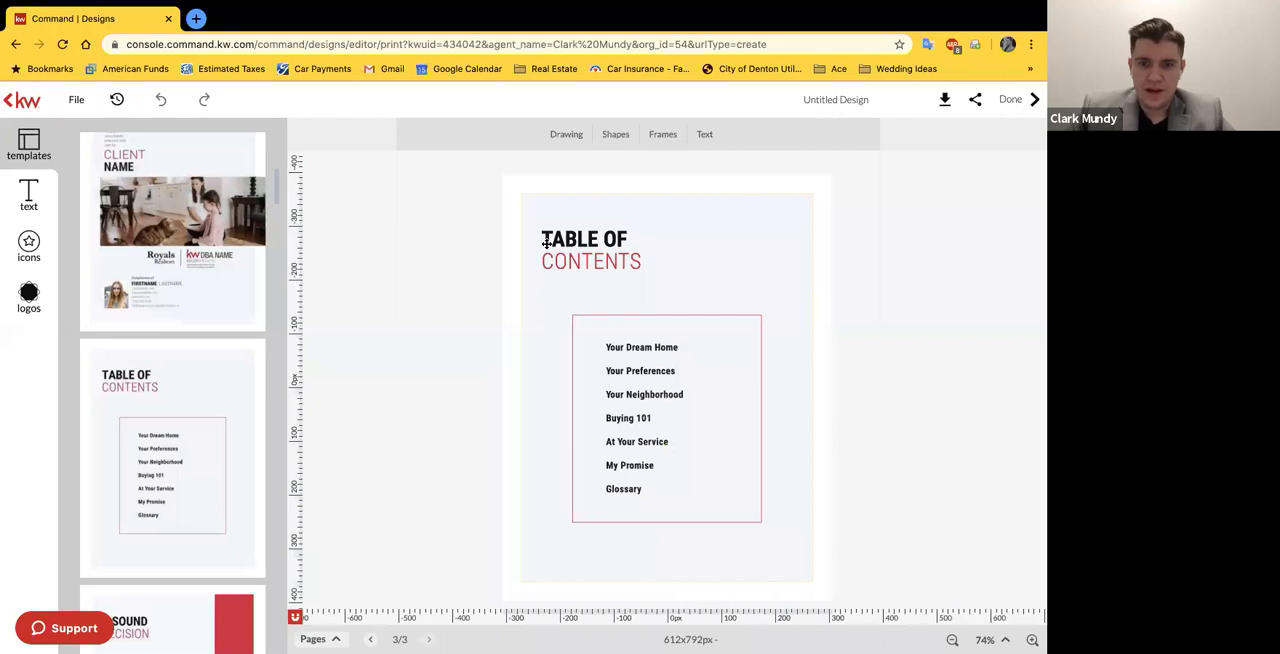
{"action": "scroll", "coordinate": [177, 515], "scroll_direction": "down", "scroll_amount": 3}
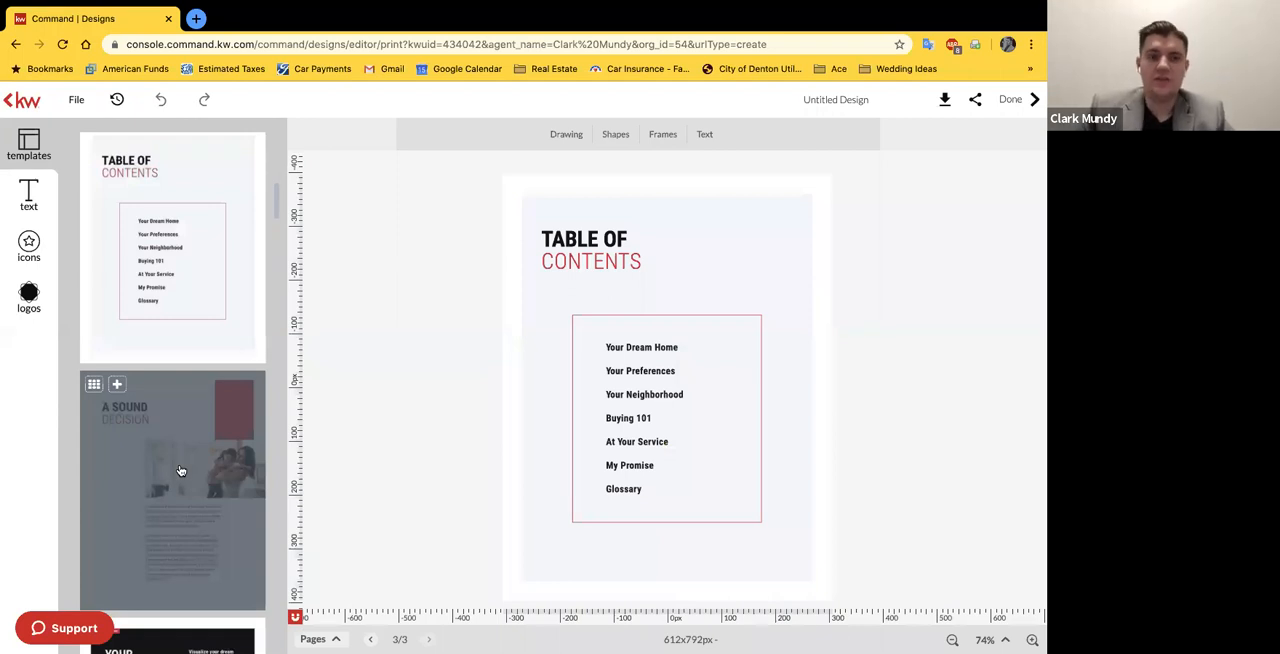
{"action": "left_click", "coordinate": [180, 471]}
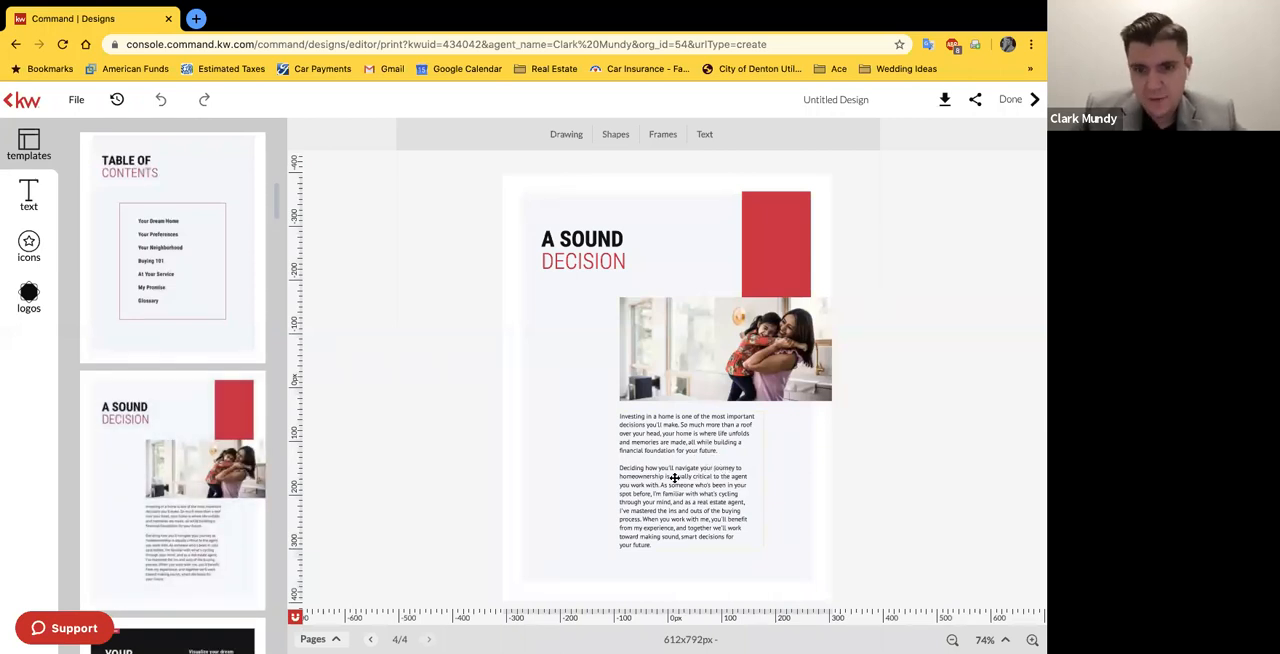
{"action": "left_click", "coordinate": [681, 467]}
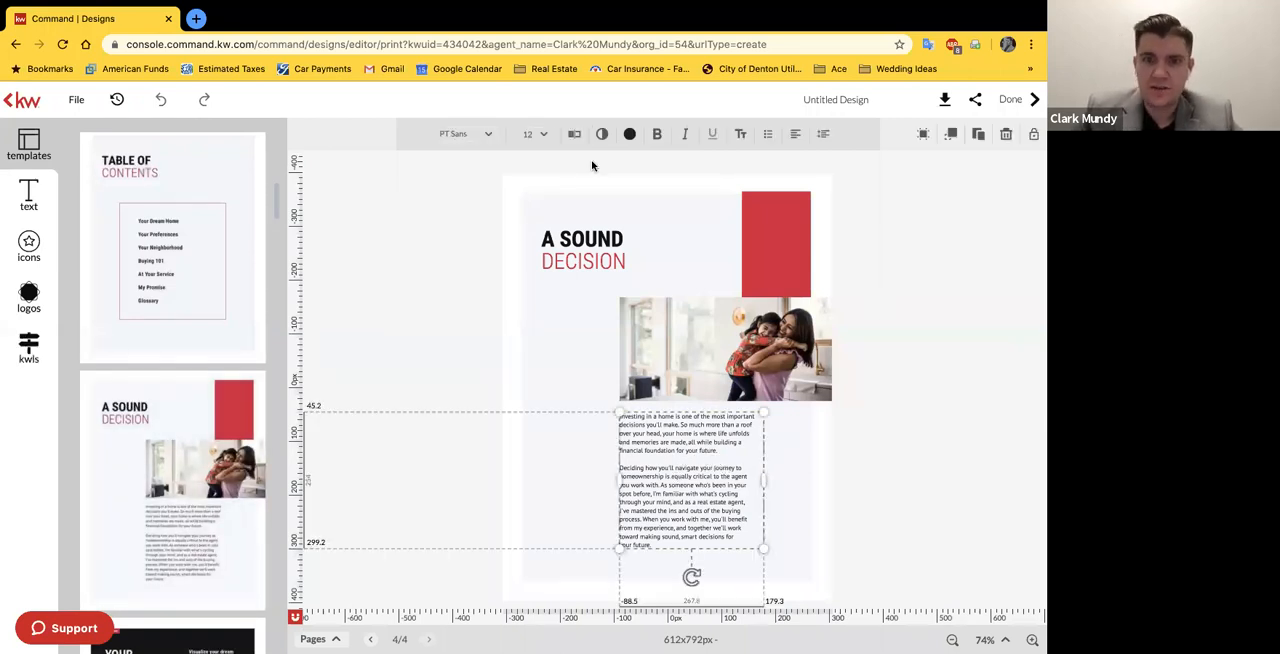
{"action": "left_click", "coordinate": [576, 136]}
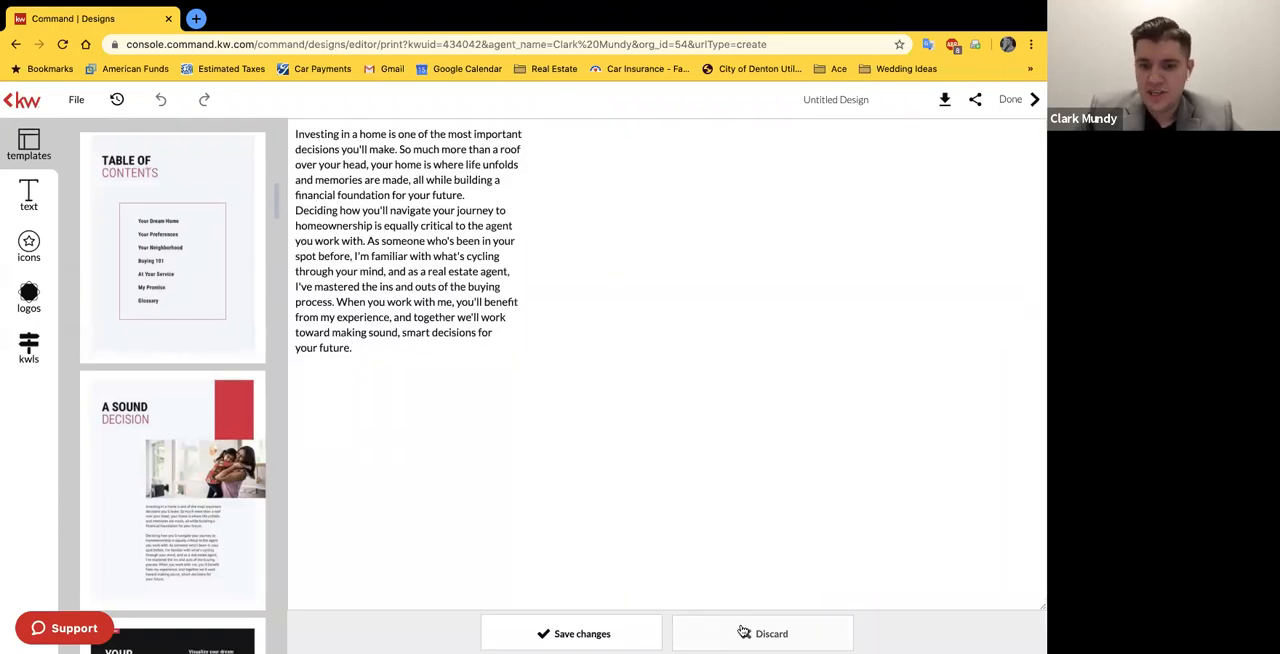
{"action": "left_click", "coordinate": [948, 467]}
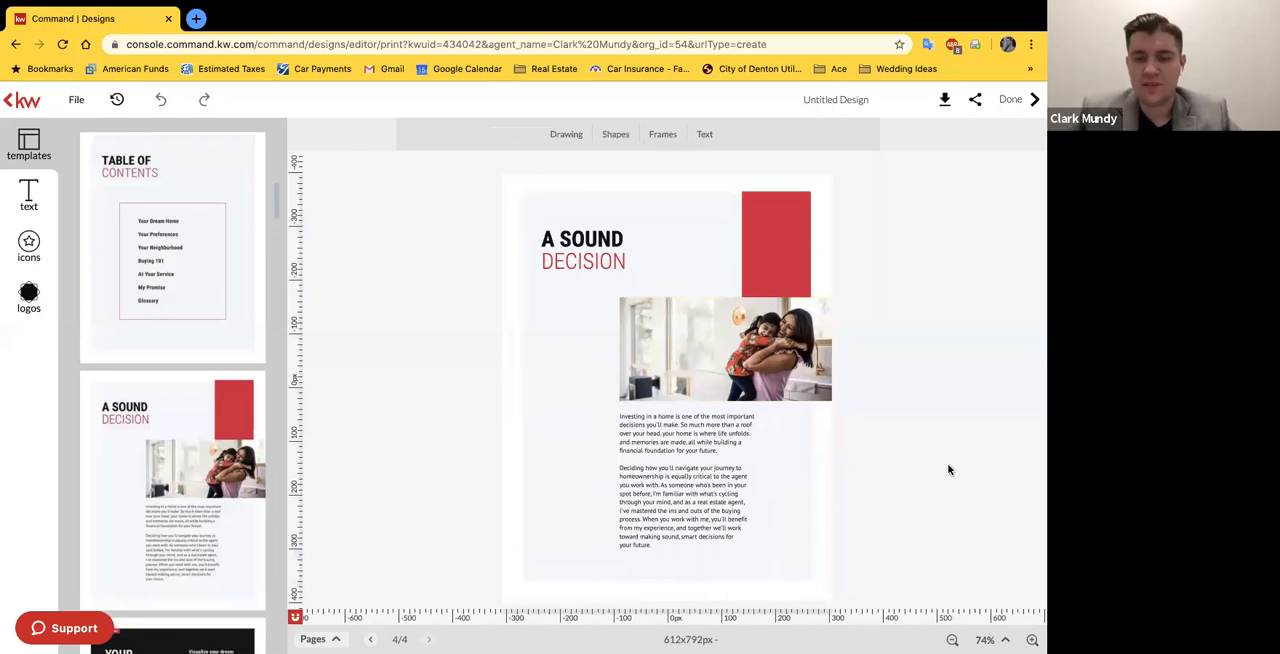
Step: Add the "Your Needs Come First" and "My App" template pages to the guide after "A Sound Decision"
{"action": "scroll", "coordinate": [175, 480], "scroll_direction": "down", "scroll_amount": 3}
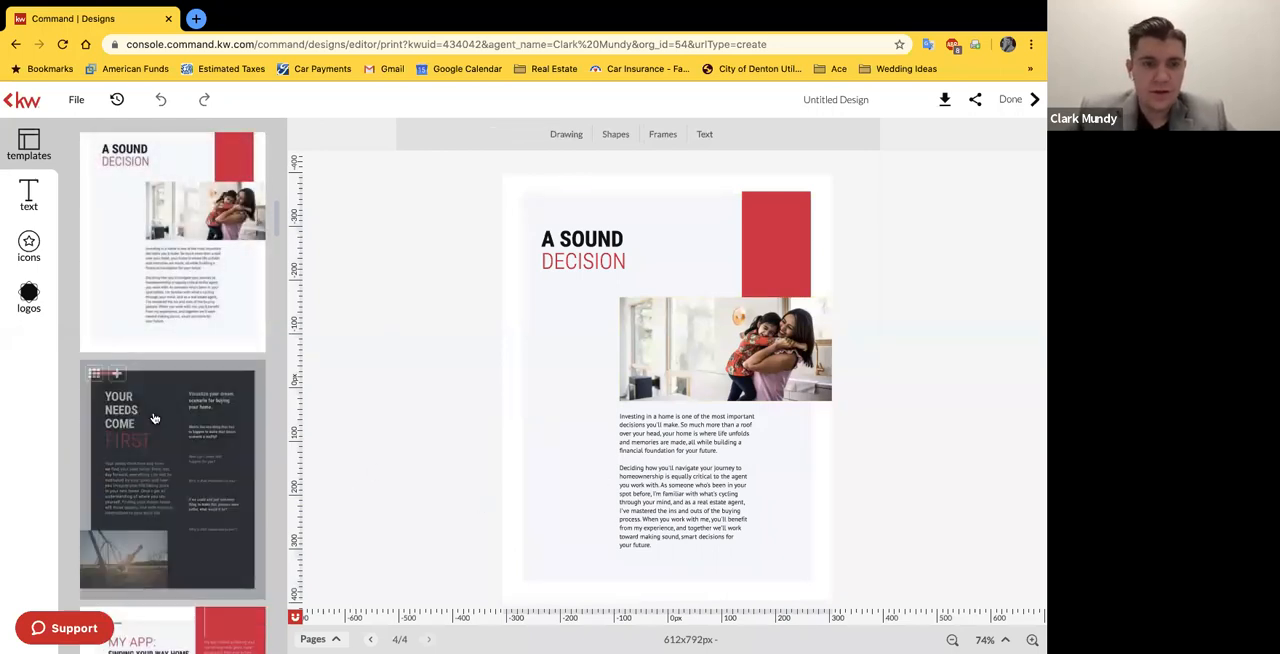
{"action": "left_click", "coordinate": [201, 485]}
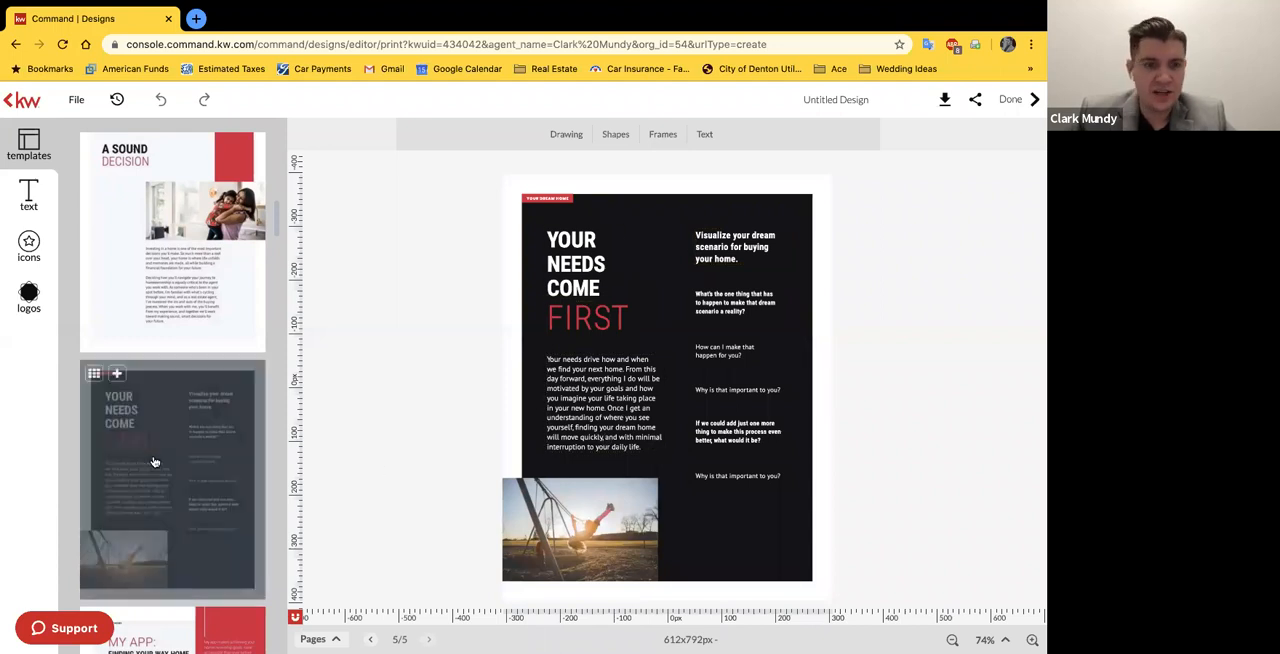
{"action": "scroll", "coordinate": [155, 462], "scroll_direction": "down", "scroll_amount": 3}
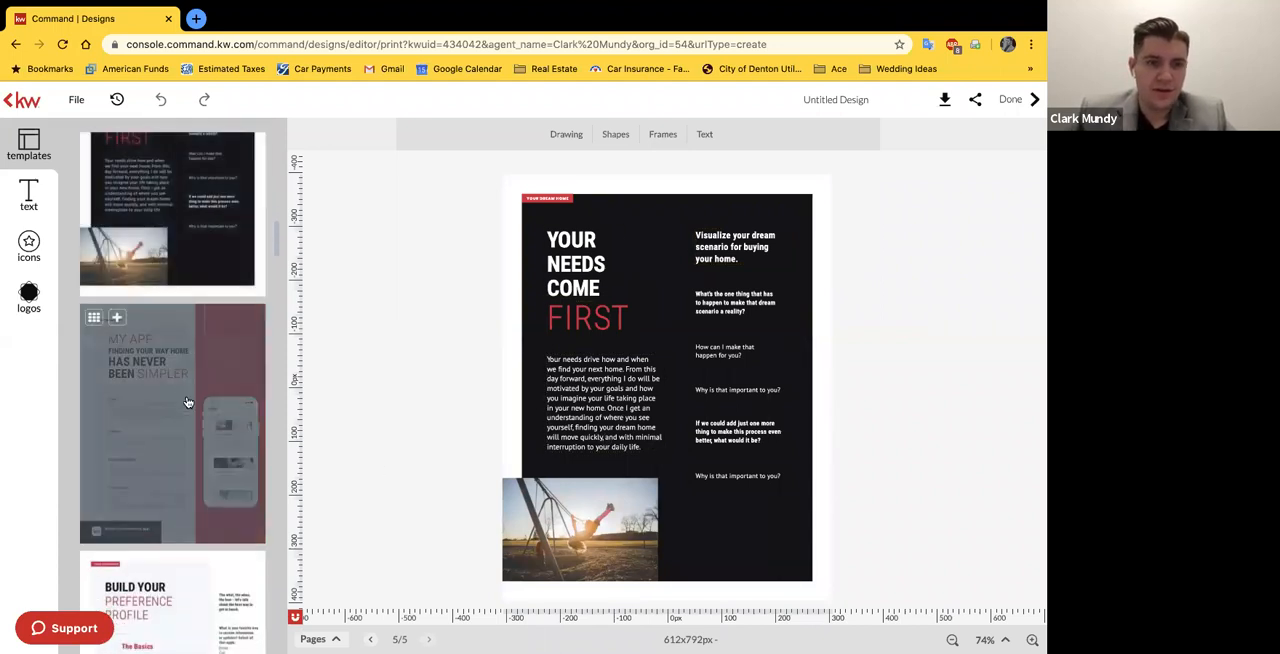
{"action": "left_click", "coordinate": [188, 402]}
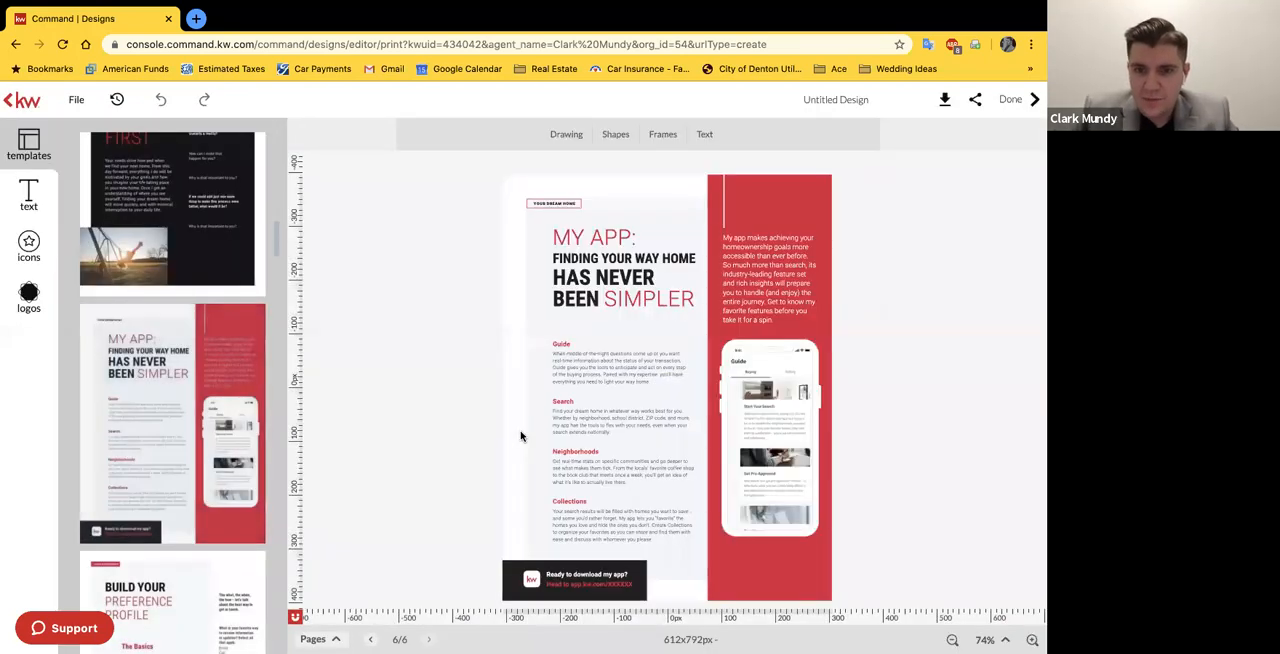
{"action": "scroll", "coordinate": [172, 440], "scroll_direction": "down", "scroll_amount": 3}
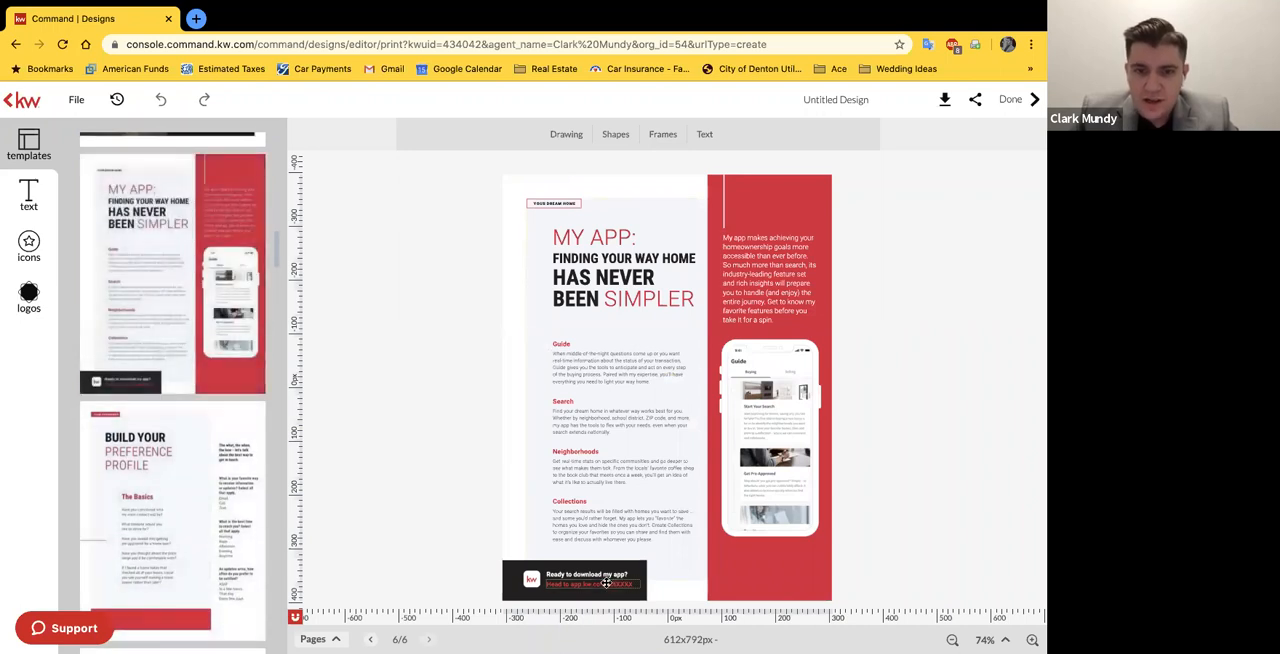
{"action": "mouse_move", "coordinate": [96, 299]}
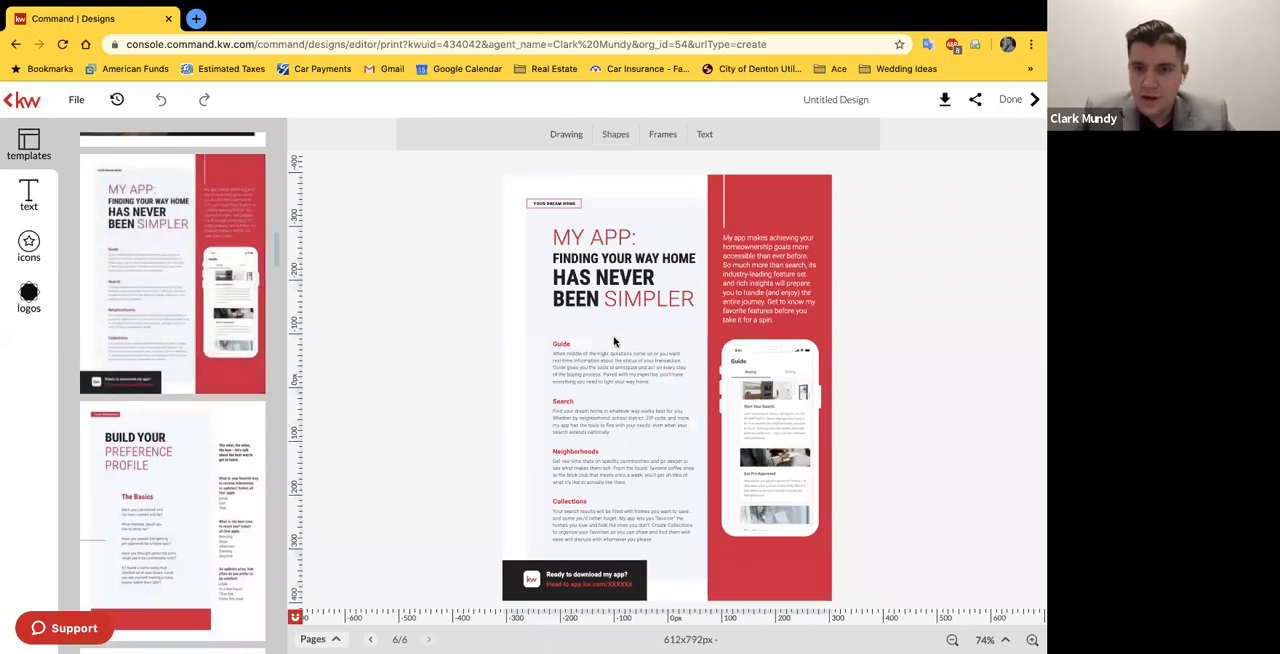
{"action": "left_click", "coordinate": [600, 582]}
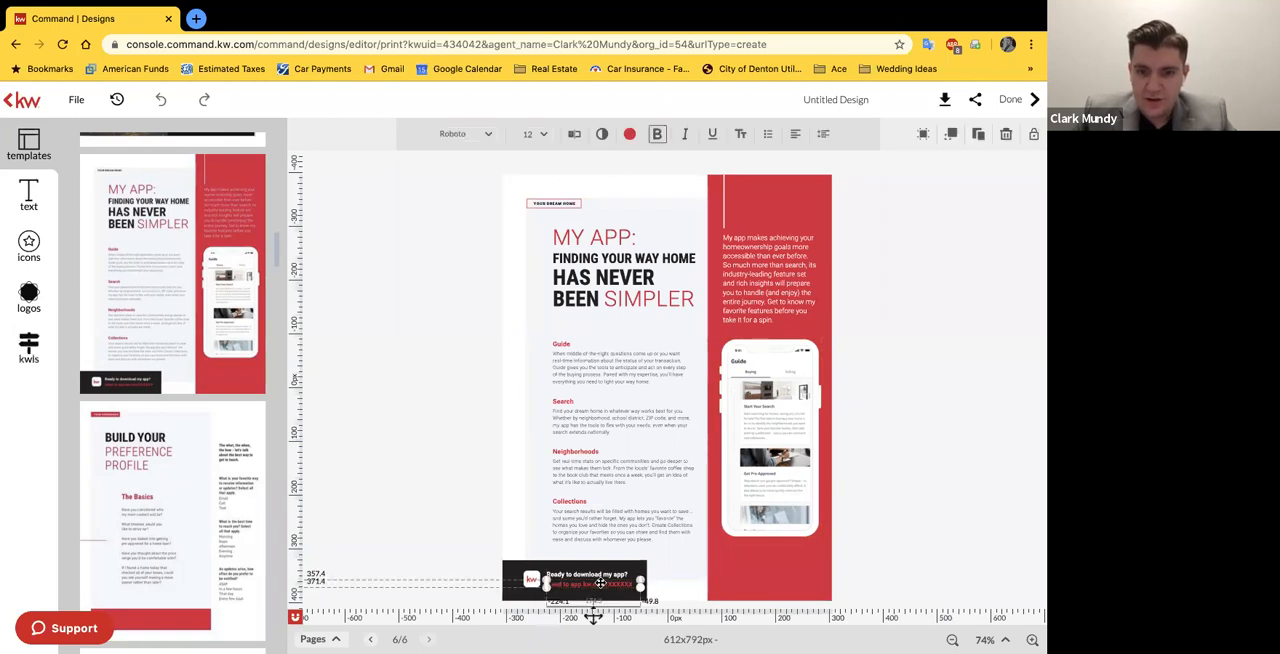
{"action": "left_click", "coordinate": [1004, 640]}
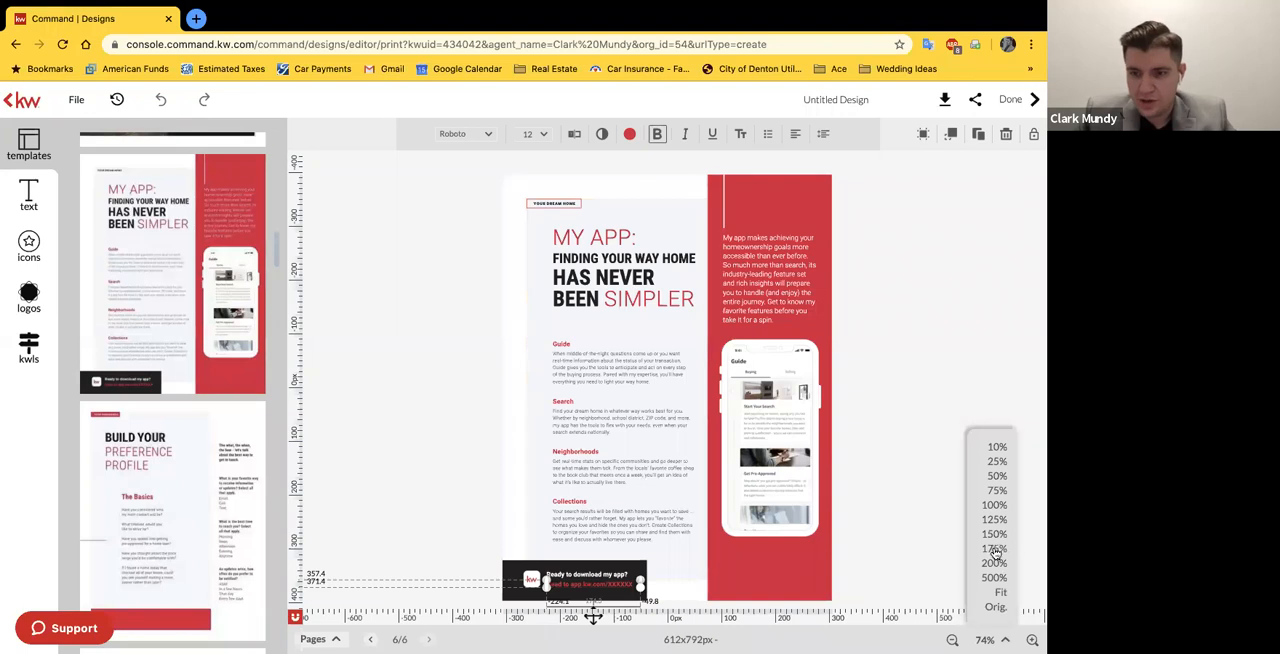
{"action": "left_click", "coordinate": [1004, 578]}
{"action": "scroll", "coordinate": [820, 528], "scroll_direction": "down", "scroll_amount": 10}
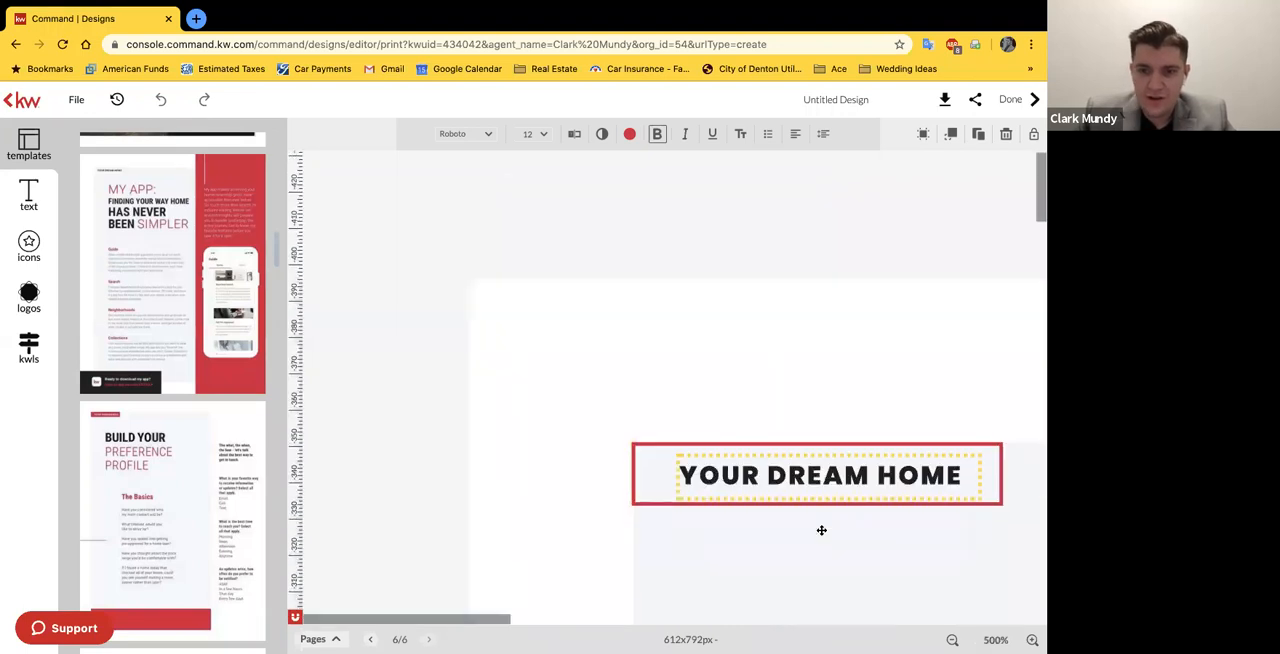
{"action": "scroll", "coordinate": [820, 530], "scroll_direction": "down", "scroll_amount": 15}
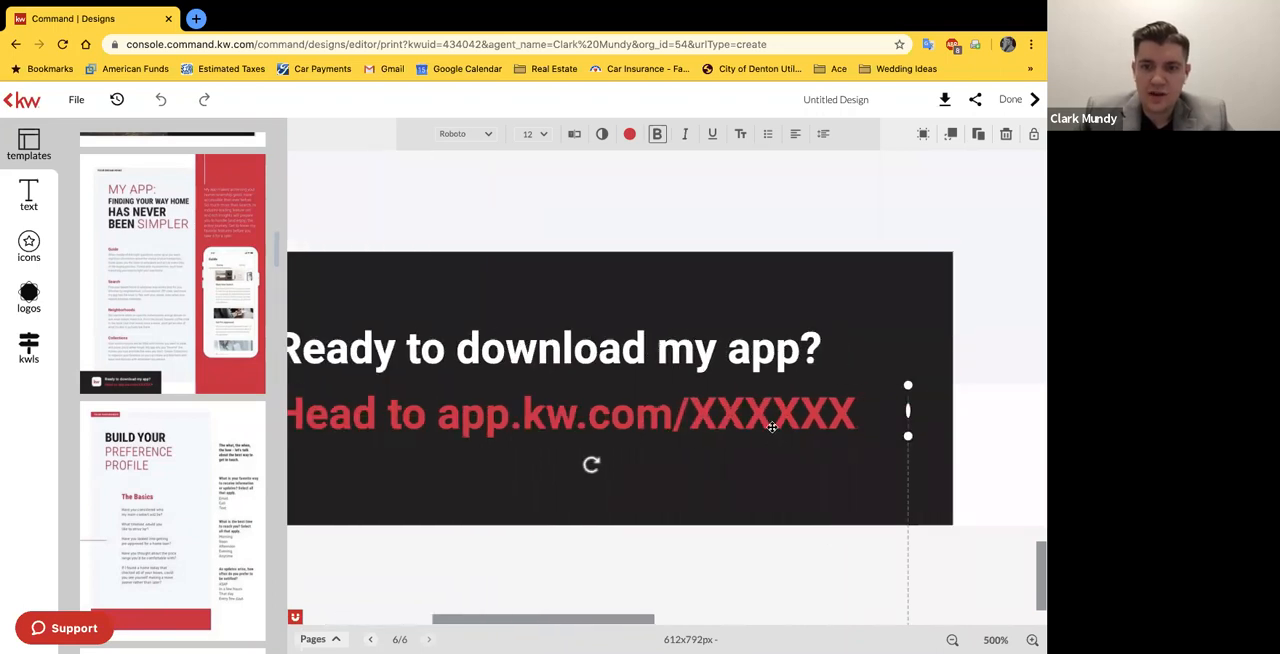
{"action": "left_click", "coordinate": [574, 134]}
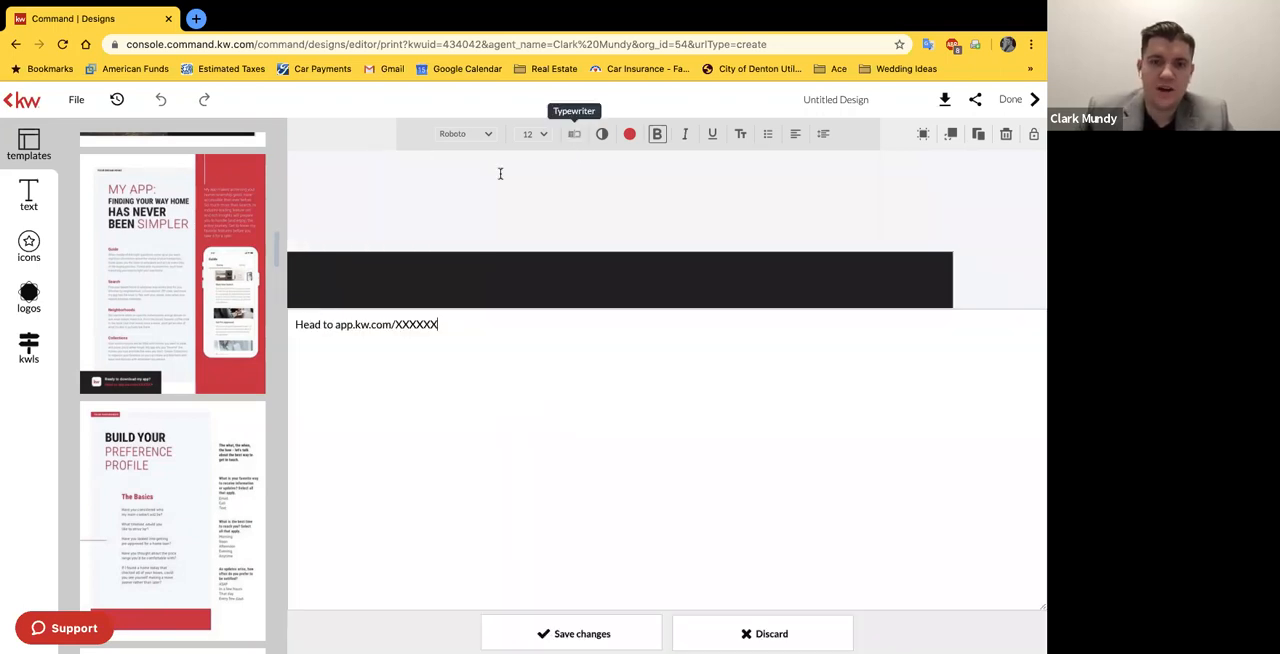
{"action": "double_click", "coordinate": [395, 134]}
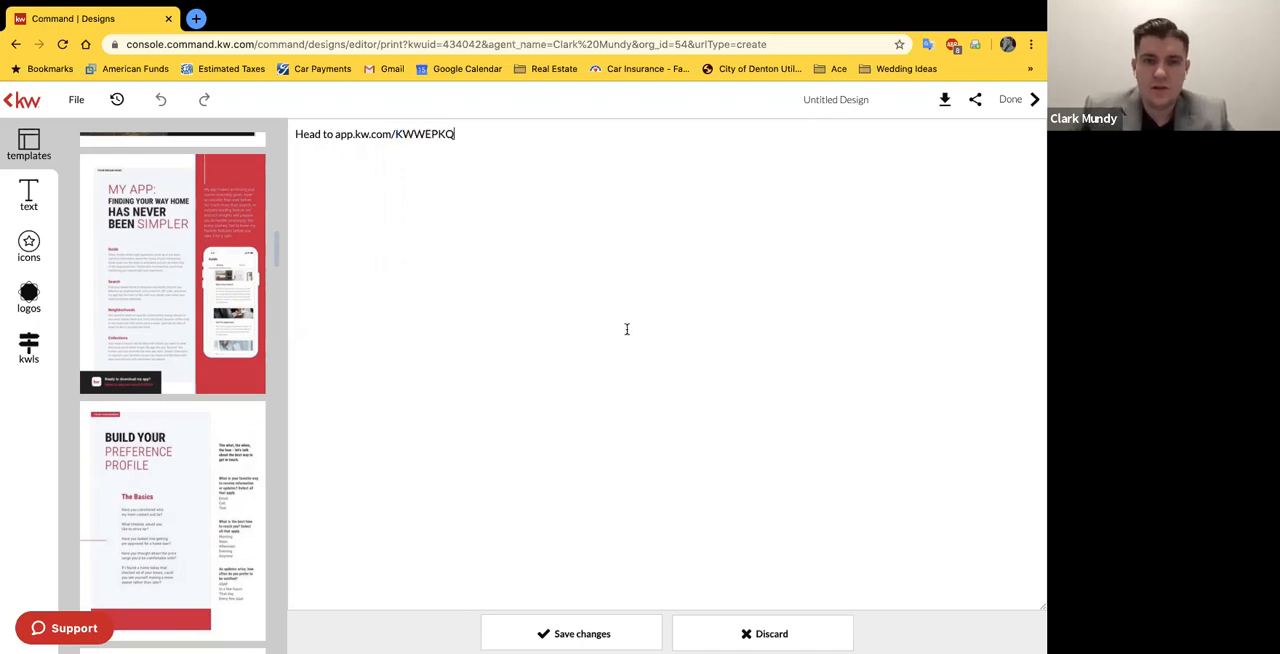
{"action": "left_click", "coordinate": [645, 623]}
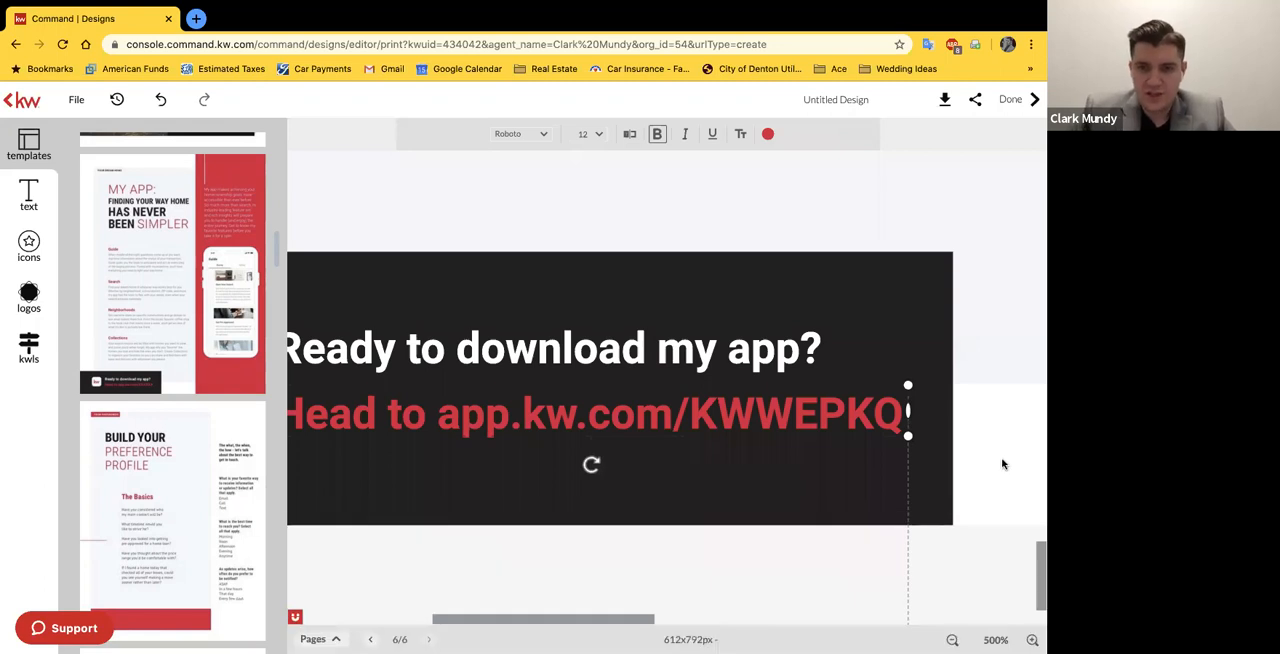
{"action": "left_click", "coordinate": [995, 640]}
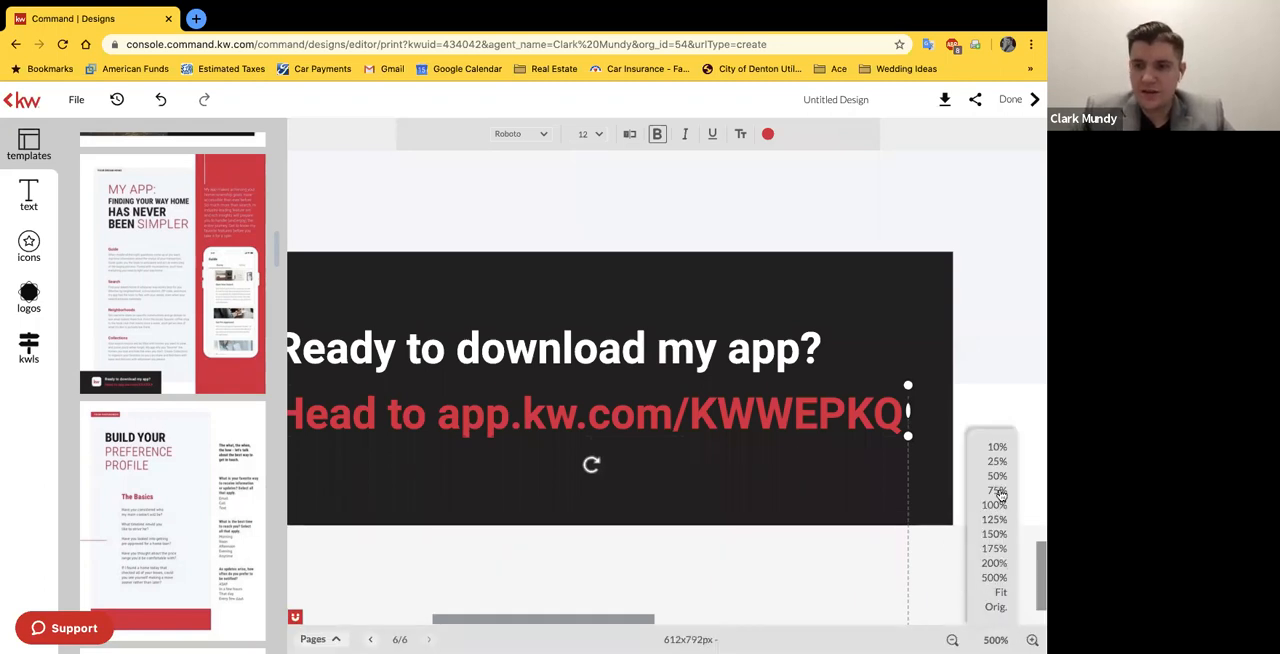
{"action": "left_click", "coordinate": [997, 490]}
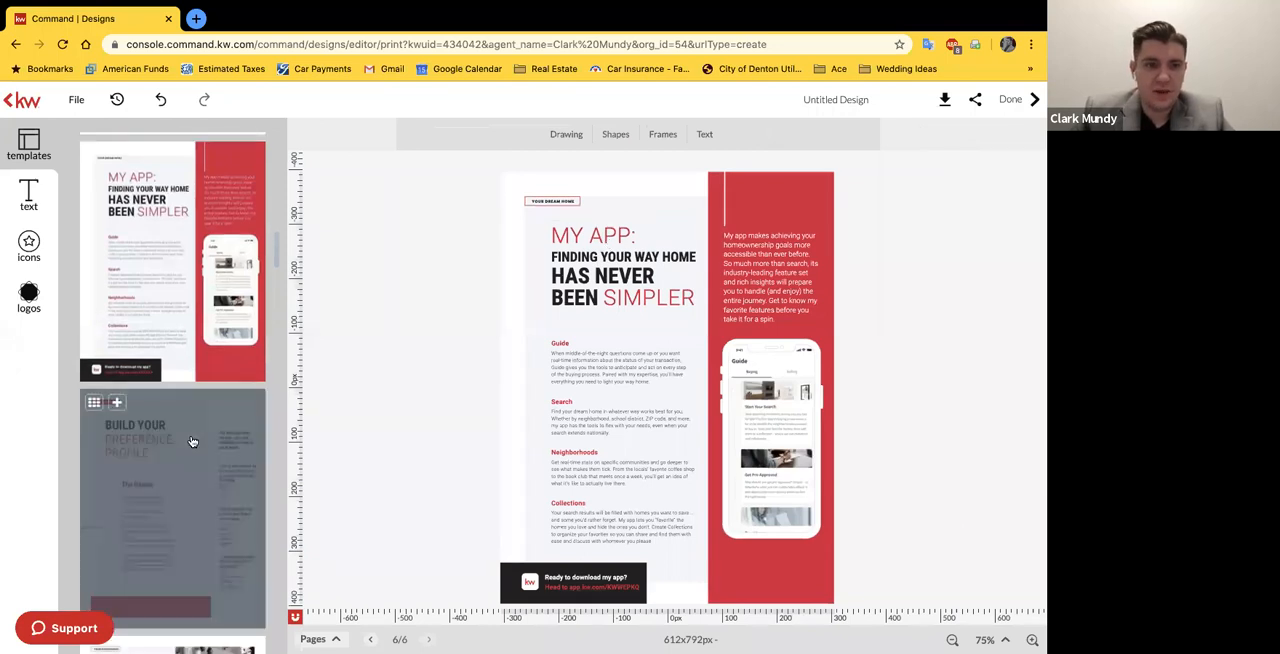
Step: Add the "Build Your Preference Profile" and "Your Home Wish List" (To Begin) template pages to the guide after "My App"
{"action": "scroll", "coordinate": [185, 420], "scroll_direction": "down", "scroll_amount": 1}
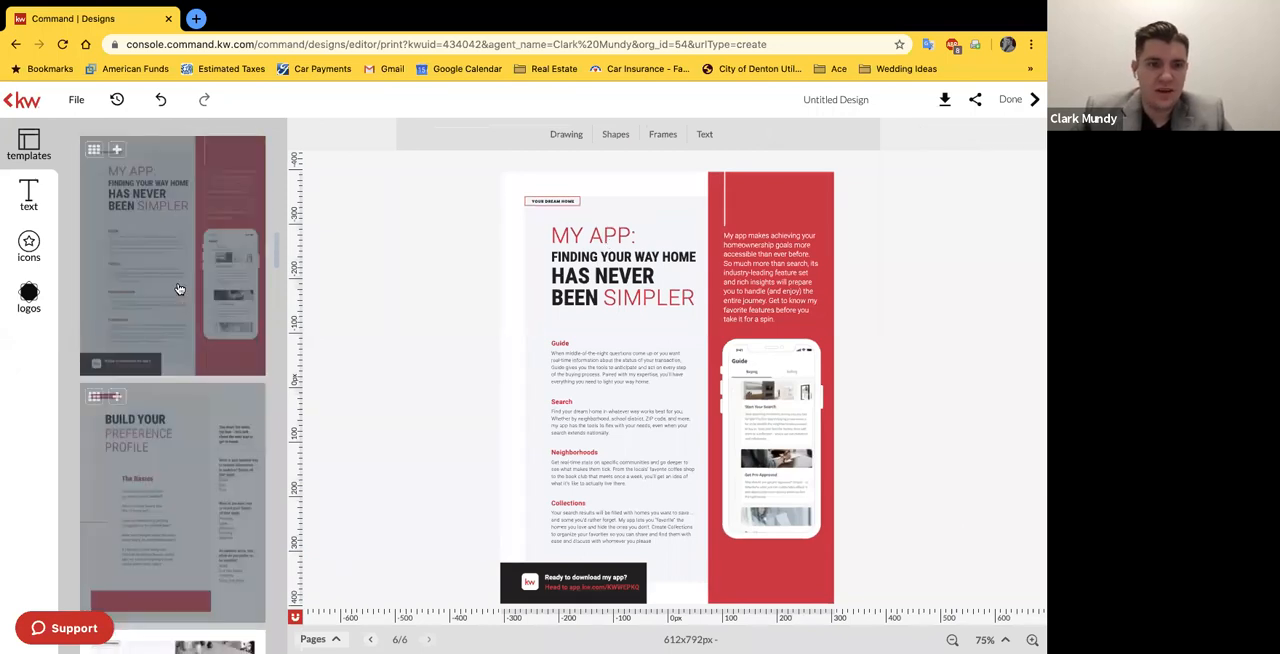
{"action": "left_click", "coordinate": [182, 426]}
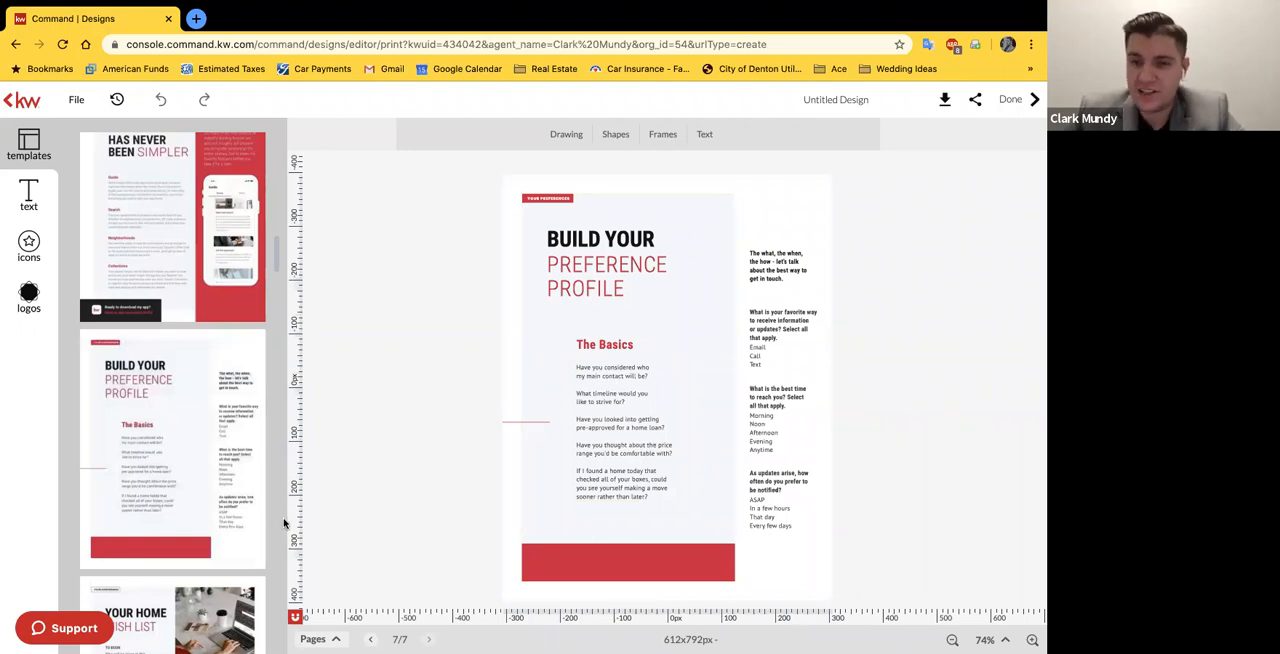
{"action": "mouse_move", "coordinate": [214, 515]}
{"action": "scroll", "coordinate": [214, 515], "scroll_direction": "down", "scroll_amount": 1}
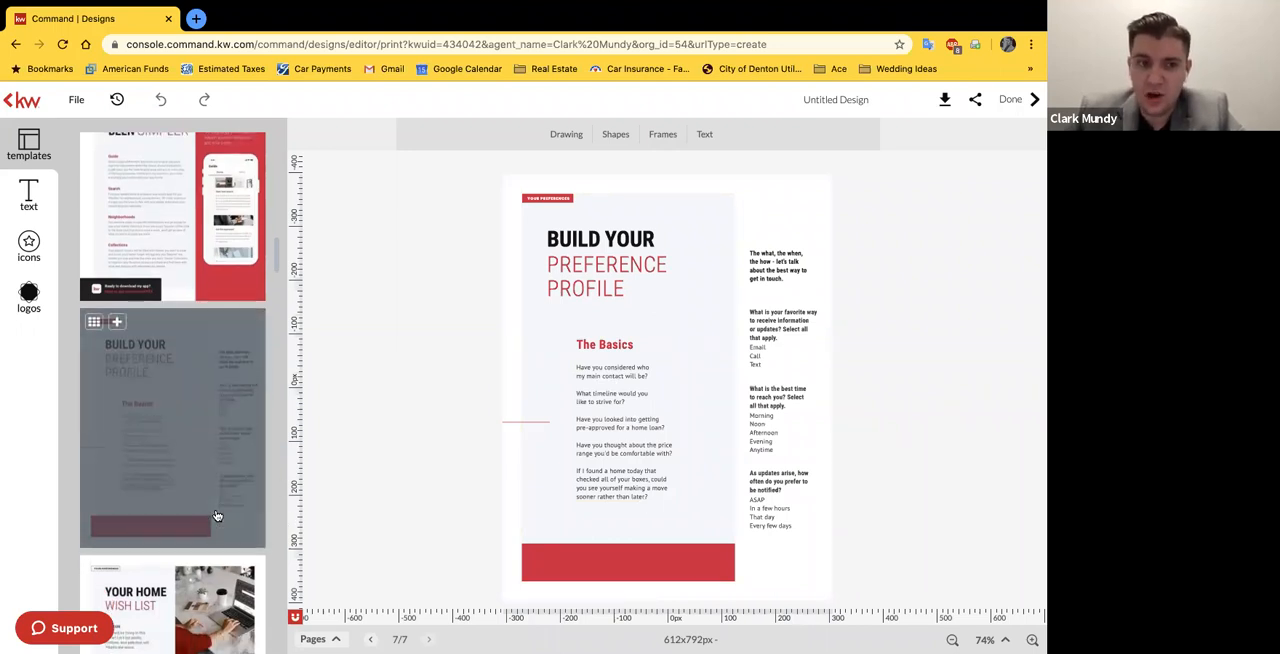
{"action": "scroll", "coordinate": [154, 466], "scroll_direction": "down", "scroll_amount": 3}
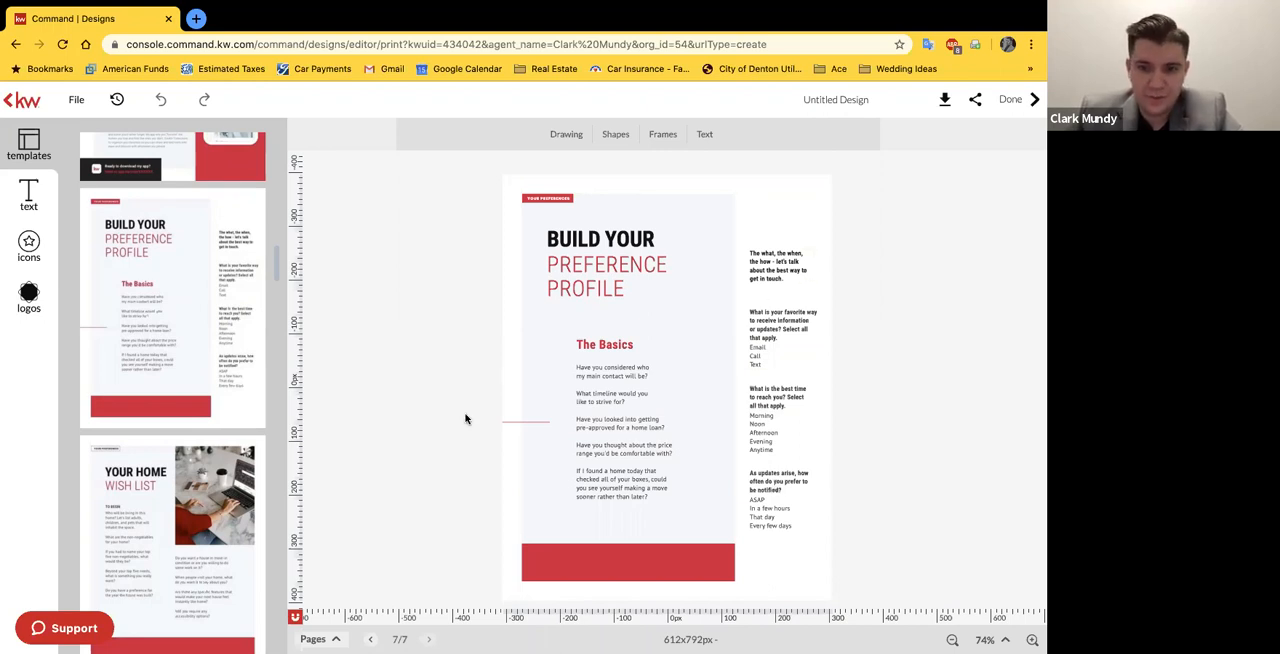
{"action": "scroll", "coordinate": [190, 400], "scroll_direction": "down", "scroll_amount": 1}
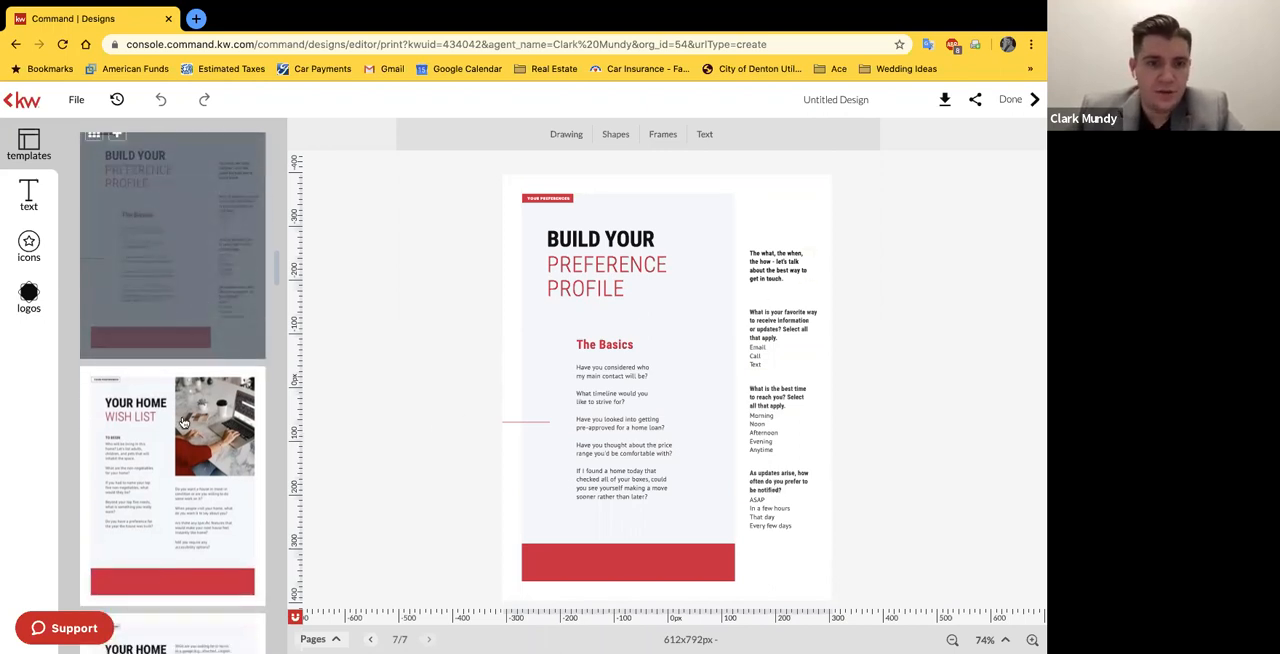
{"action": "left_click", "coordinate": [182, 442]}
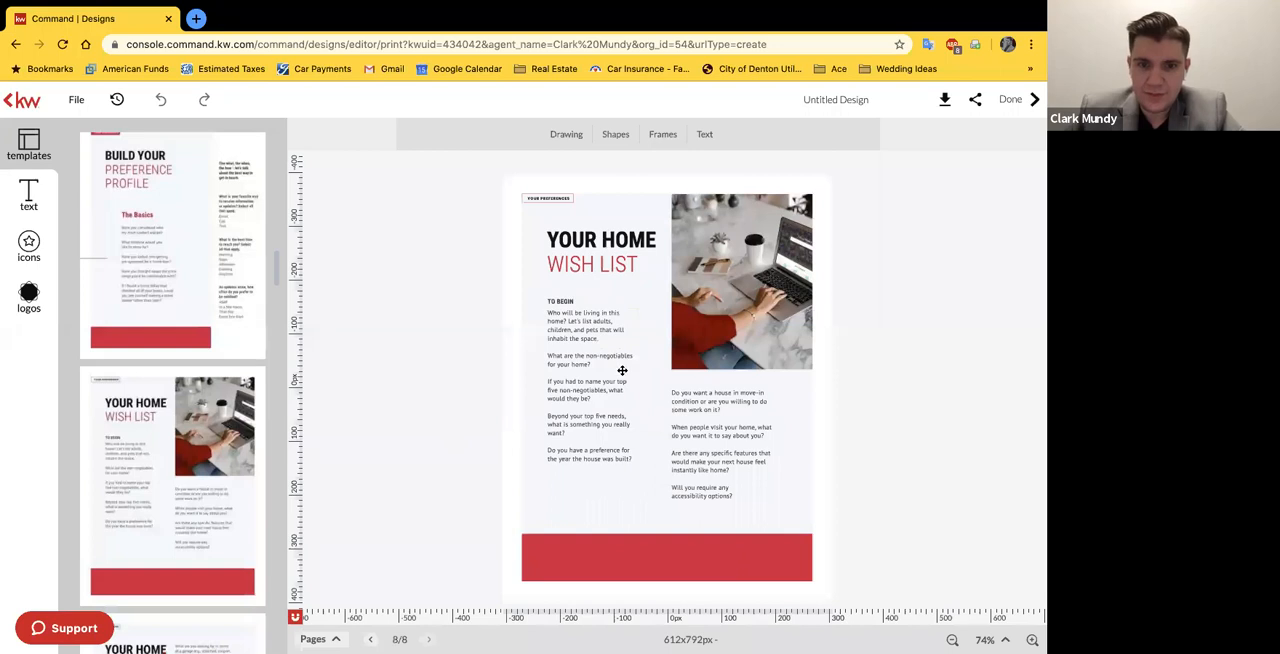
Step: Add the Exterior, Interior and Living Room/Family Room "Your Home Wish List" template pages to the guide
{"action": "scroll", "coordinate": [137, 380], "scroll_direction": "down", "scroll_amount": 5}
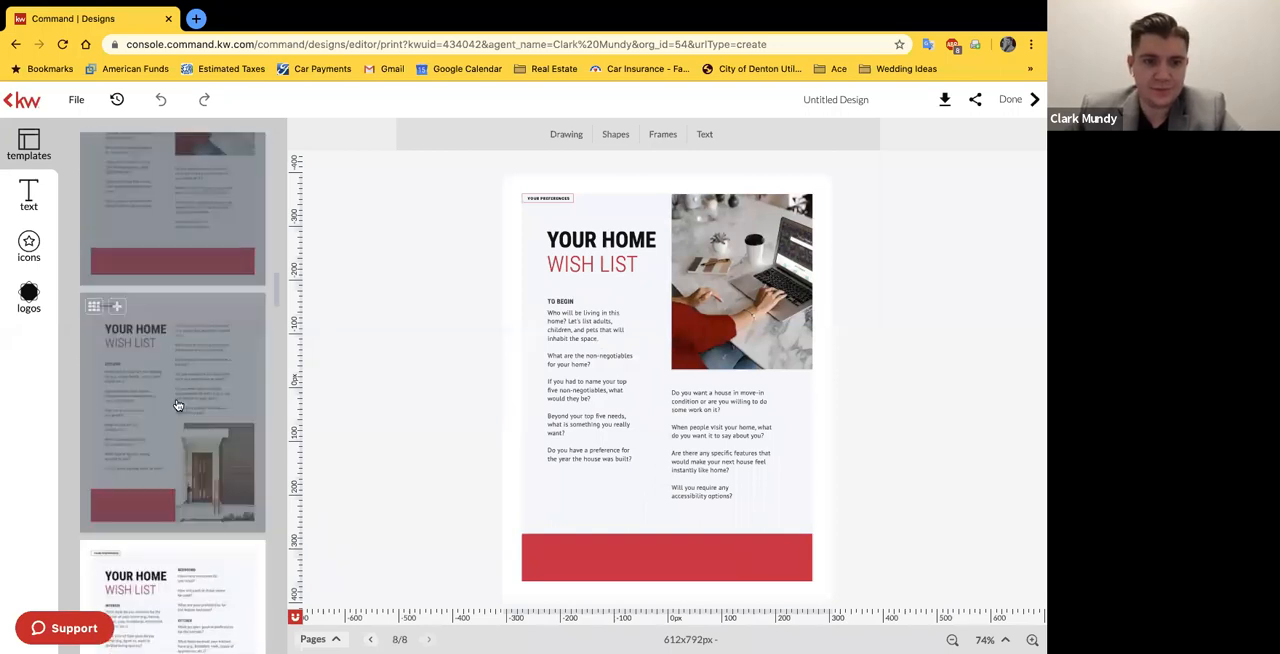
{"action": "left_click", "coordinate": [177, 404]}
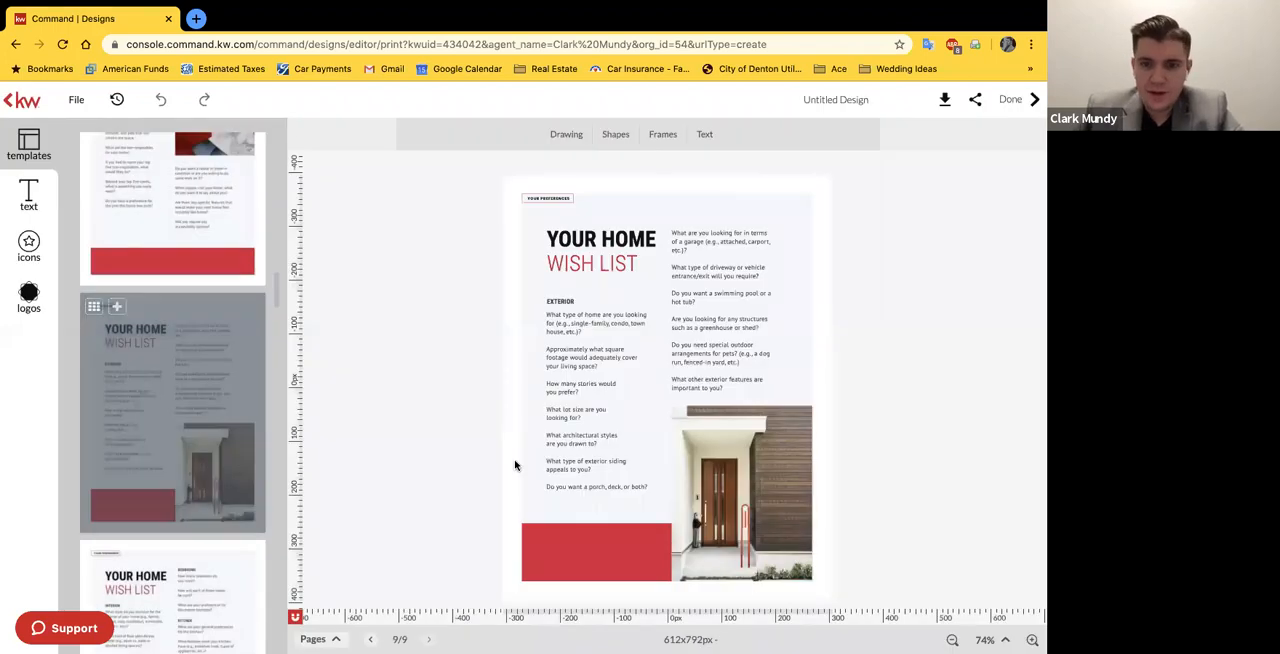
{"action": "scroll", "coordinate": [206, 437], "scroll_direction": "down", "scroll_amount": 3}
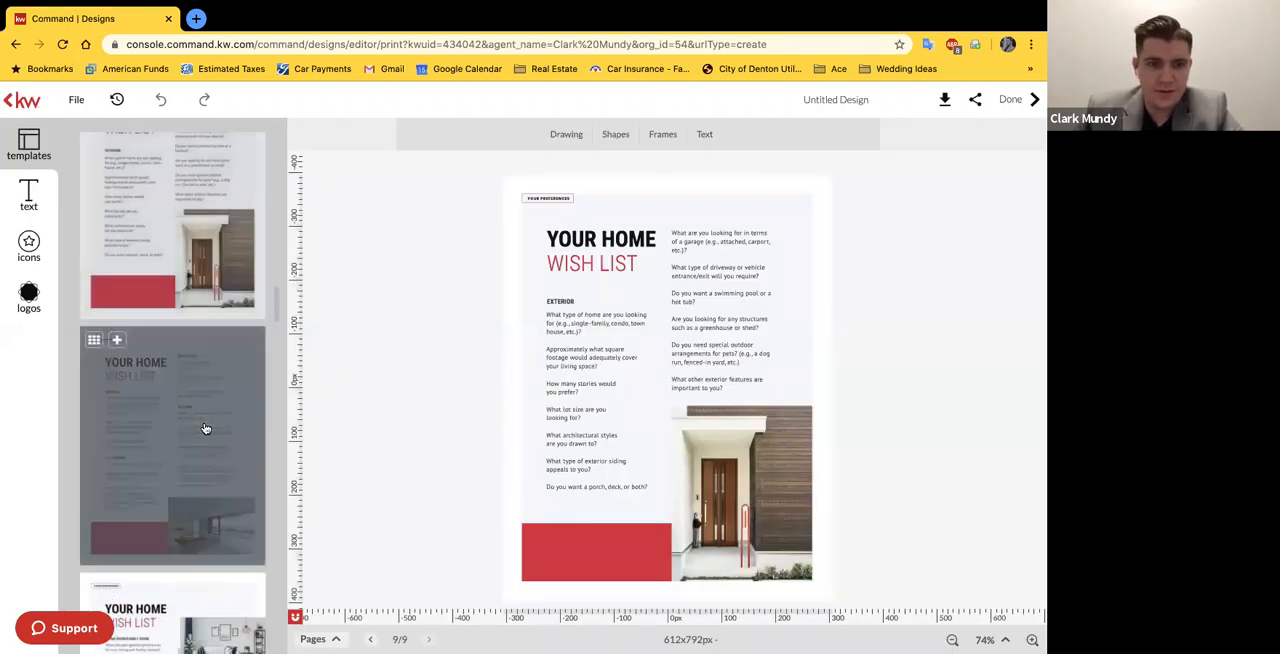
{"action": "left_click", "coordinate": [205, 429]}
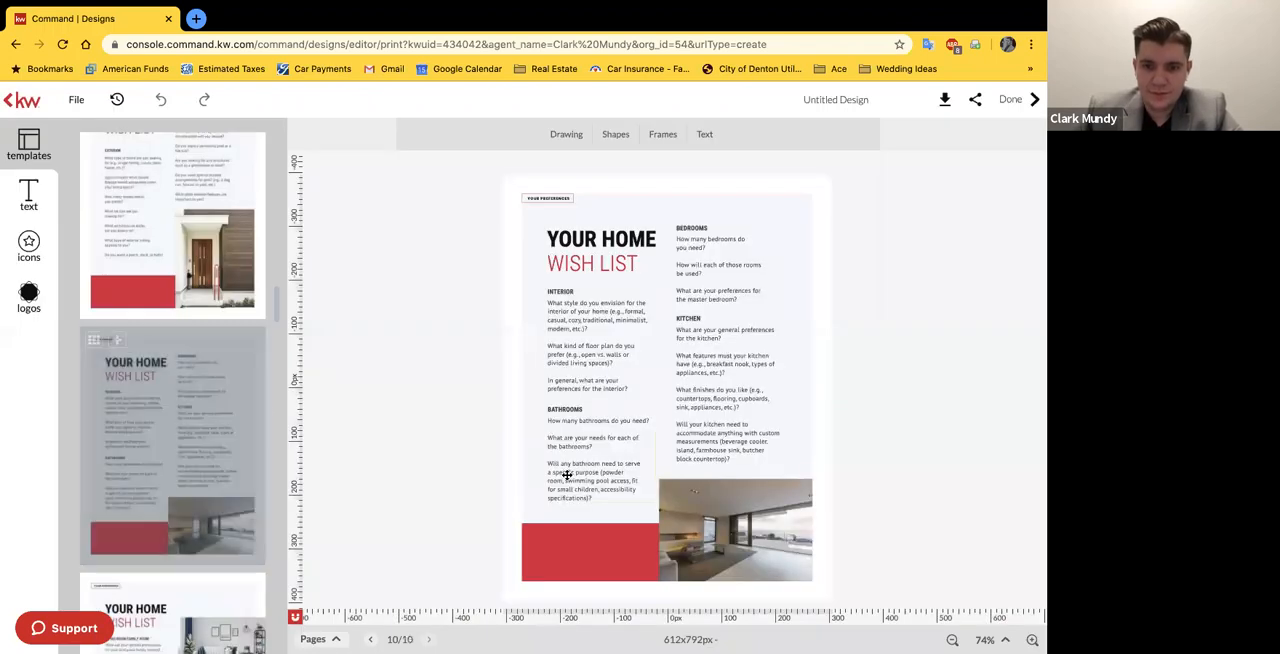
{"action": "scroll", "coordinate": [240, 480], "scroll_direction": "down", "scroll_amount": 1}
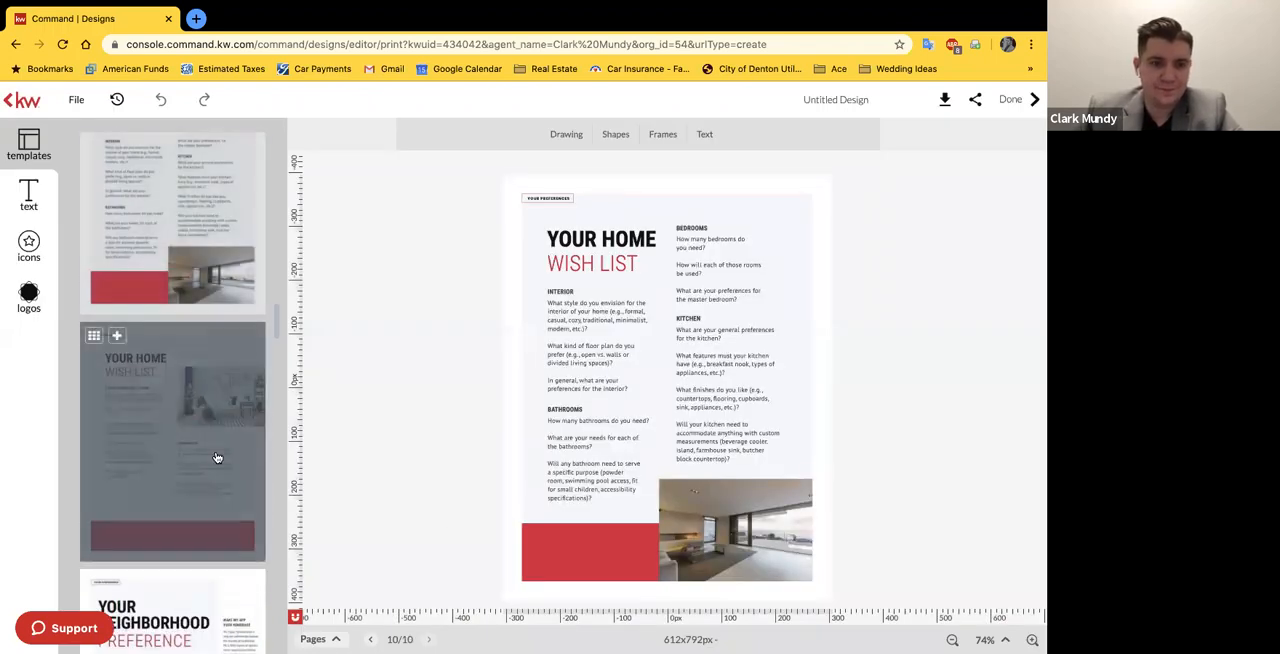
{"action": "left_click", "coordinate": [217, 457]}
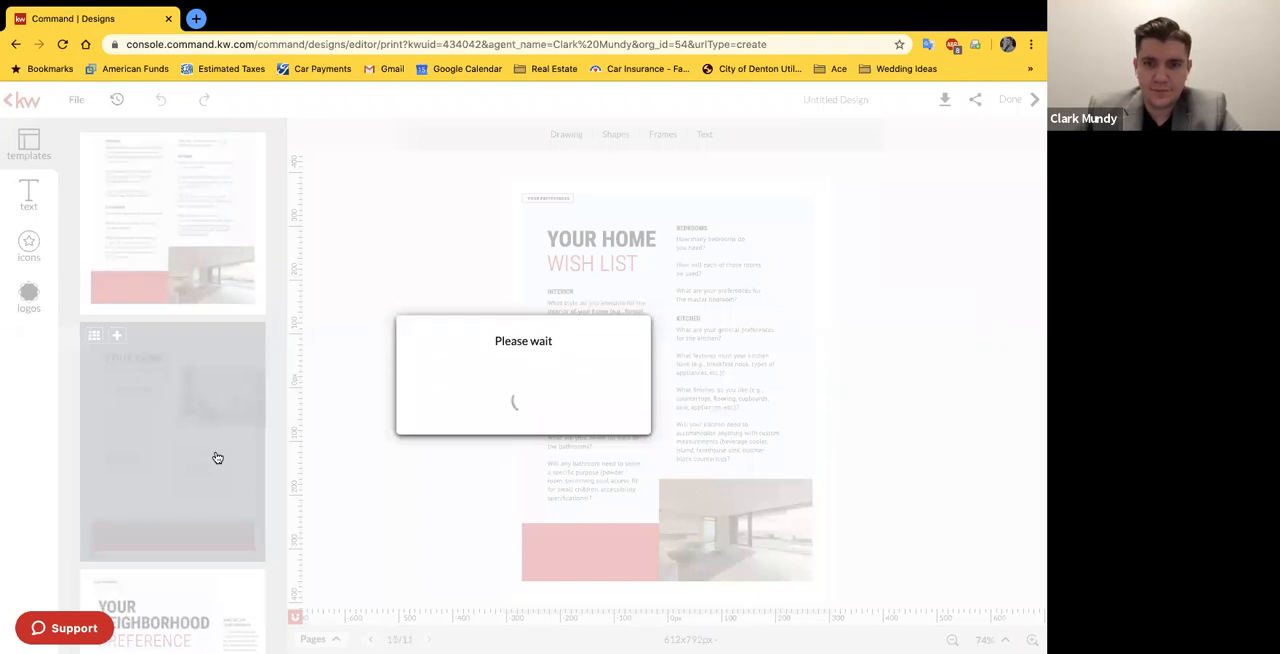
{"action": "scroll", "coordinate": [214, 457], "scroll_direction": "down", "scroll_amount": 1}
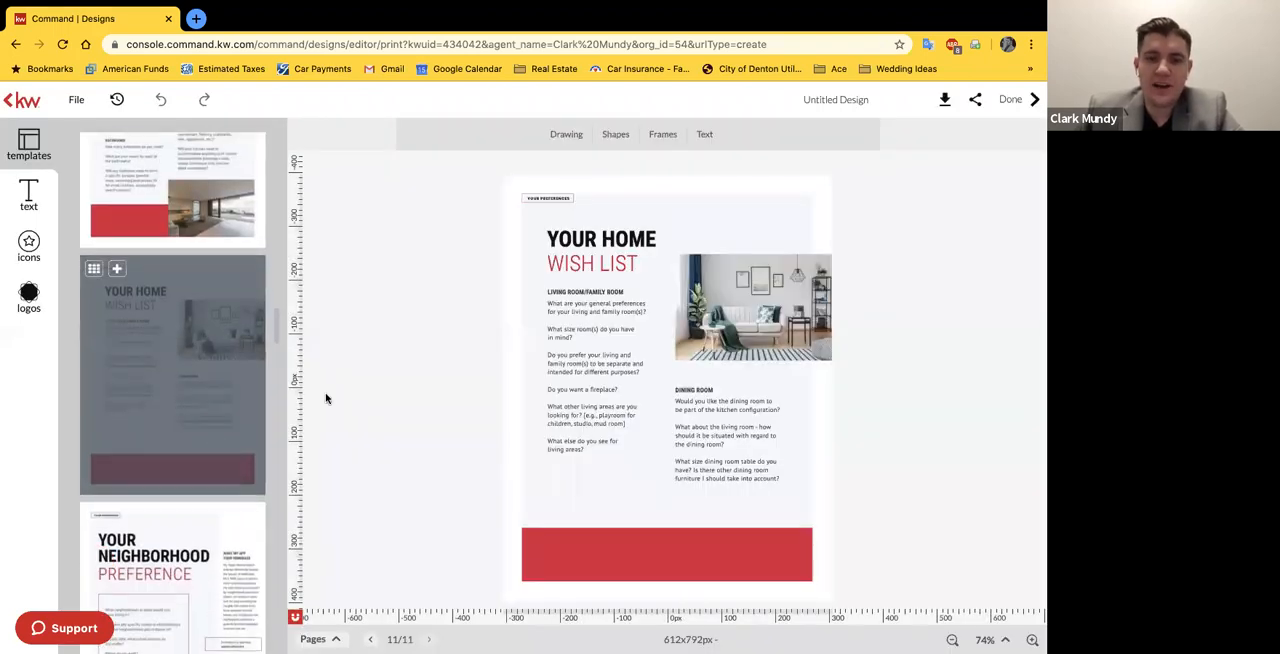
{"action": "scroll", "coordinate": [130, 338], "scroll_direction": "up", "scroll_amount": 5}
{"action": "scroll", "coordinate": [131, 340], "scroll_direction": "down", "scroll_amount": 2}
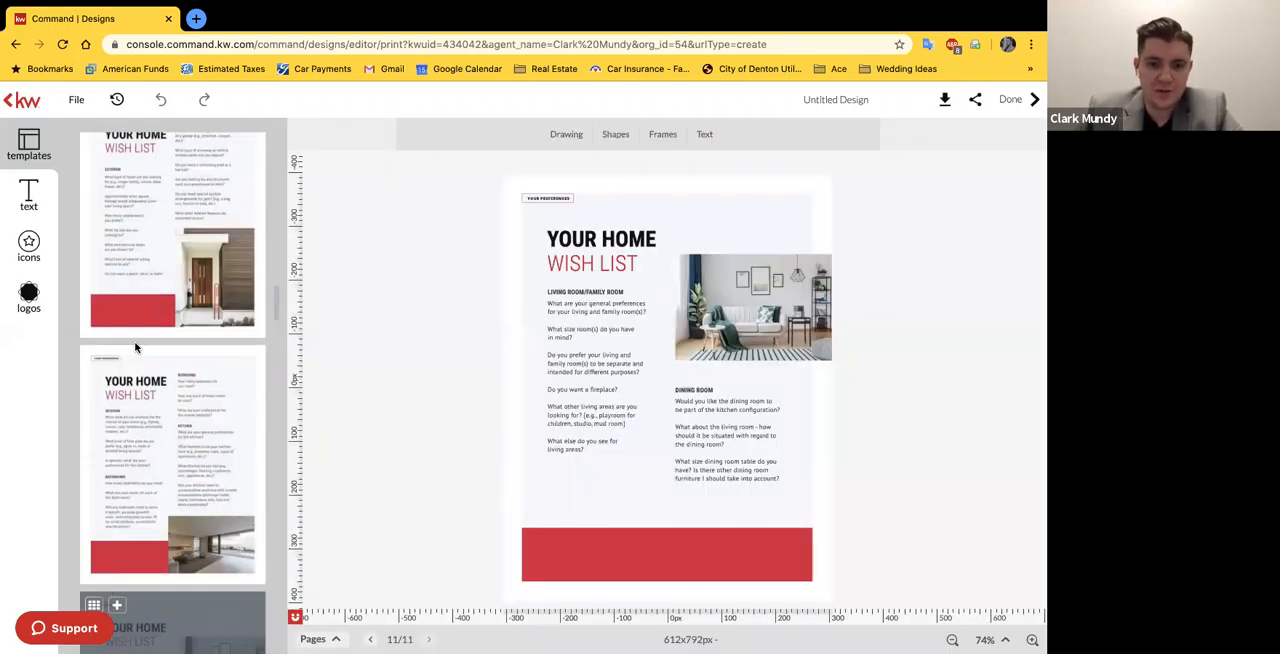
{"action": "scroll", "coordinate": [142, 423], "scroll_direction": "down", "scroll_amount": 1}
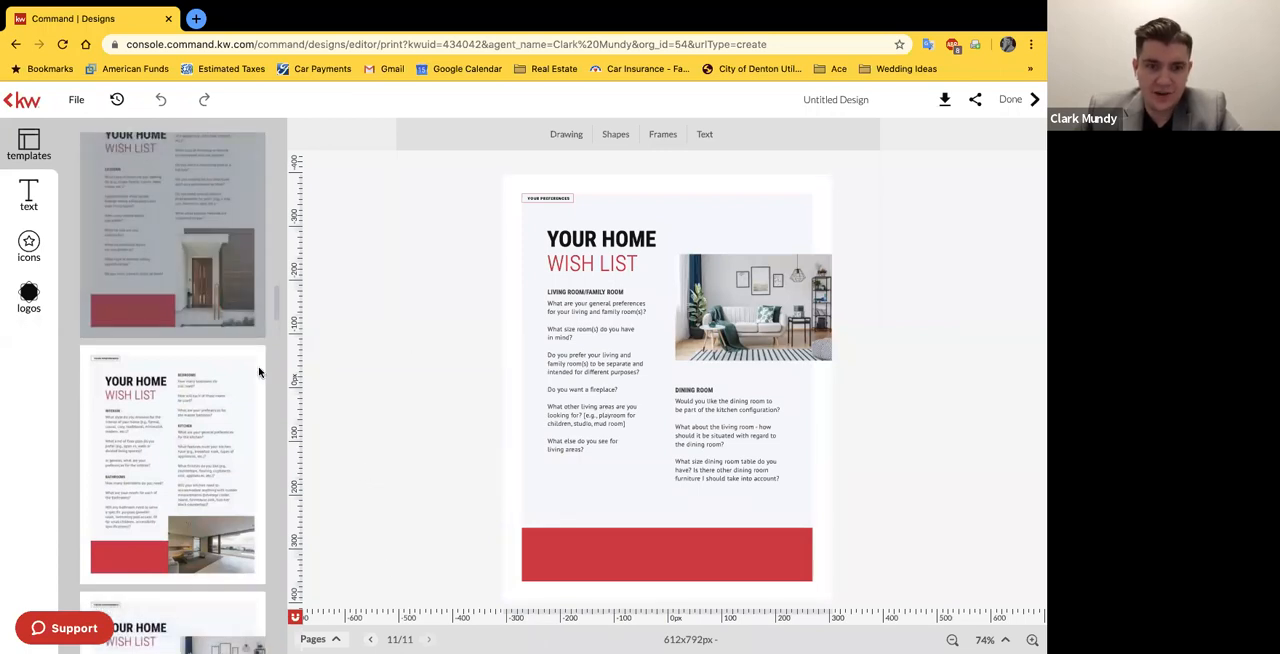
{"action": "scroll", "coordinate": [142, 423], "scroll_direction": "down", "scroll_amount": 4}
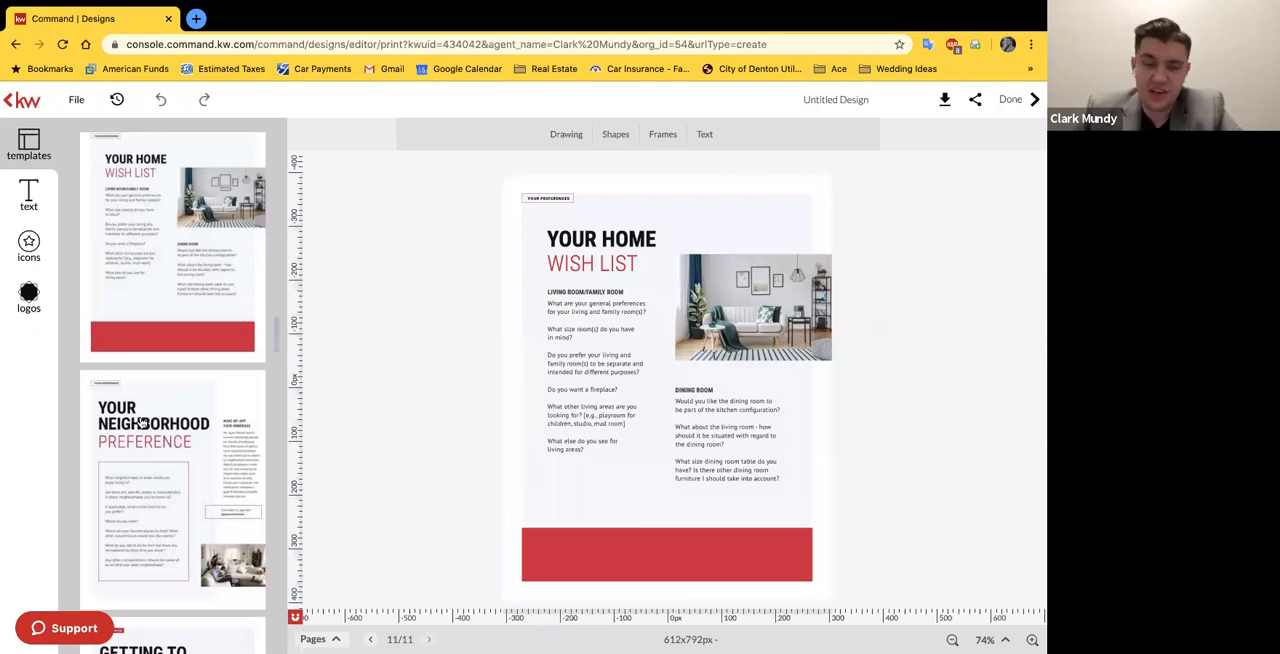
{"action": "scroll", "coordinate": [171, 266], "scroll_direction": "up", "scroll_amount": 3}
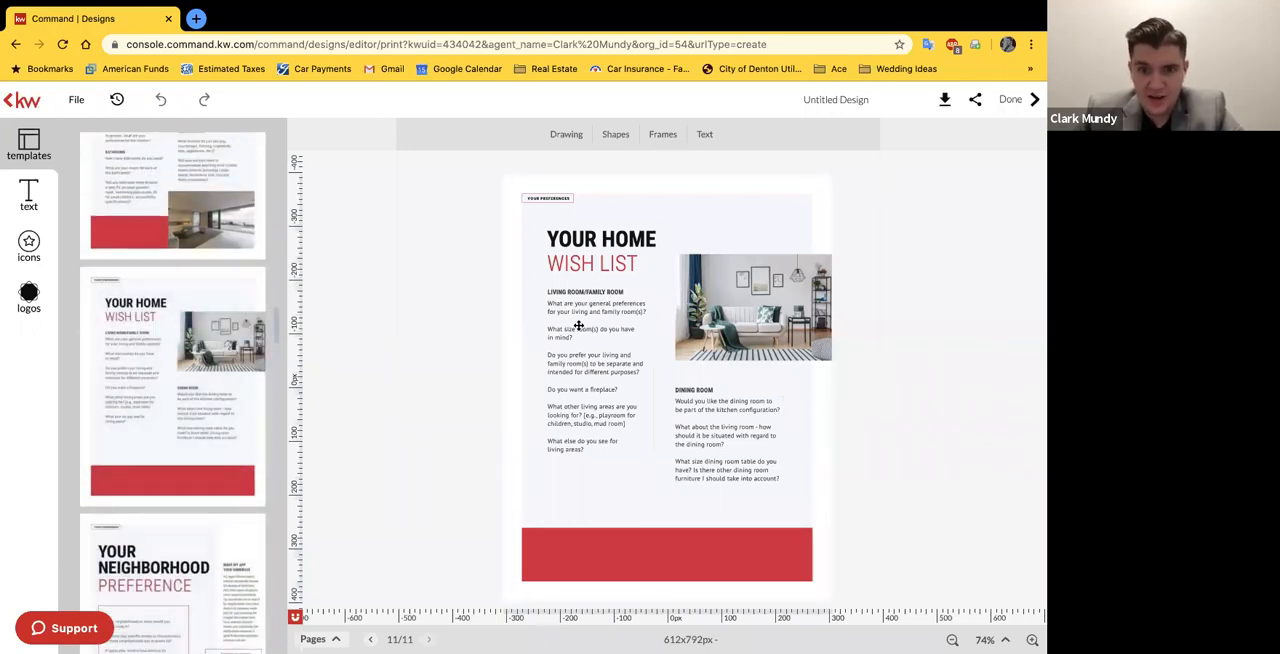
{"action": "left_click", "coordinate": [593, 292]}
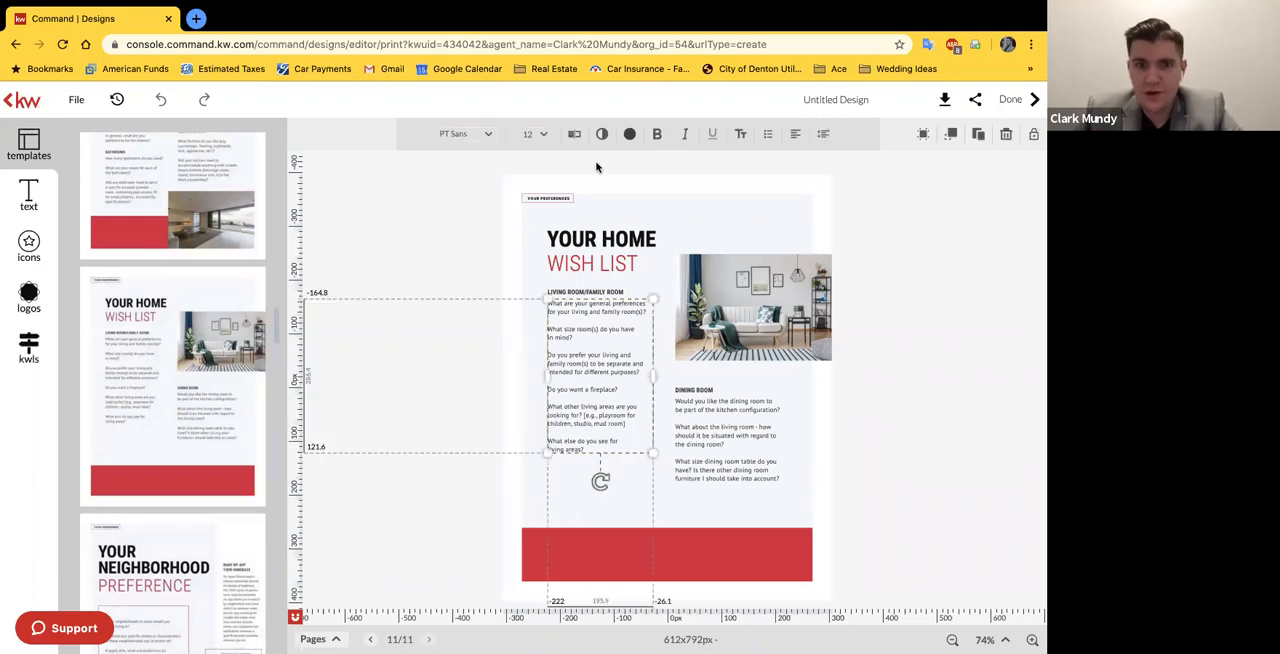
{"action": "left_click", "coordinate": [574, 134]}
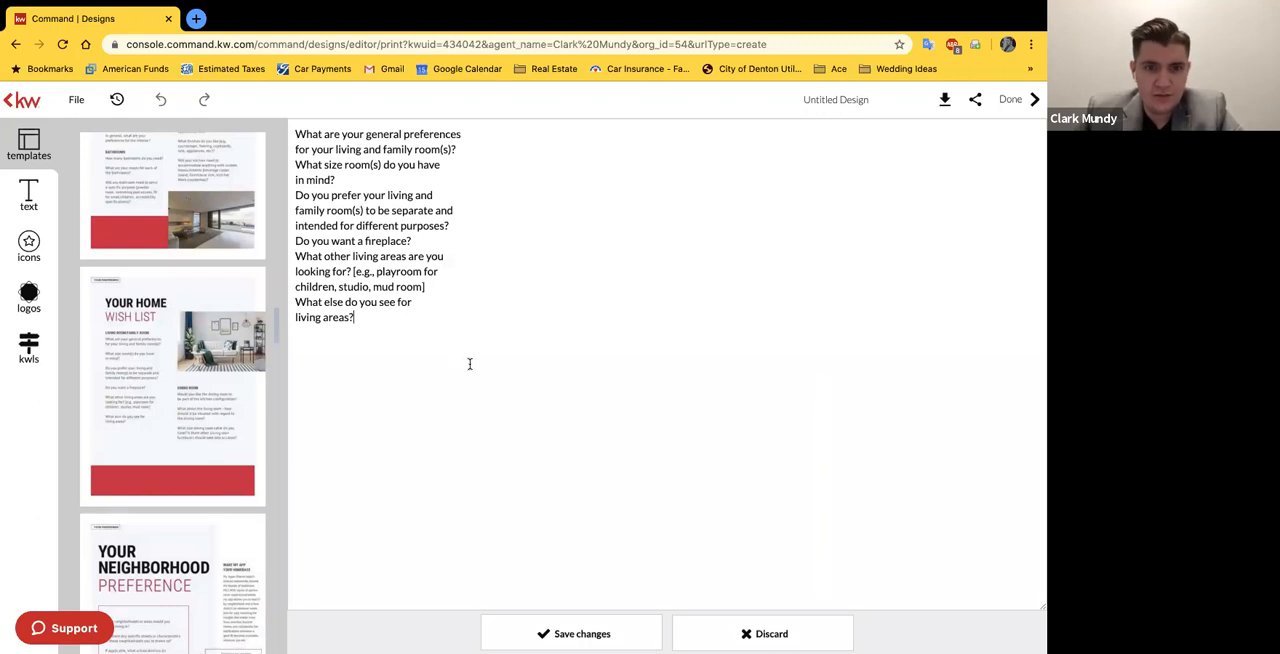
{"action": "left_click", "coordinate": [761, 636]}
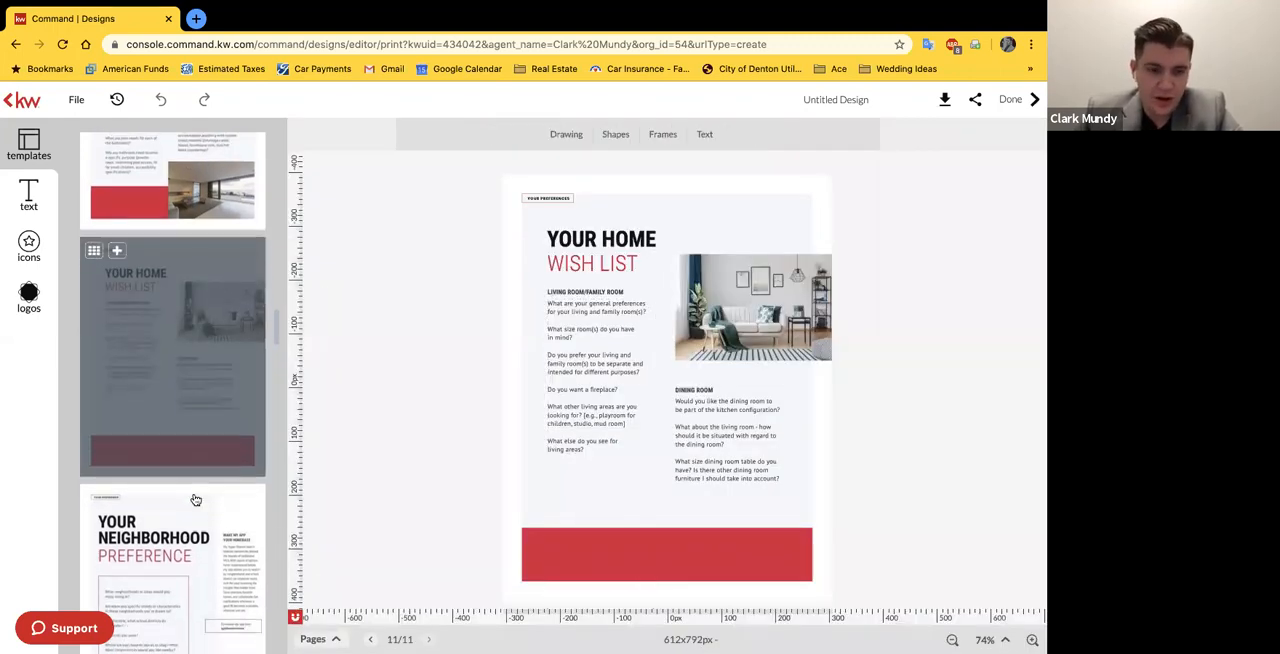
Step: Add the "Your Neighborhood Preference" template page to the guide after the wish list pages
{"action": "scroll", "coordinate": [190, 490], "scroll_direction": "down", "scroll_amount": 2}
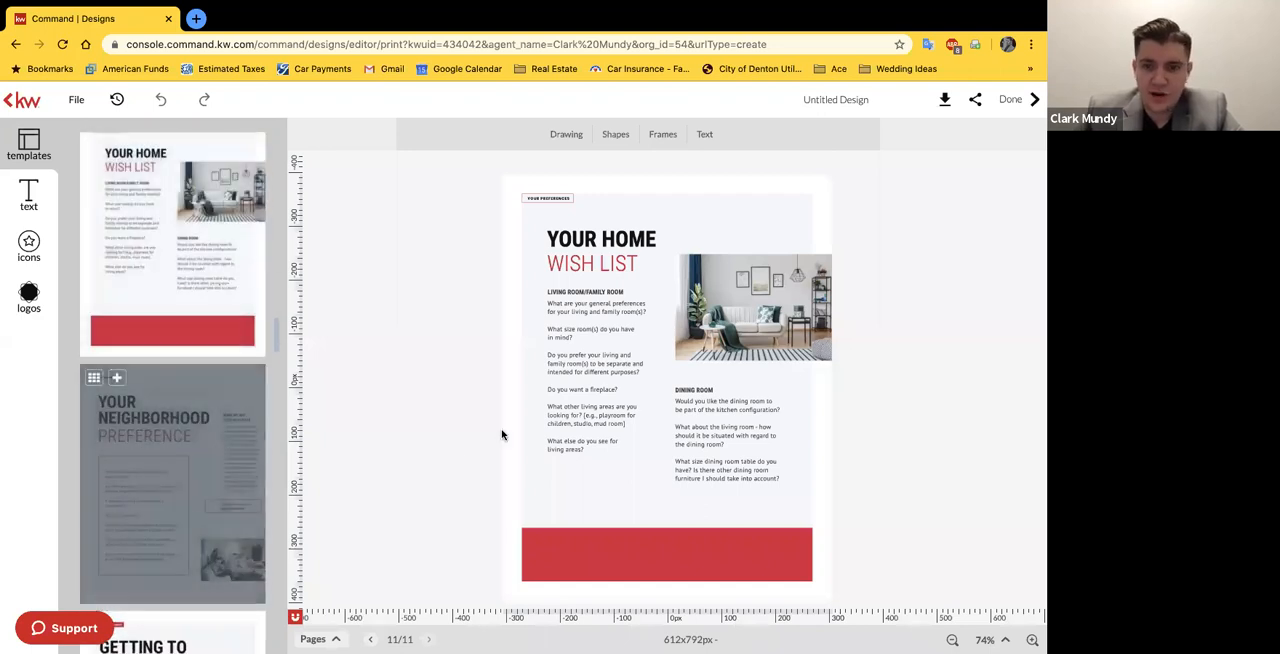
{"action": "left_click", "coordinate": [203, 481]}
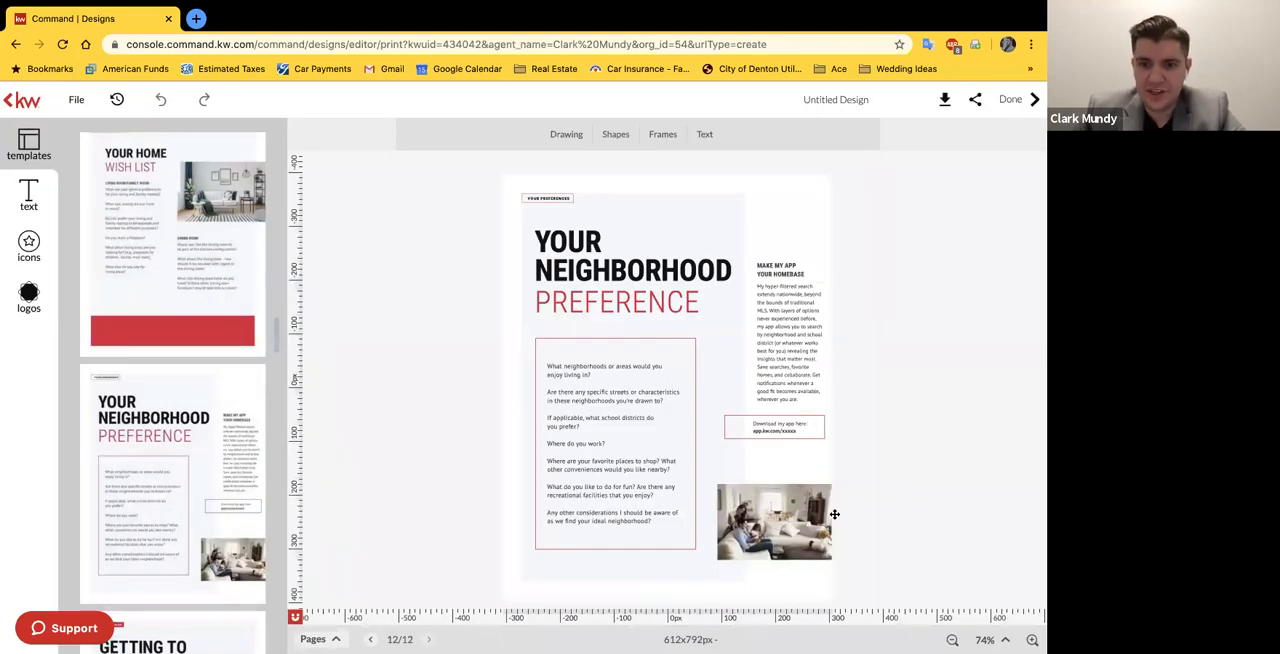
{"action": "left_click", "coordinate": [794, 429]}
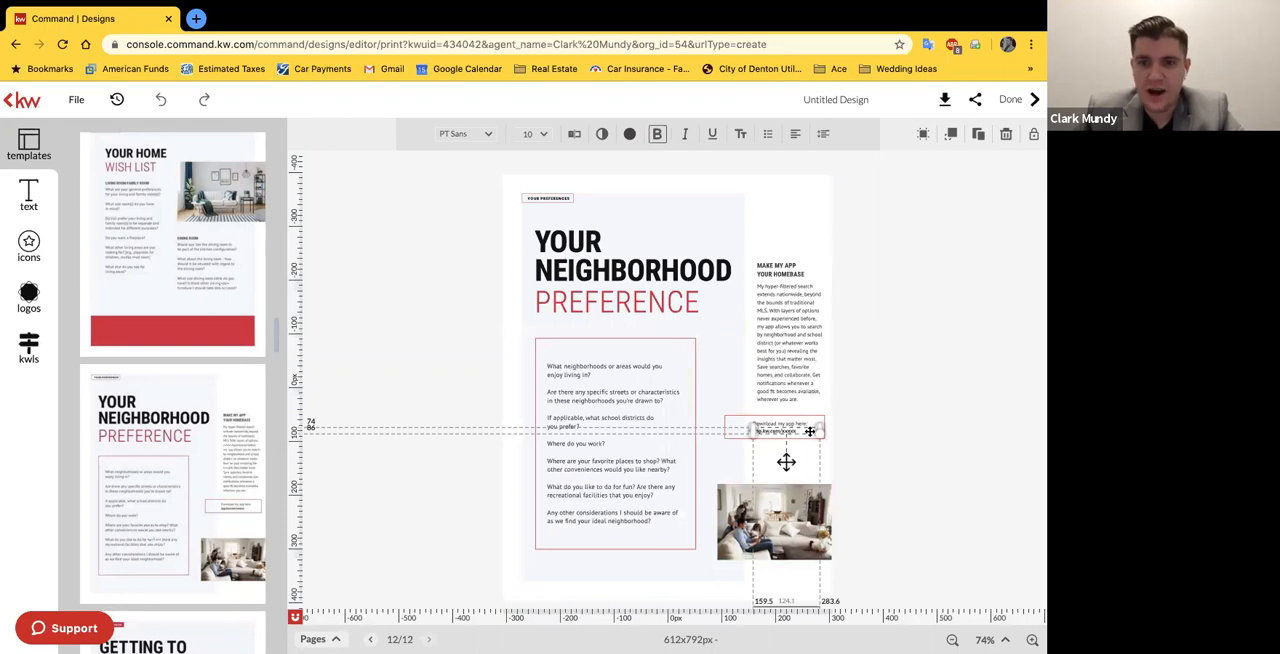
{"action": "left_click", "coordinate": [890, 443]}
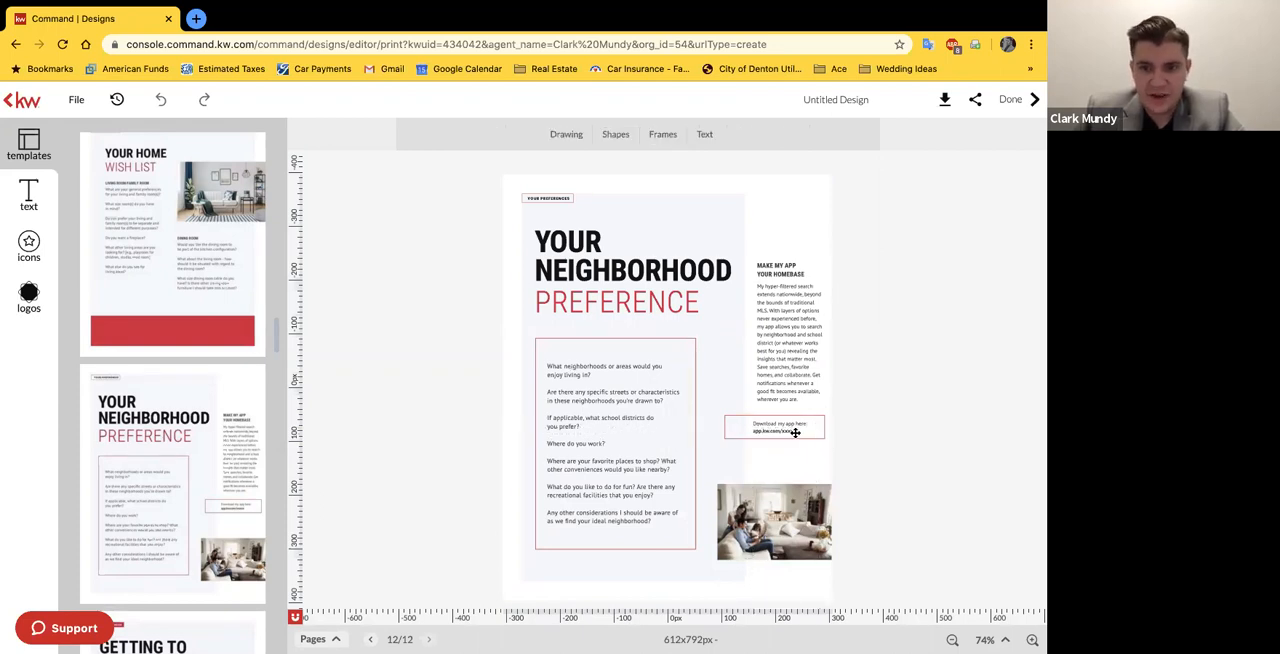
{"action": "left_click", "coordinate": [791, 429]}
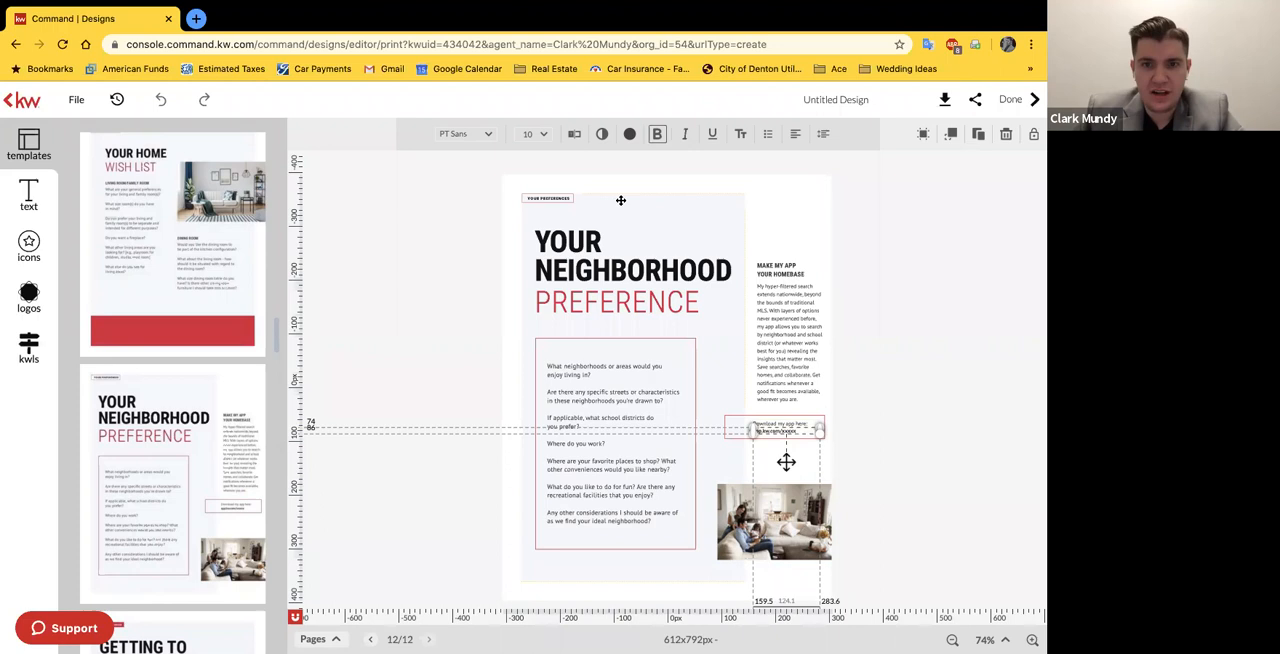
{"action": "left_click", "coordinate": [572, 134]}
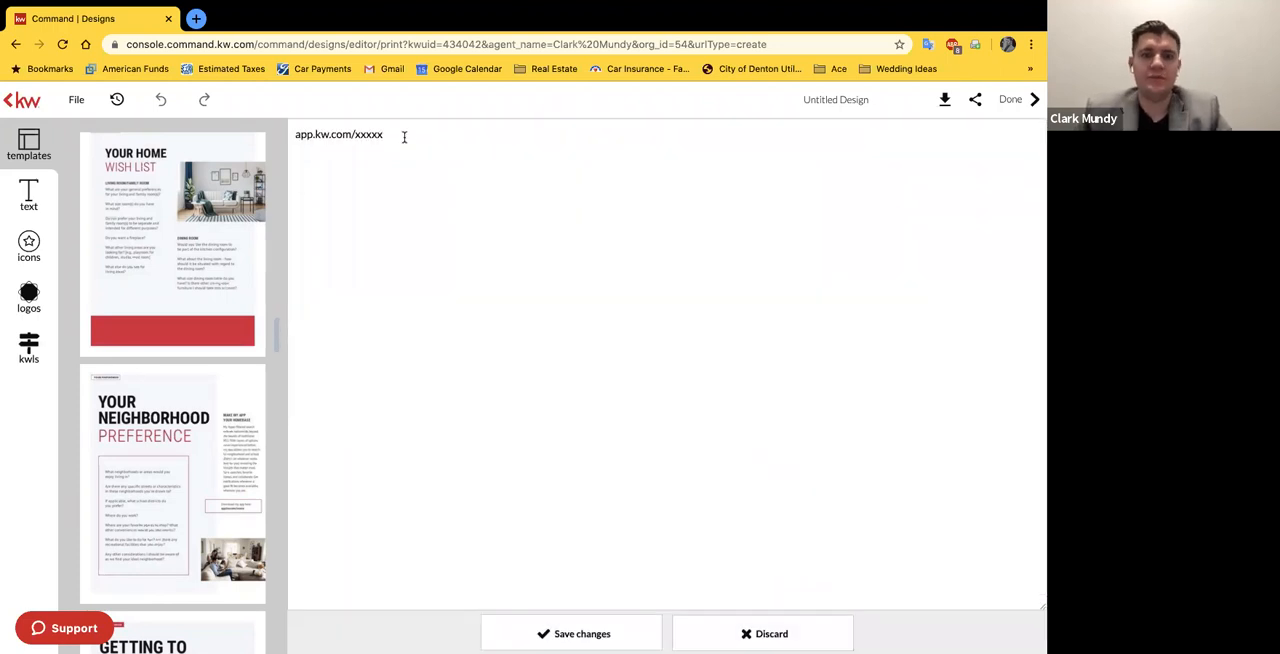
{"action": "double_click", "coordinate": [356, 135]}
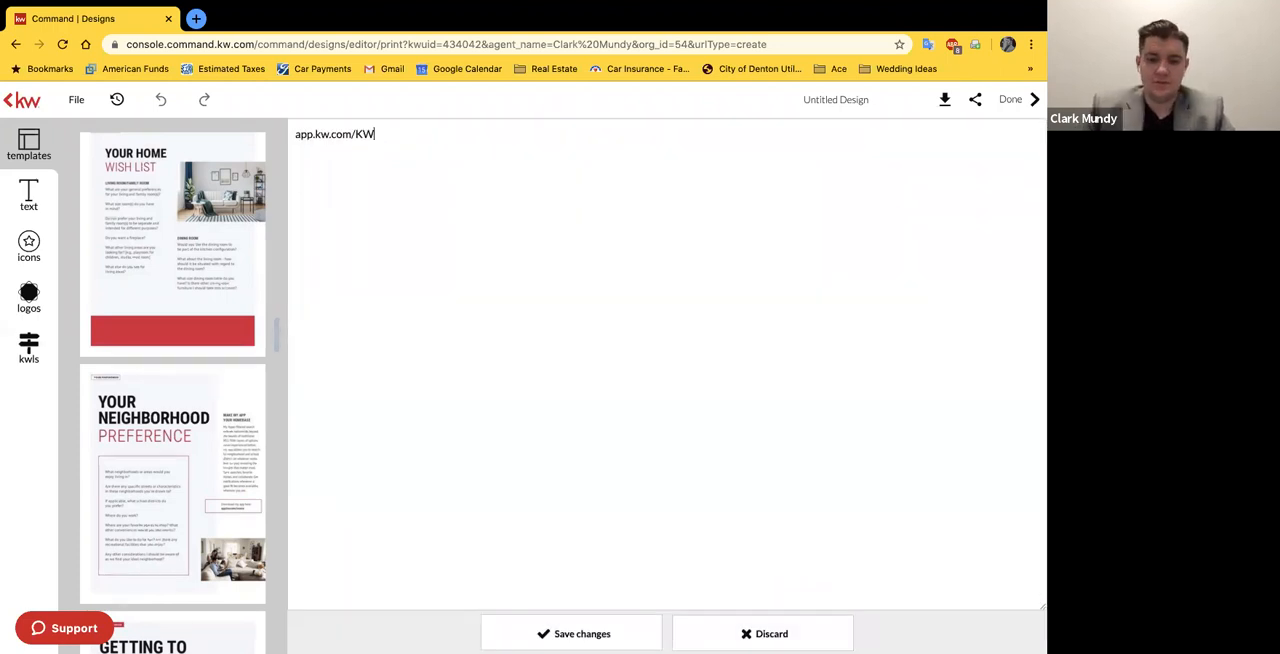
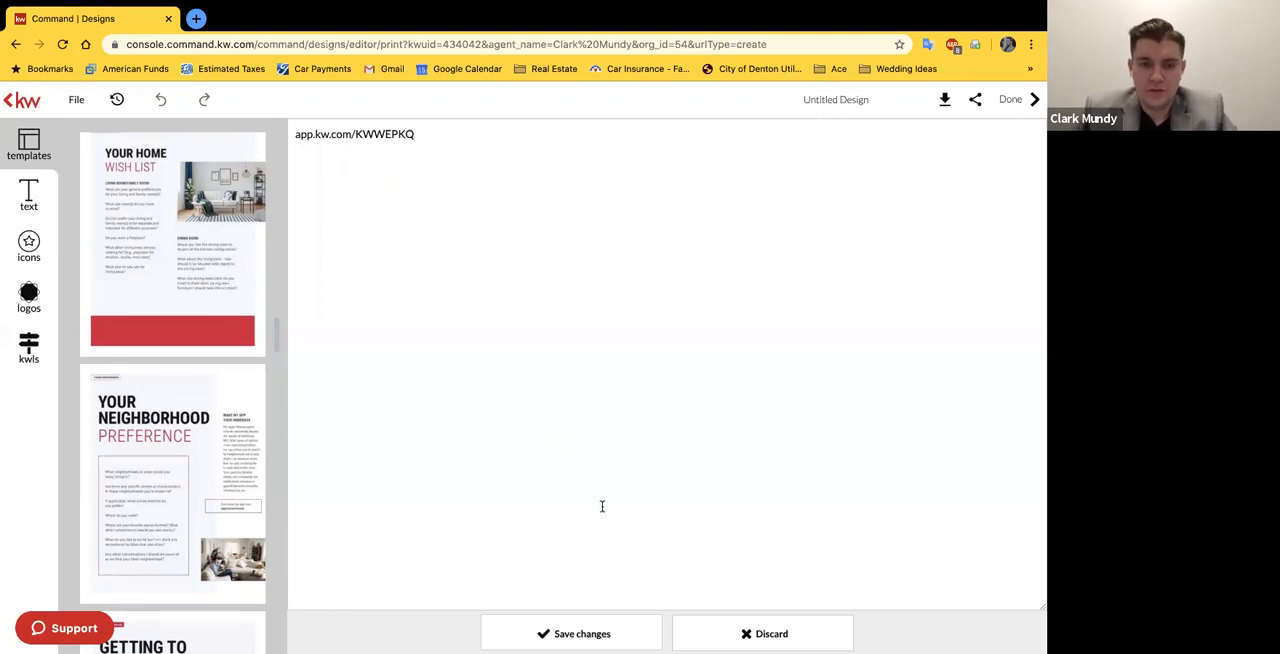
{"action": "left_click", "coordinate": [598, 632]}
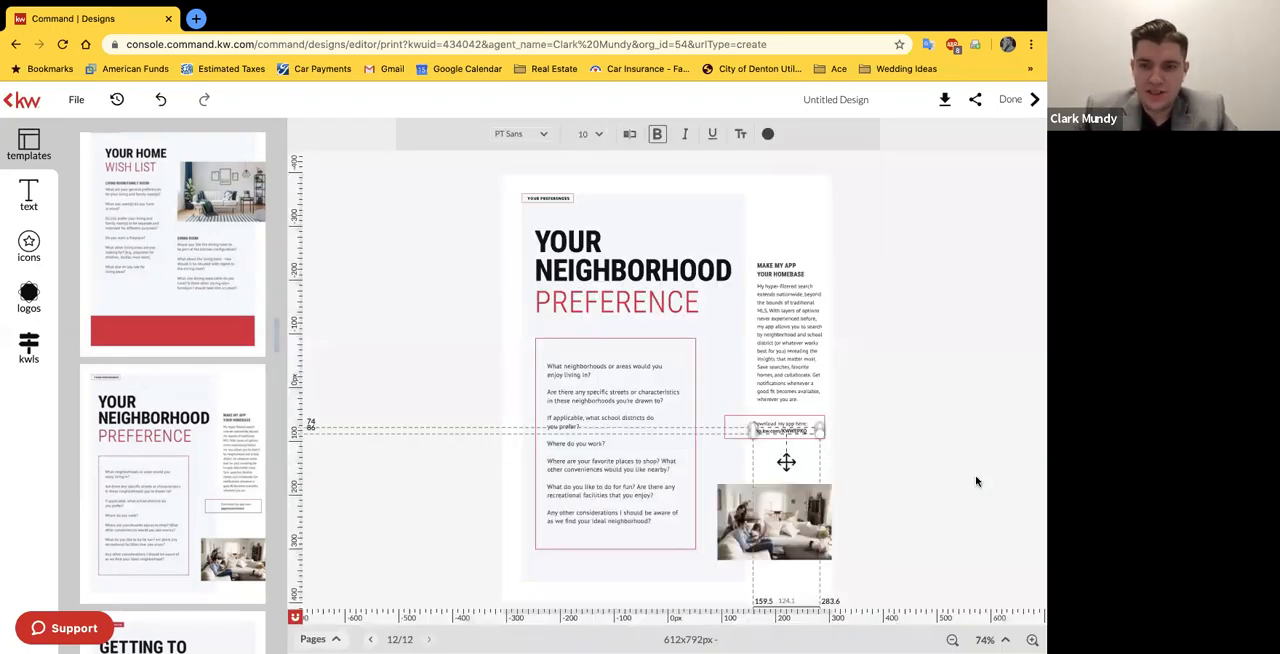
{"action": "left_click", "coordinate": [977, 481]}
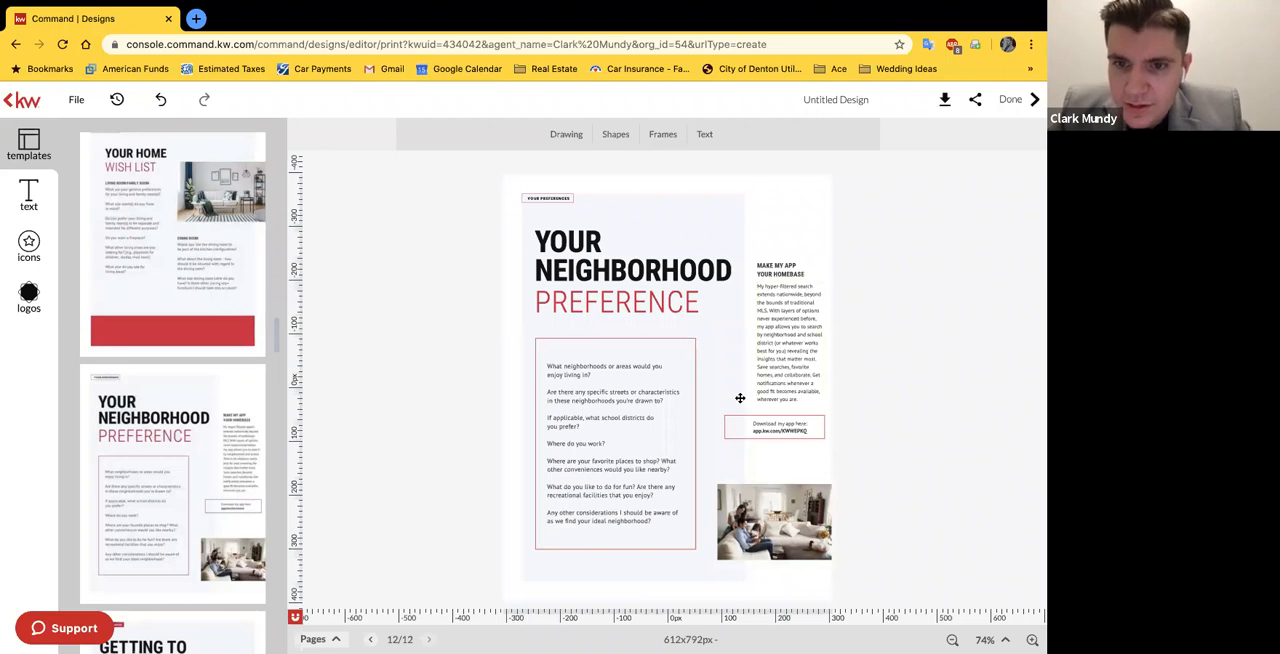
Step: Add the "Getting to Know the Neighborhood" template page to the guide after "Your Neighborhood Preference"
{"action": "scroll", "coordinate": [191, 448], "scroll_direction": "down", "scroll_amount": 2}
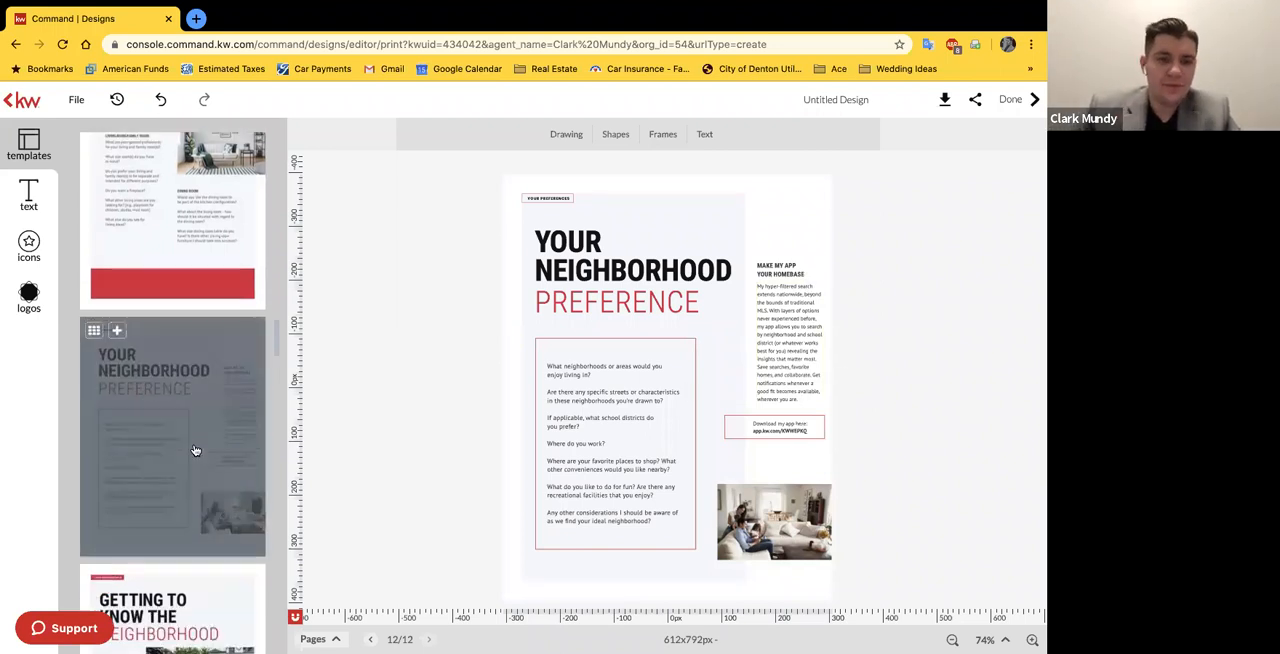
{"action": "scroll", "coordinate": [225, 444], "scroll_direction": "down", "scroll_amount": 3}
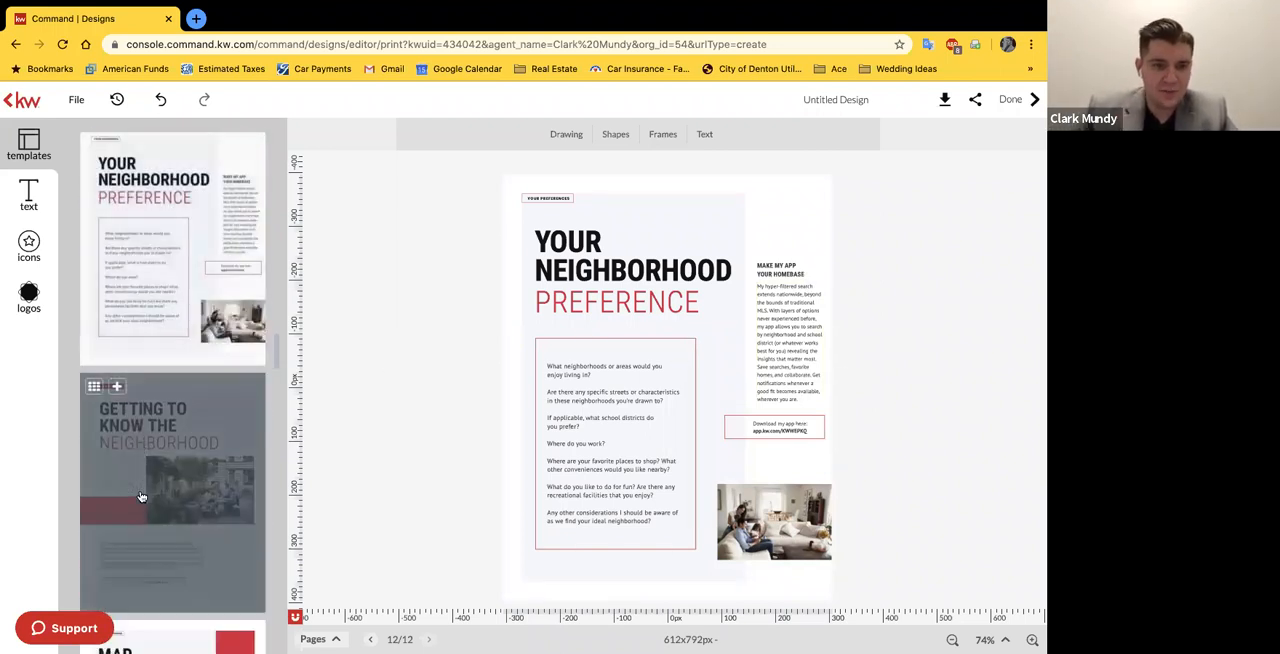
{"action": "left_click", "coordinate": [187, 542]}
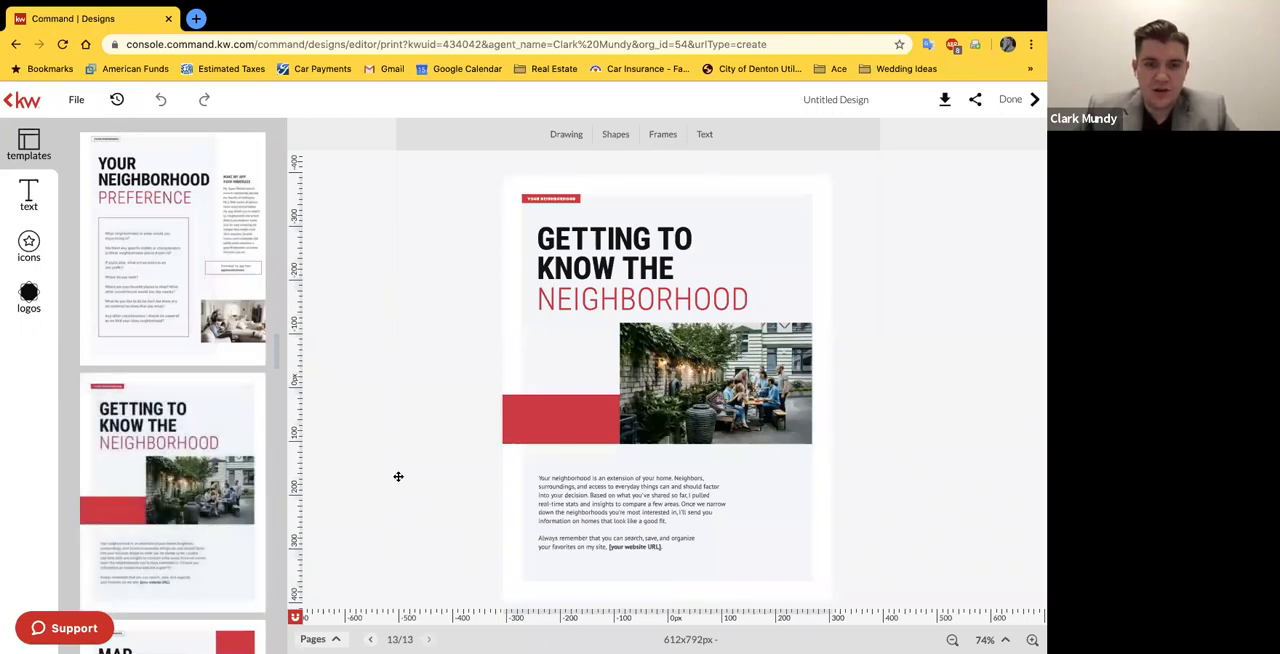
Step: Select the [your website URL] placeholder in the "Getting to Know the Neighborhood" text and magnify the page to 500% to inspect it
{"action": "left_click", "coordinate": [638, 546]}
{"action": "left_click", "coordinate": [995, 639]}
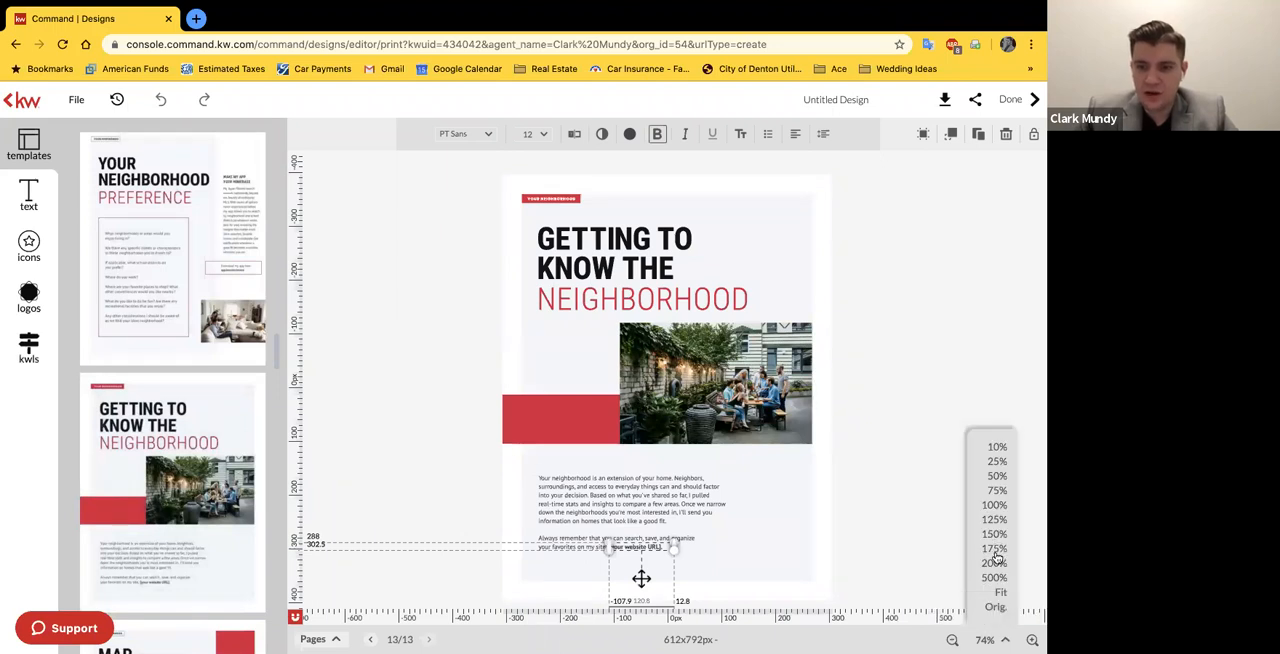
{"action": "left_click", "coordinate": [998, 584]}
{"action": "scroll", "coordinate": [934, 552], "scroll_direction": "down", "scroll_amount": 20}
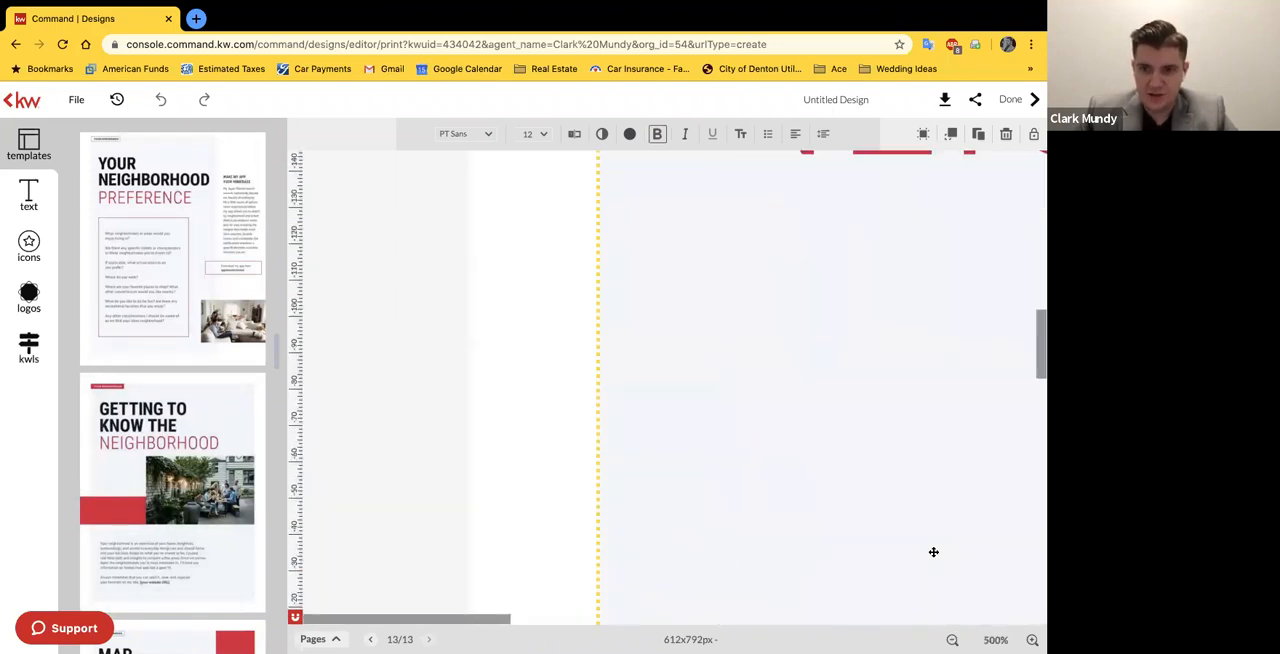
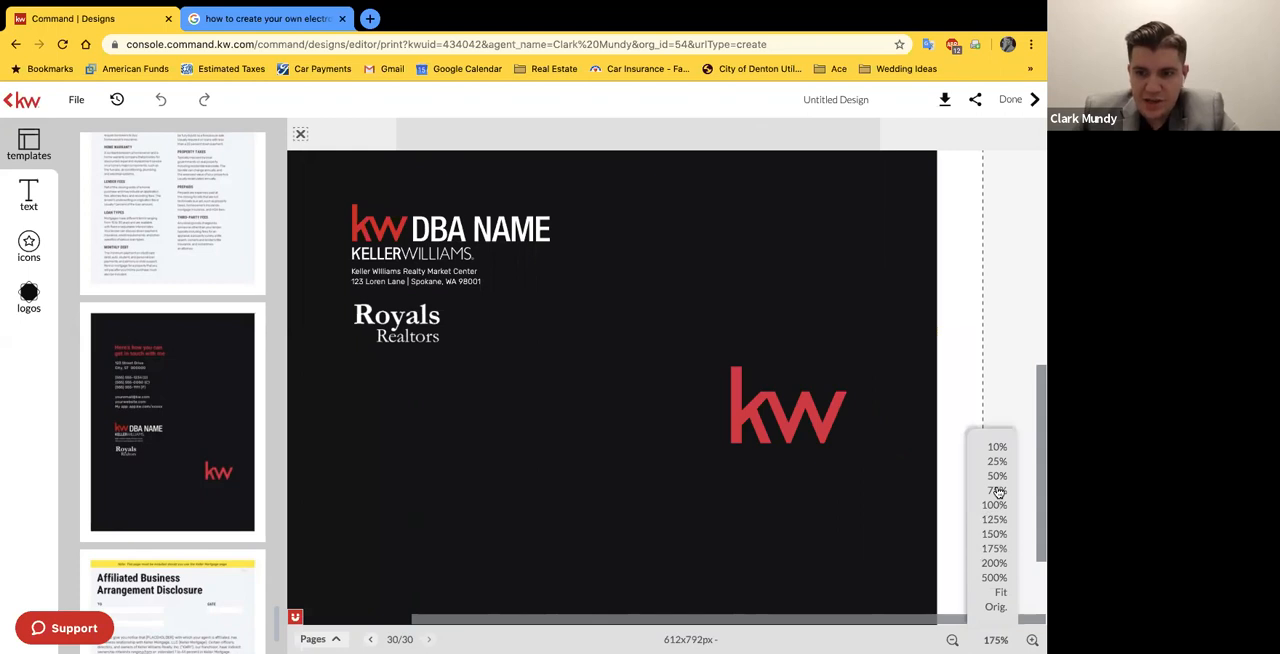
Step: Add the "Affiliated Business Arrangement Disclosure" template page to the guide after the contact details page
{"action": "left_click", "coordinate": [997, 490]}
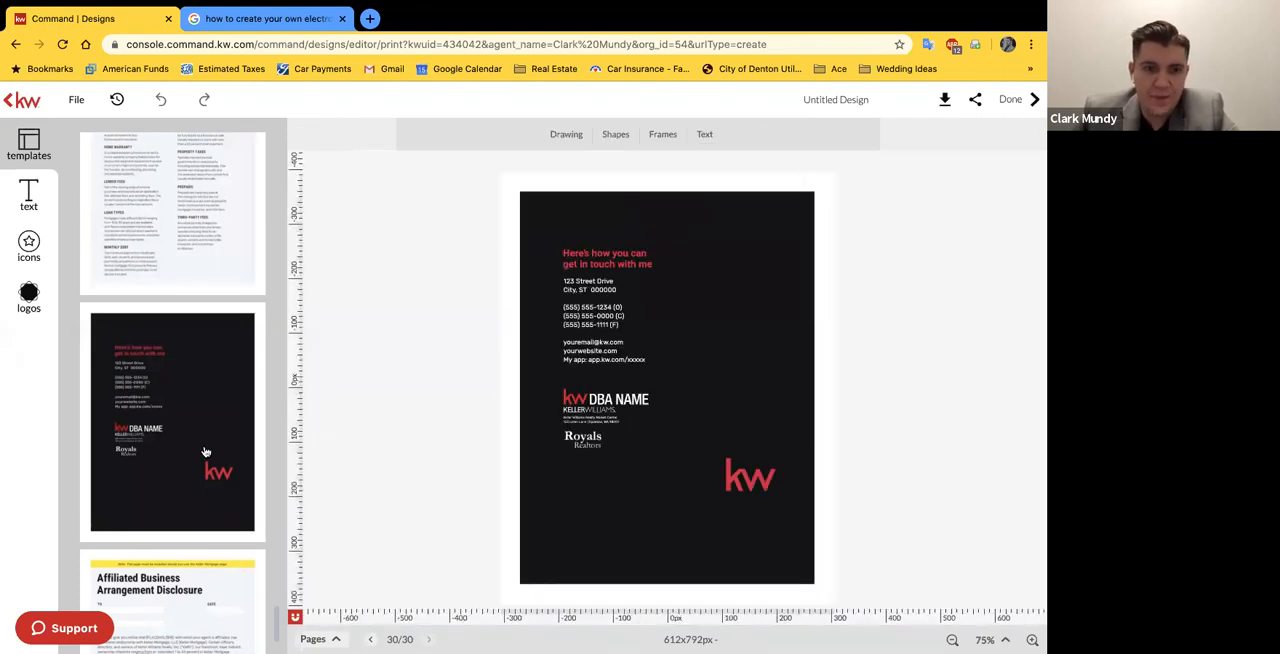
{"action": "scroll", "coordinate": [205, 452], "scroll_direction": "down", "scroll_amount": 2}
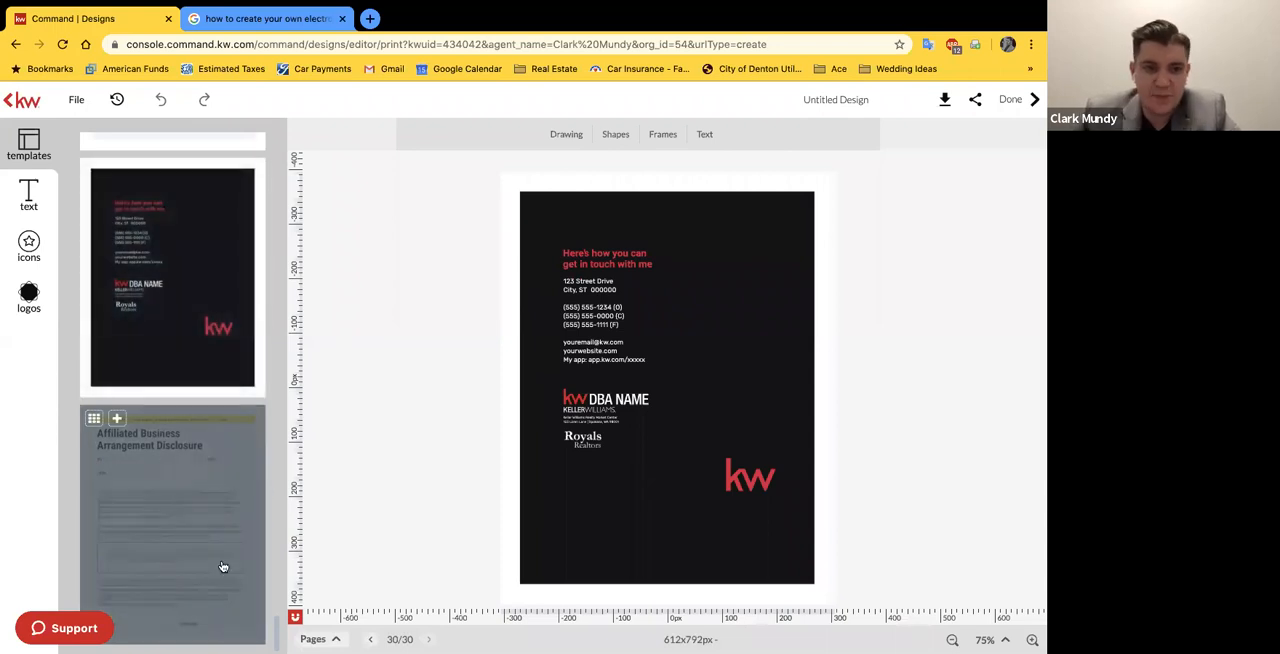
{"action": "left_click", "coordinate": [171, 506]}
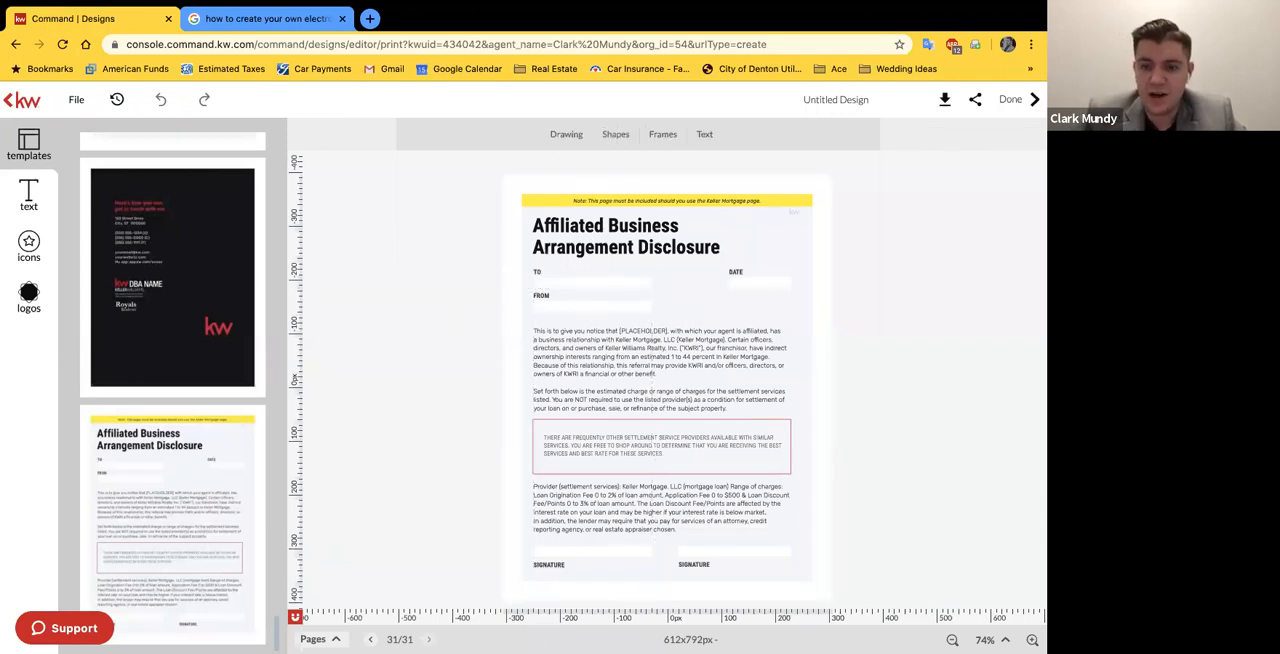
Step: Add a body text box to the disclosure page and place it near the TO field
{"action": "left_click", "coordinate": [1004, 639]}
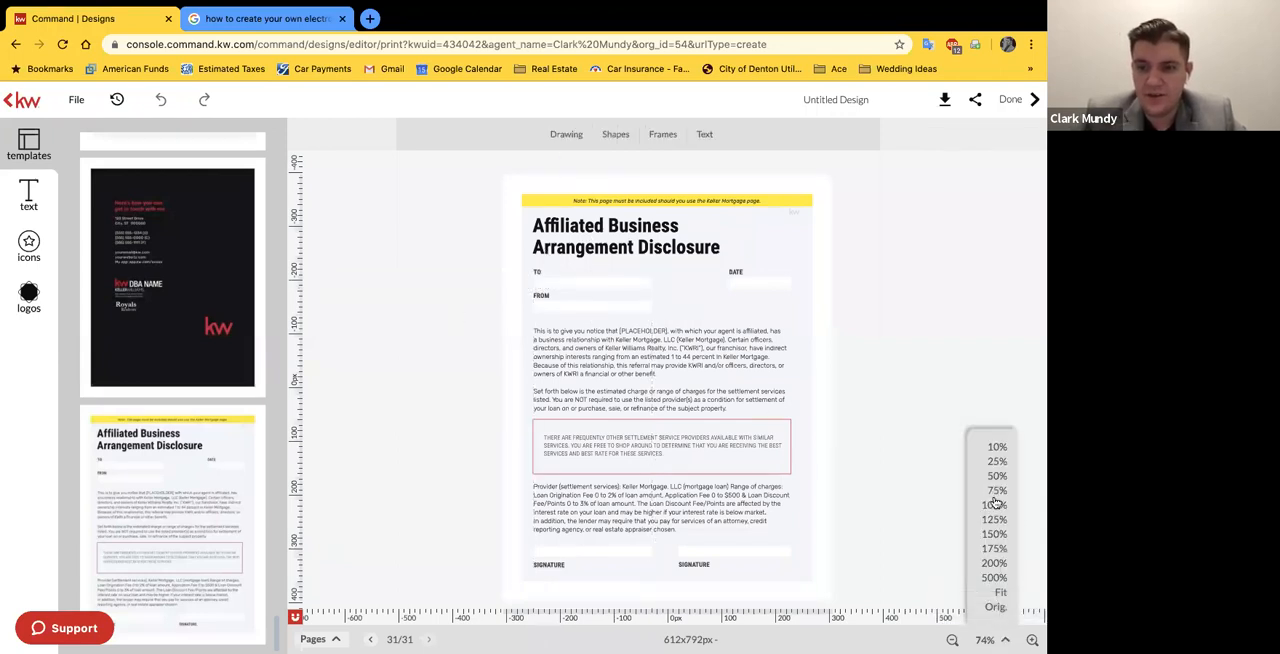
{"action": "left_click", "coordinate": [995, 534]}
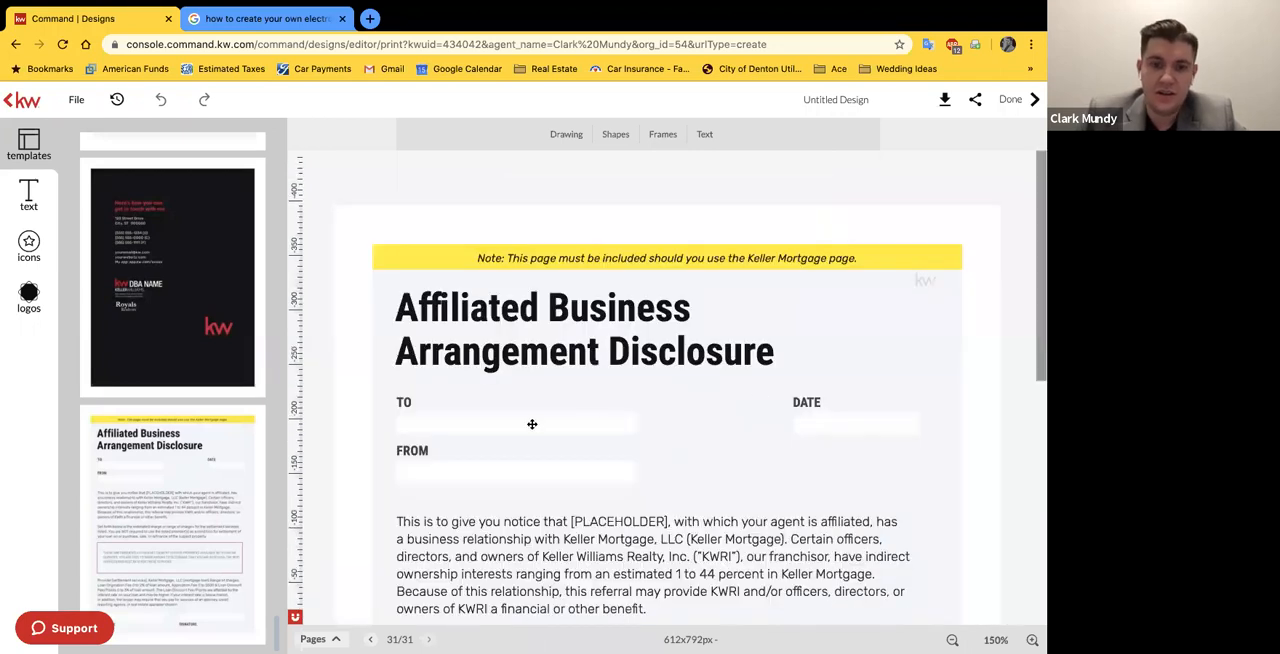
{"action": "scroll", "coordinate": [532, 424], "scroll_direction": "down", "scroll_amount": 1}
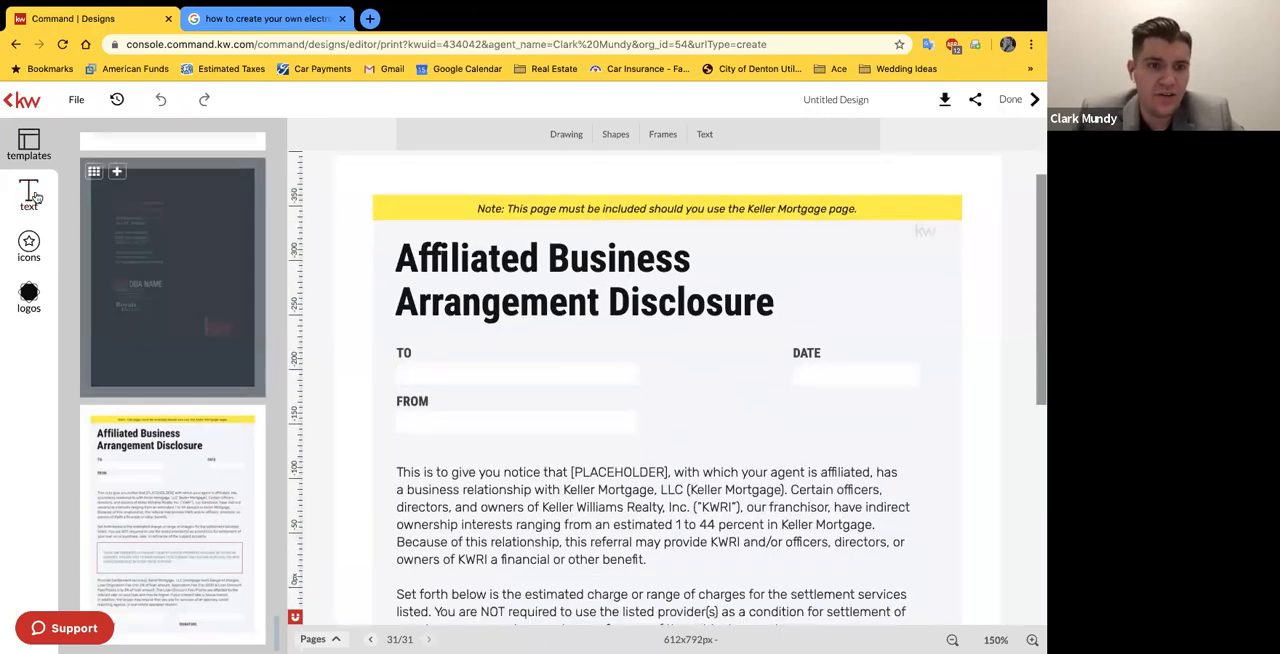
{"action": "left_click", "coordinate": [33, 197]}
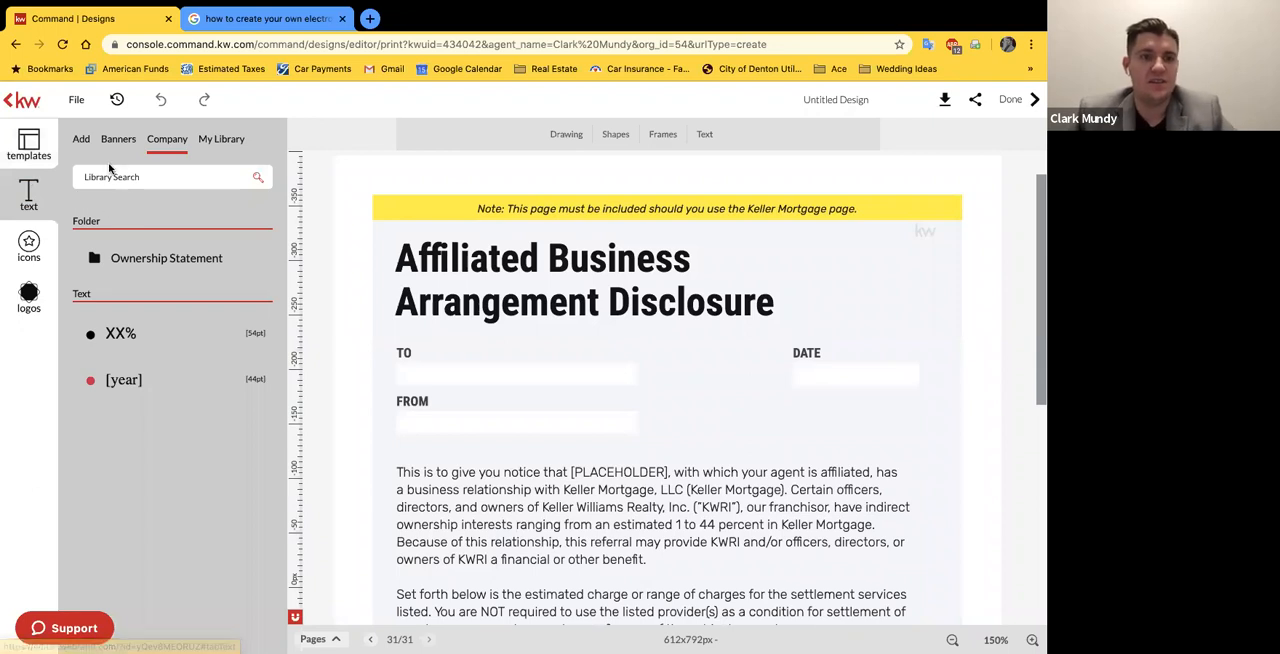
{"action": "left_click", "coordinate": [81, 139]}
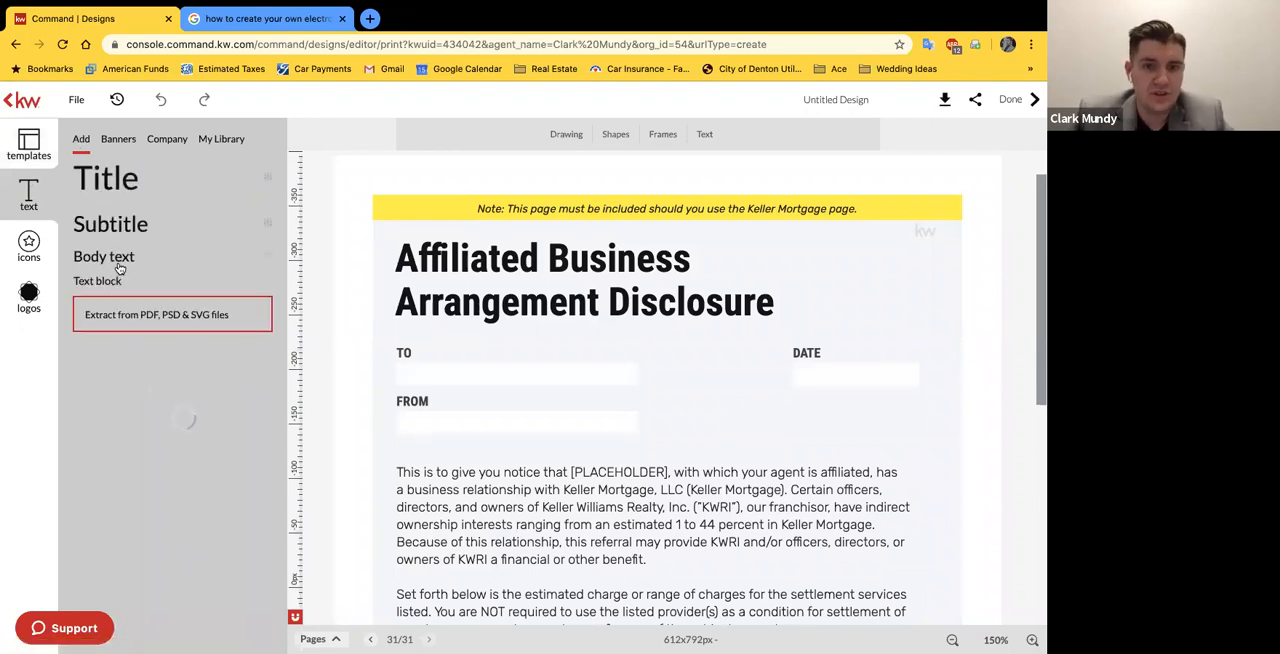
{"action": "left_click", "coordinate": [106, 257]}
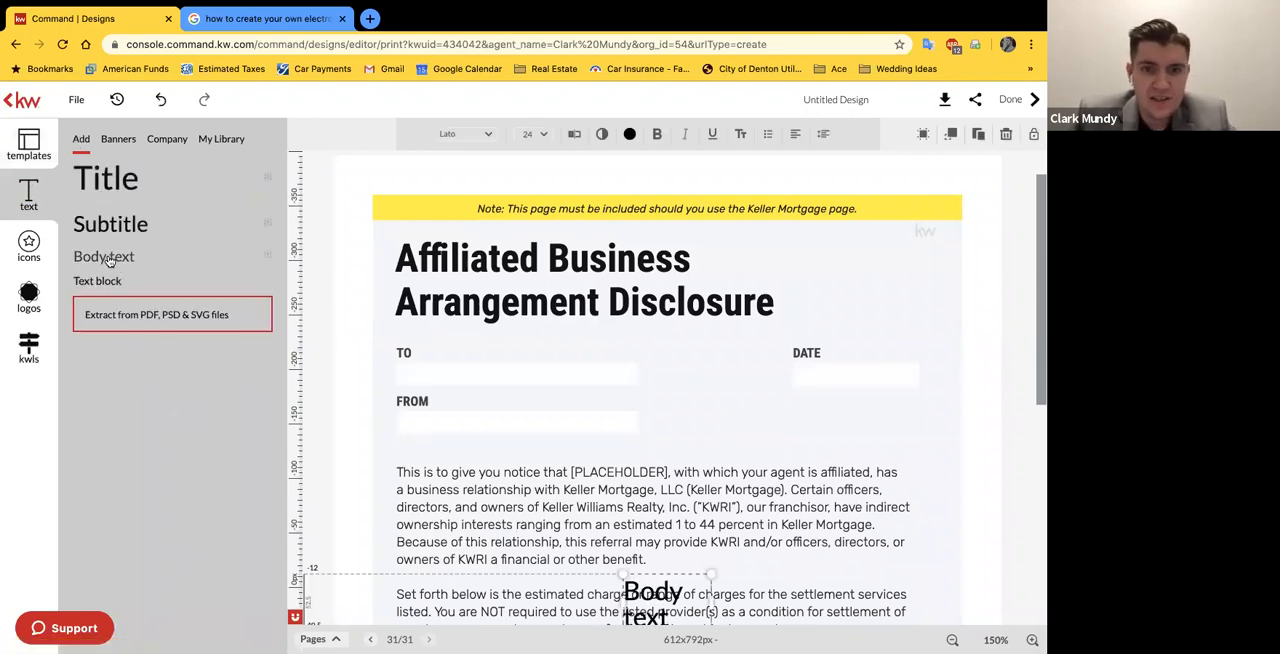
{"action": "left_click_drag", "start_coordinate": [648, 592], "coordinate": [744, 380]}
{"action": "double_click", "coordinate": [661, 367]}
{"action": "left_click", "coordinate": [621, 365]}
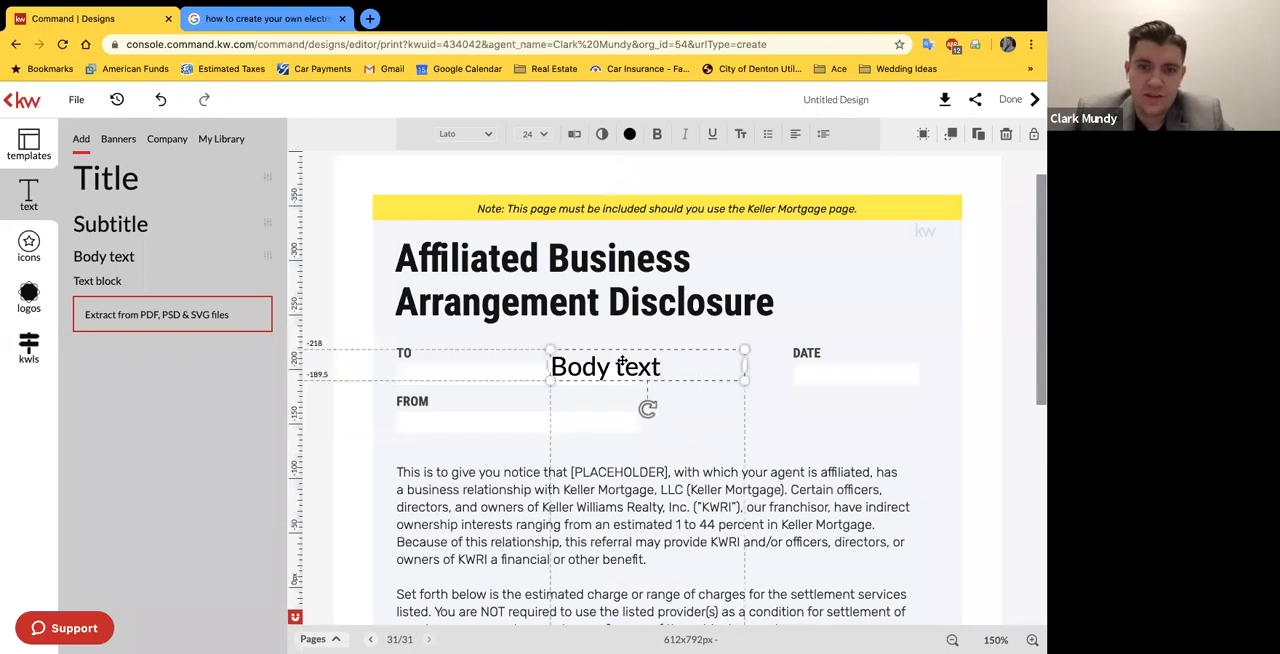
Step: Replace the "Body text" wording in the new text box with the clients' full names
{"action": "left_click", "coordinate": [574, 133]}
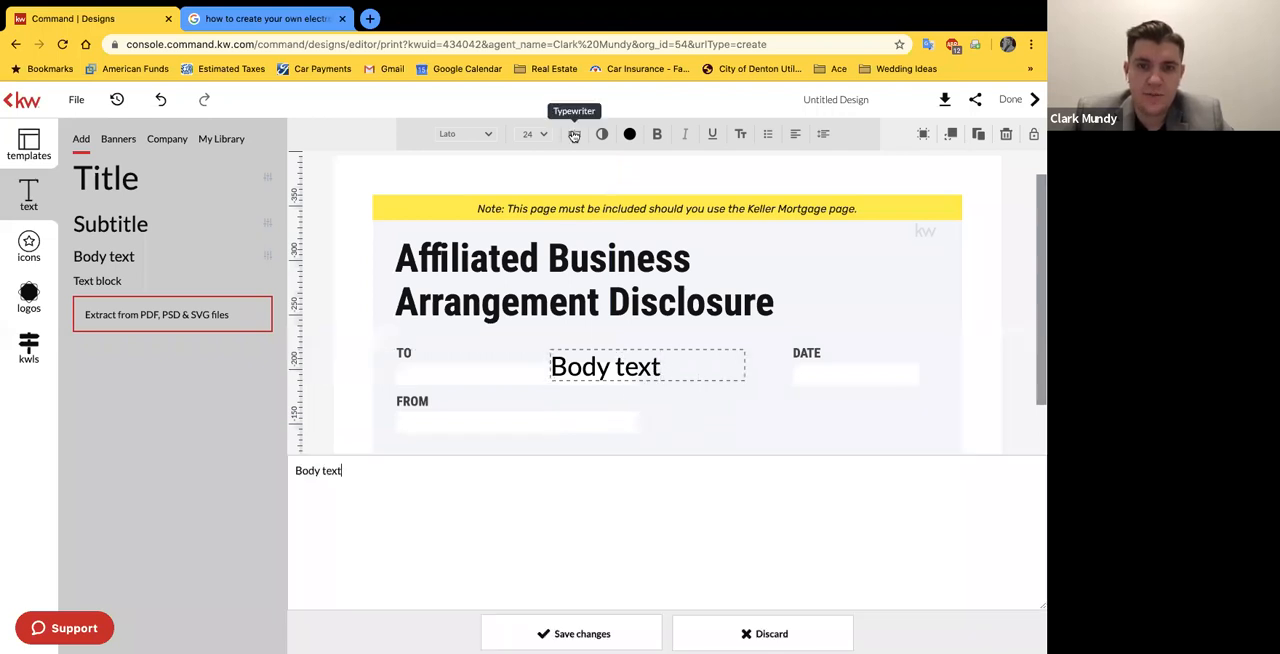
{"action": "triple_click", "coordinate": [371, 134]}
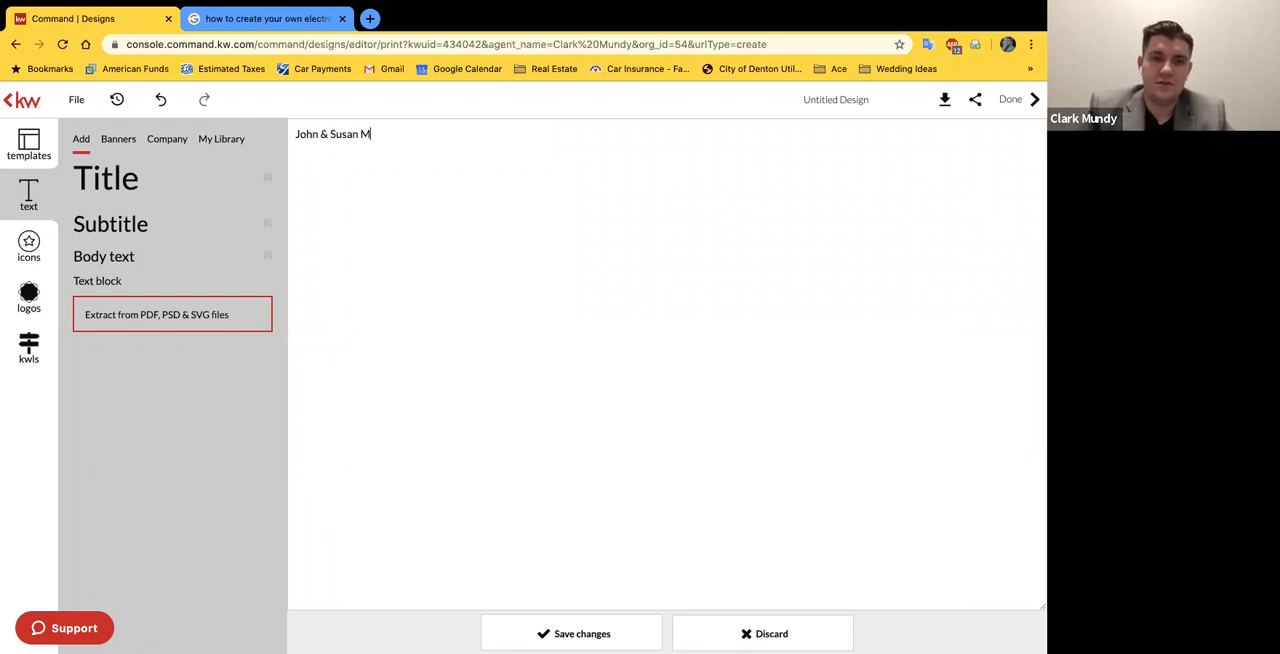
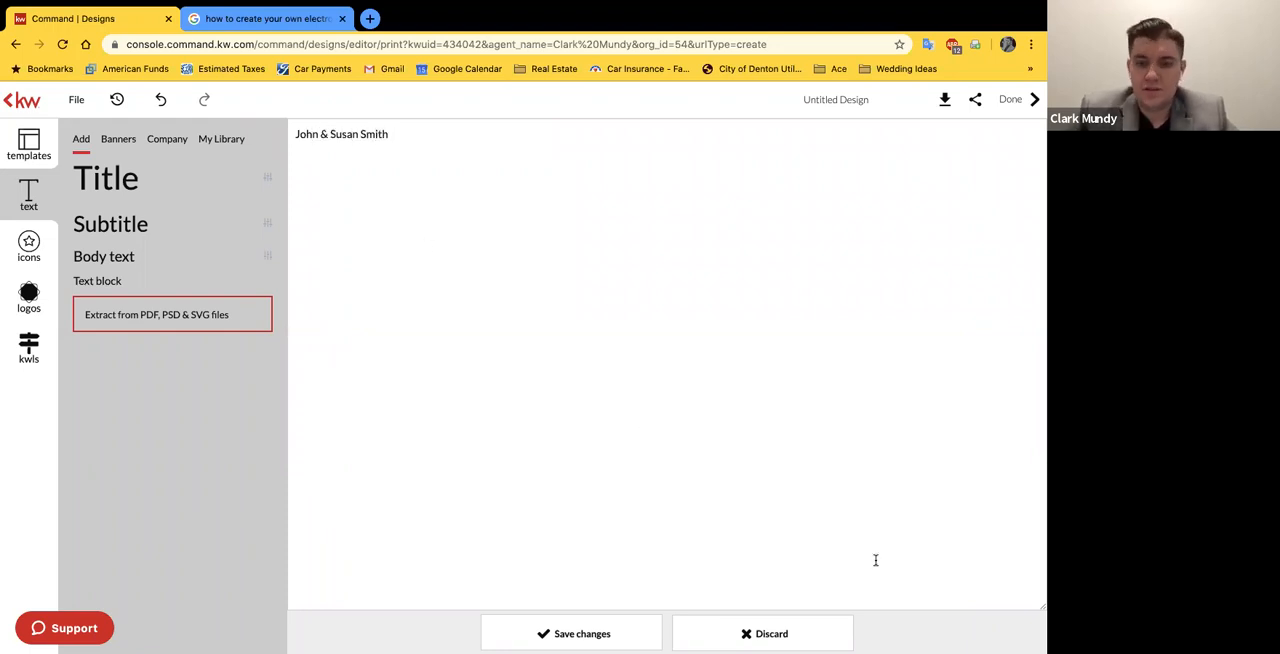
{"action": "left_click", "coordinate": [641, 624]}
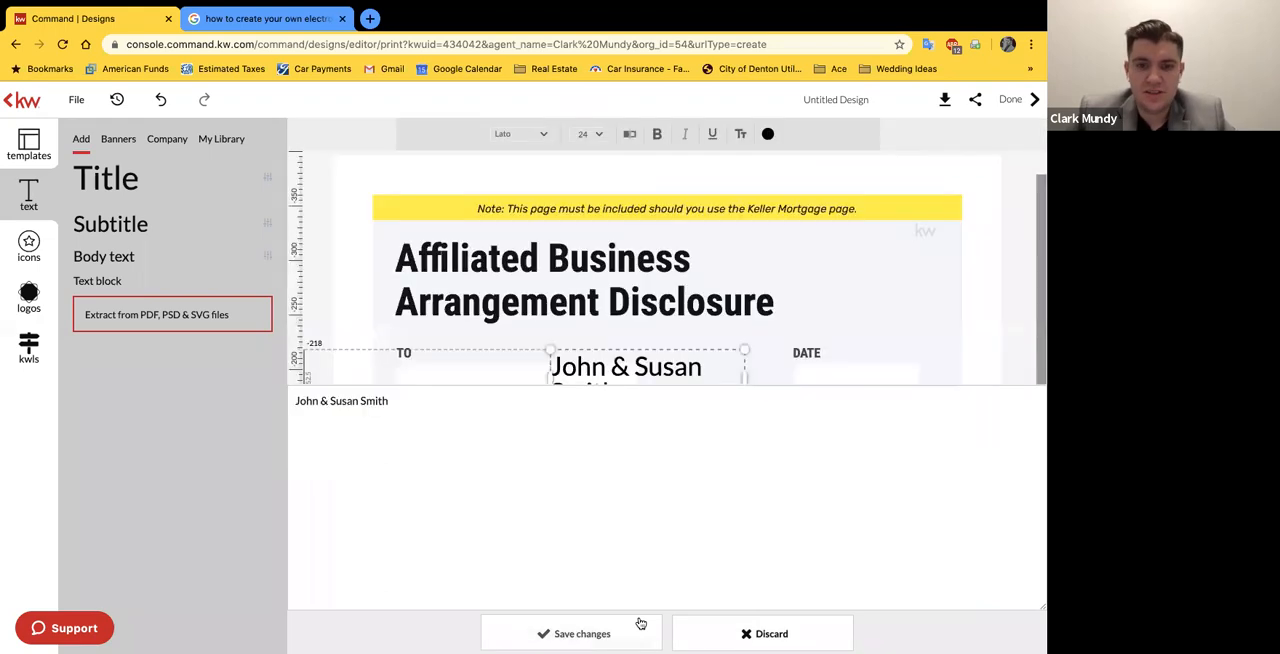
Step: Widen the clients' name text box to fit one line, set it to 20 pt and position it in the TO field
{"action": "left_click_drag", "start_coordinate": [746, 378], "coordinate": [831, 378]}
{"action": "left_click_drag", "start_coordinate": [725, 368], "coordinate": [567, 377]}
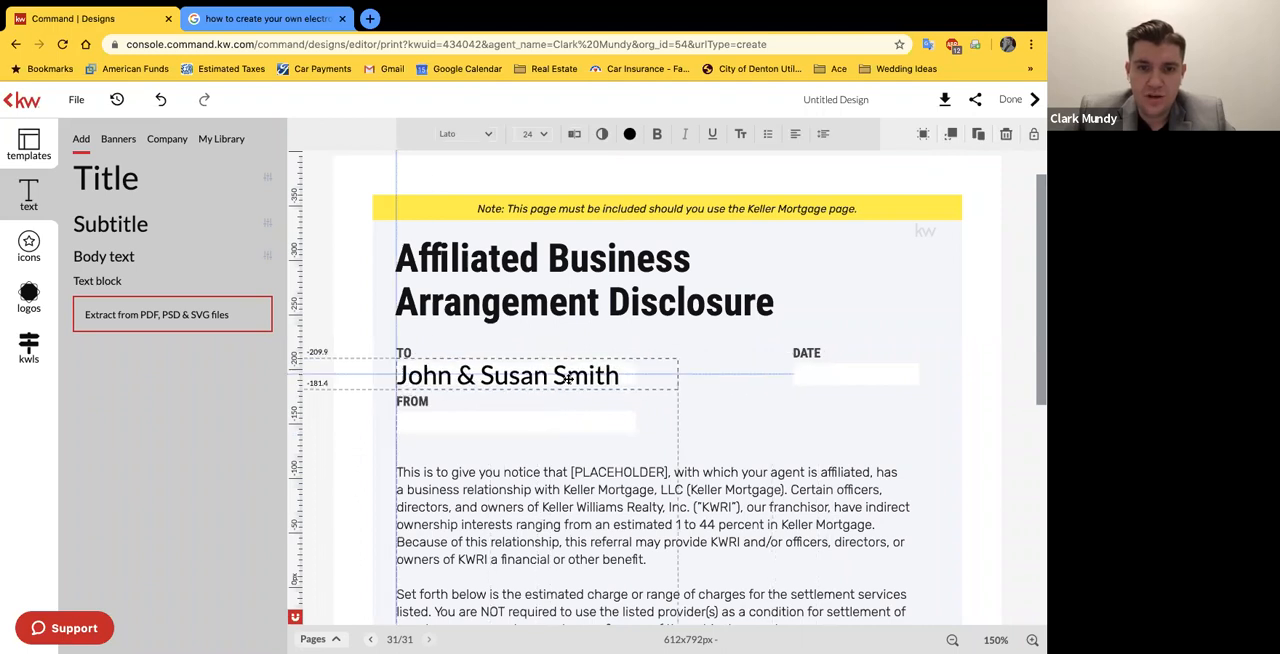
{"action": "left_click", "coordinate": [544, 131]}
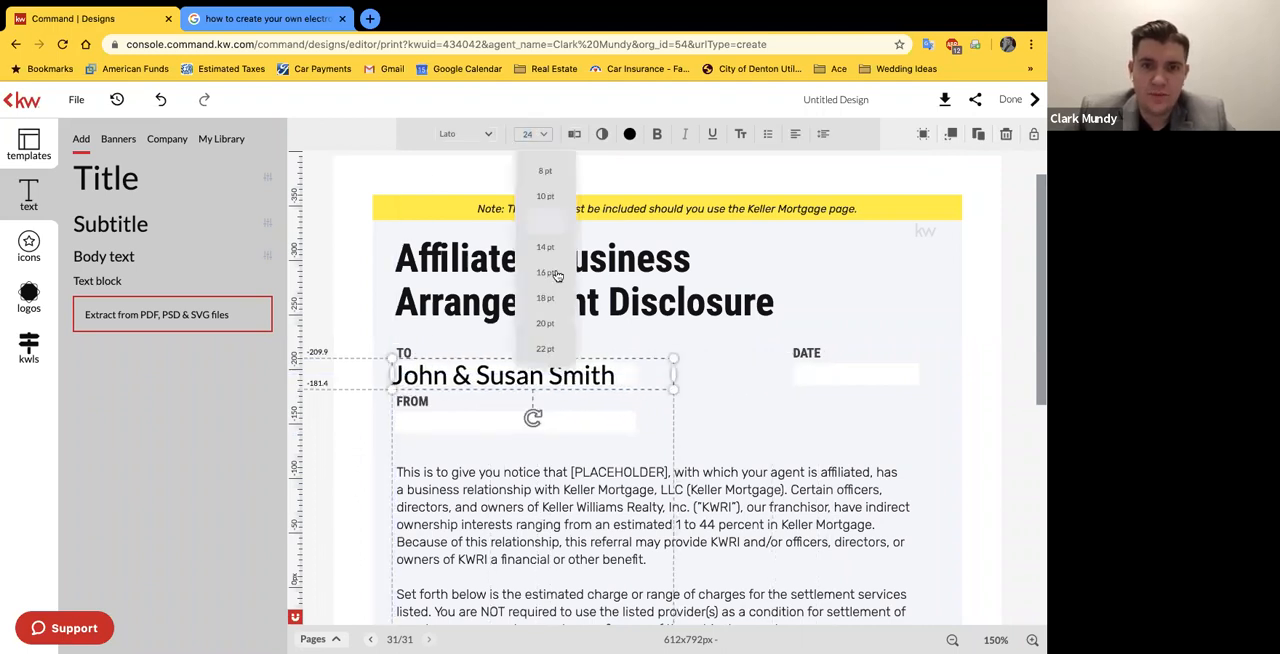
{"action": "left_click", "coordinate": [553, 322]}
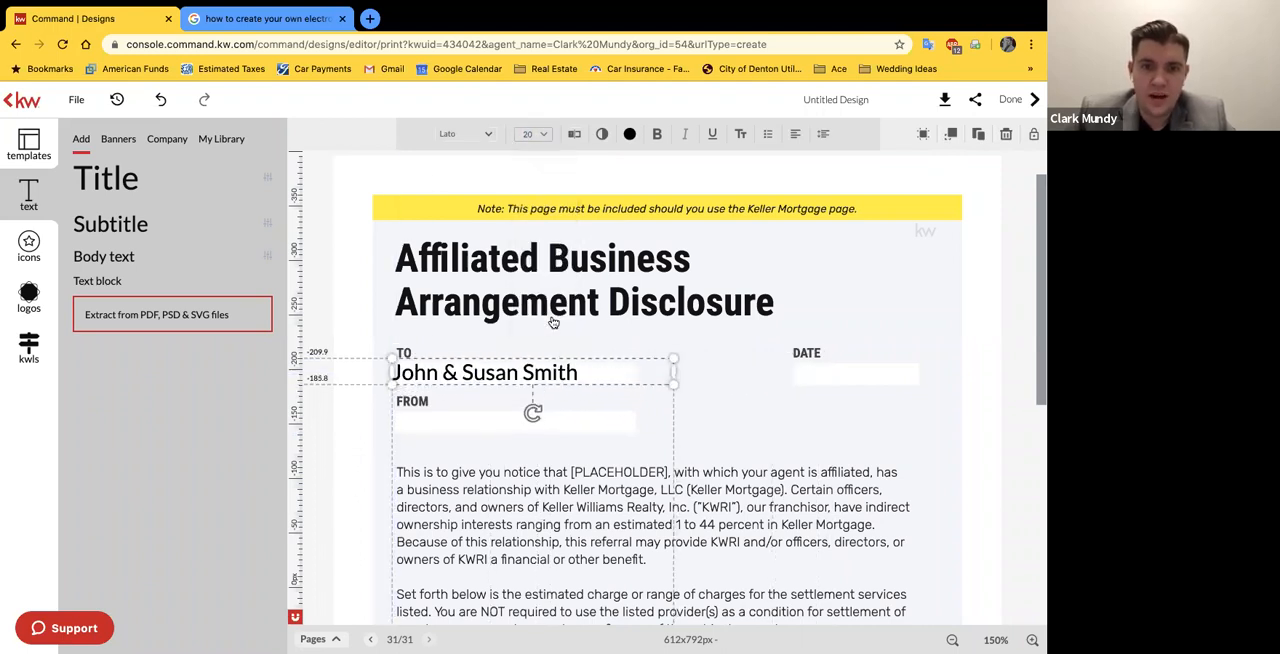
{"action": "left_click", "coordinate": [625, 337]}
{"action": "left_click_drag", "start_coordinate": [573, 375], "coordinate": [587, 377]}
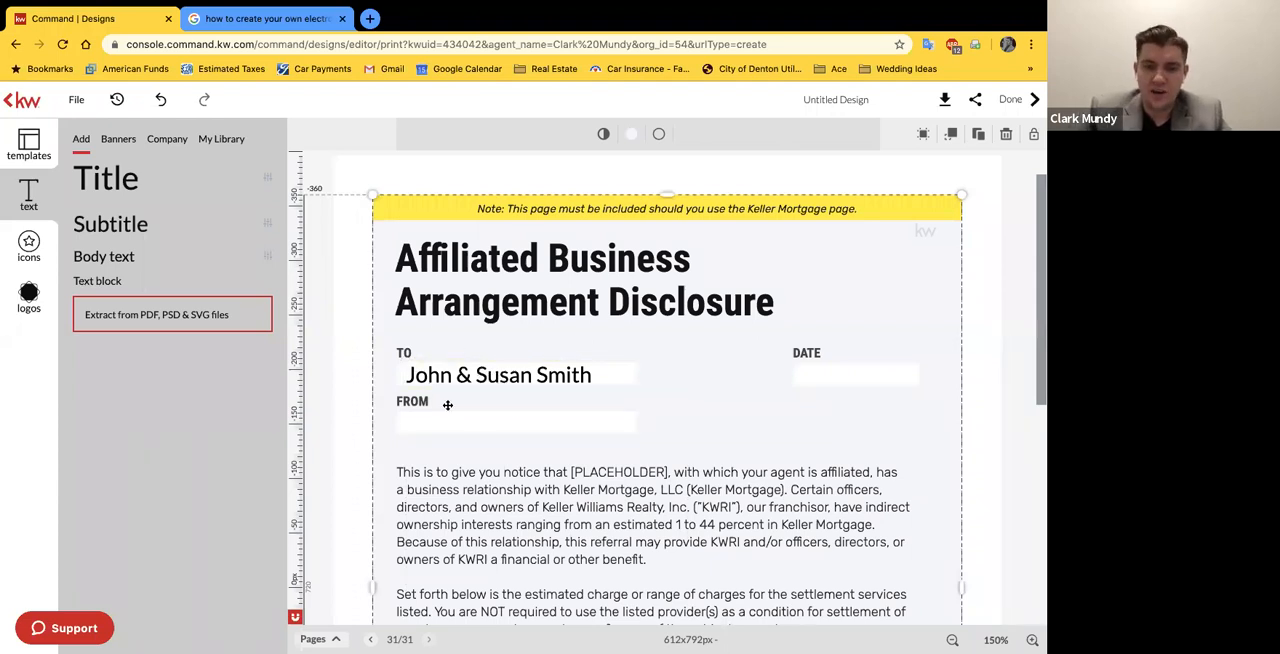
Step: Duplicate the clients' name text box into the FROM field and replace the copy's text with the agent's full name
{"action": "left_click", "coordinate": [497, 374]}
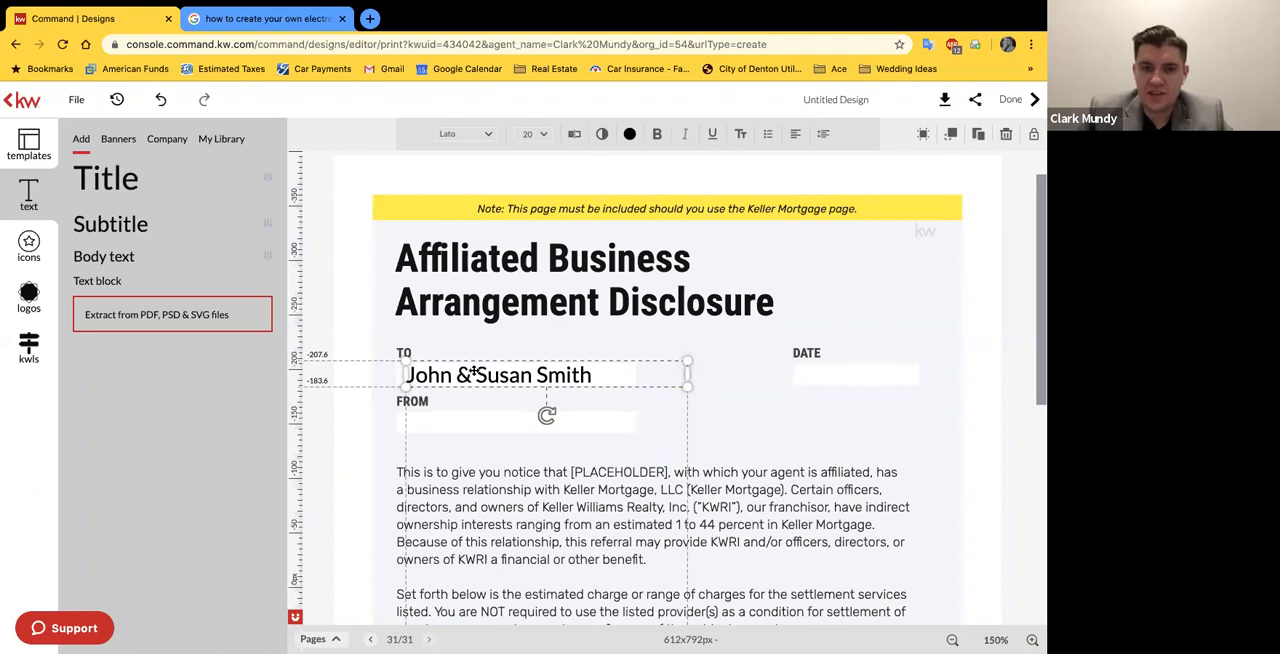
{"action": "left_click", "coordinate": [980, 134]}
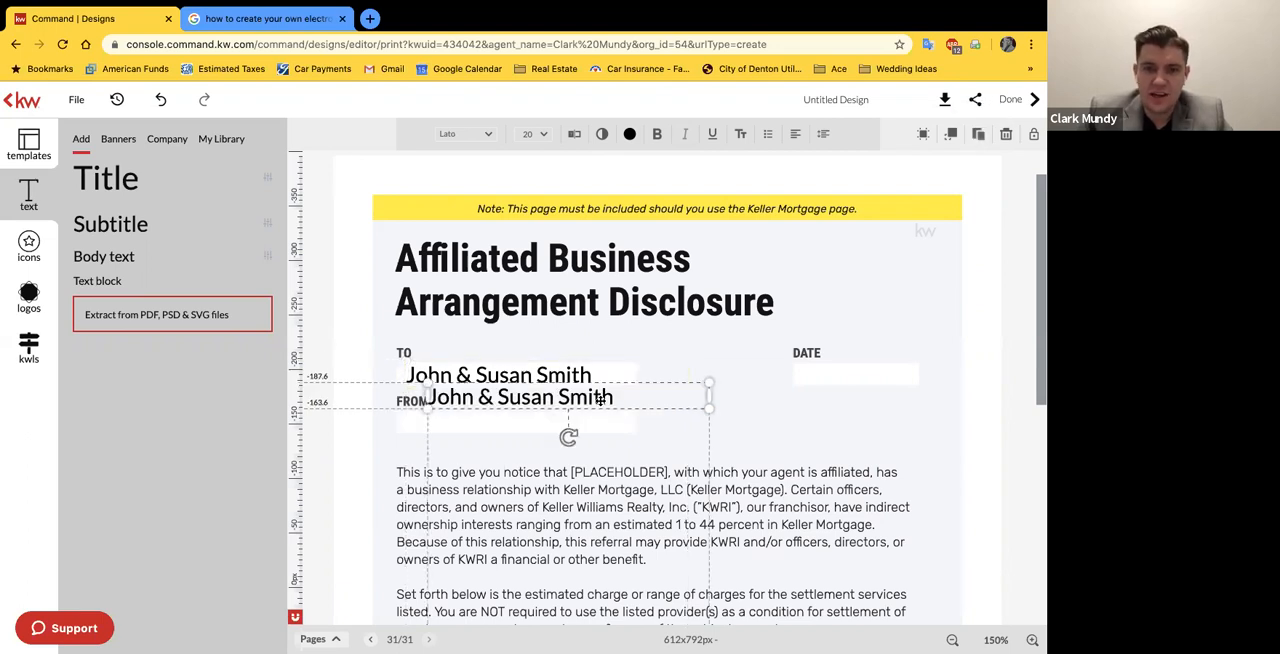
{"action": "left_click_drag", "start_coordinate": [595, 412], "coordinate": [575, 435]}
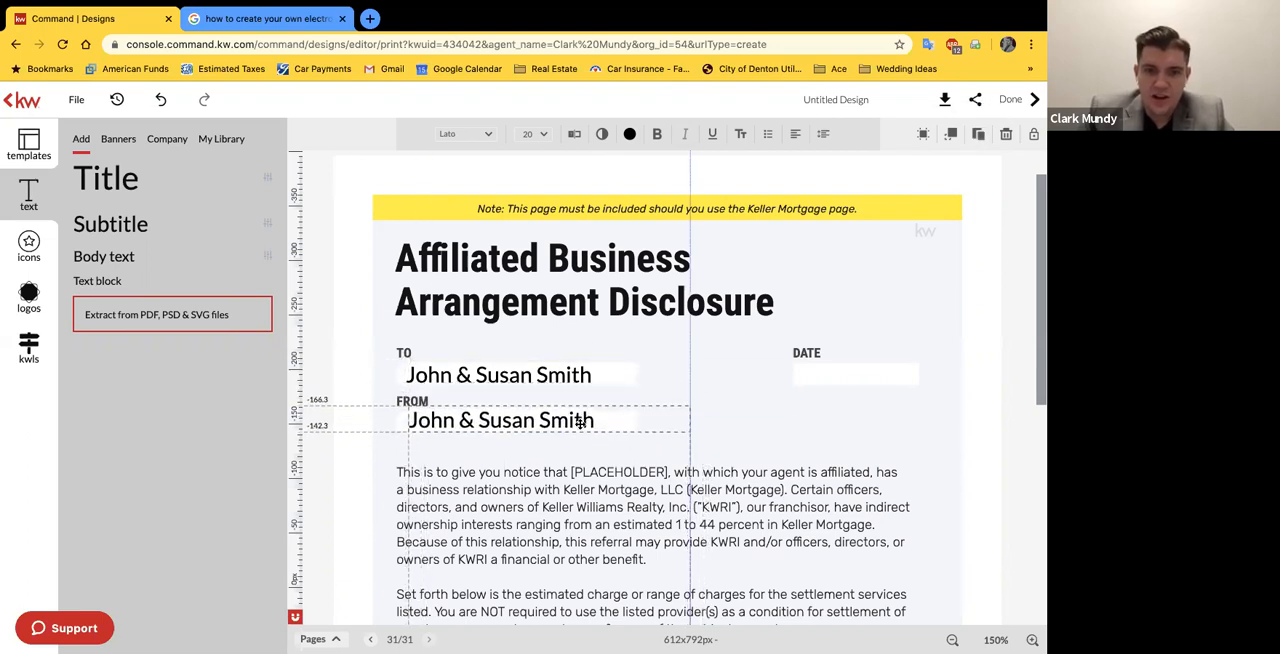
{"action": "left_click", "coordinate": [574, 134]}
{"action": "left_click_drag", "start_coordinate": [408, 131], "coordinate": [291, 130]}
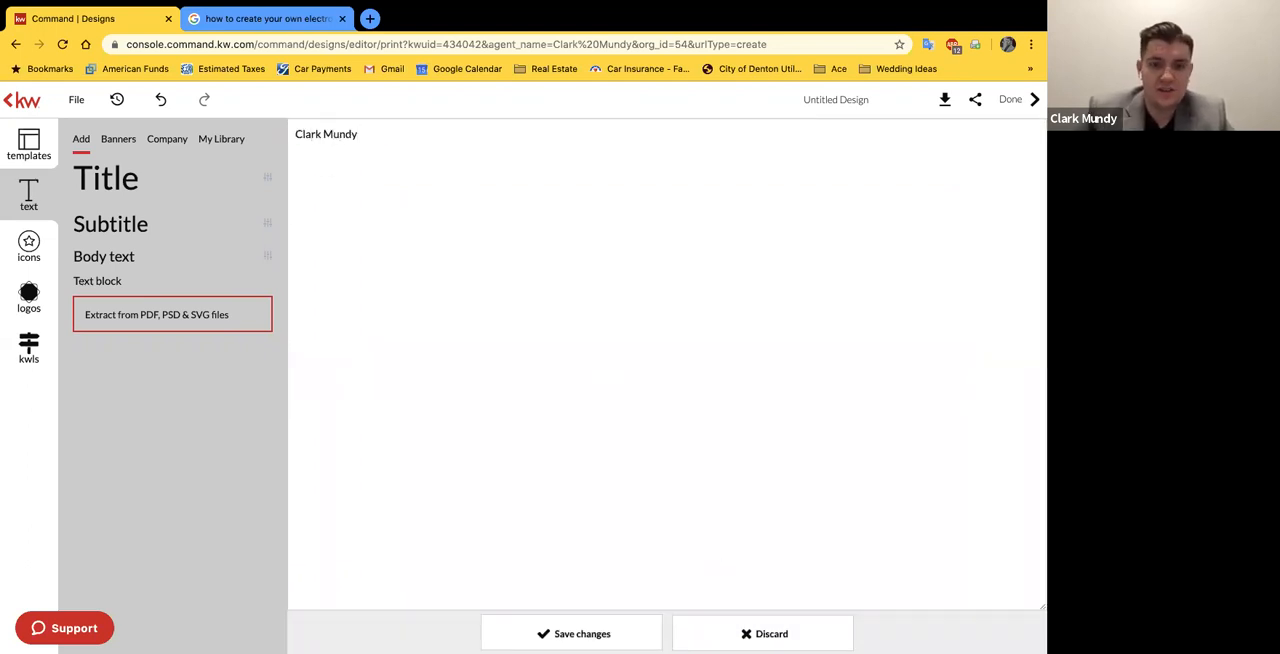
{"action": "left_click", "coordinate": [646, 620]}
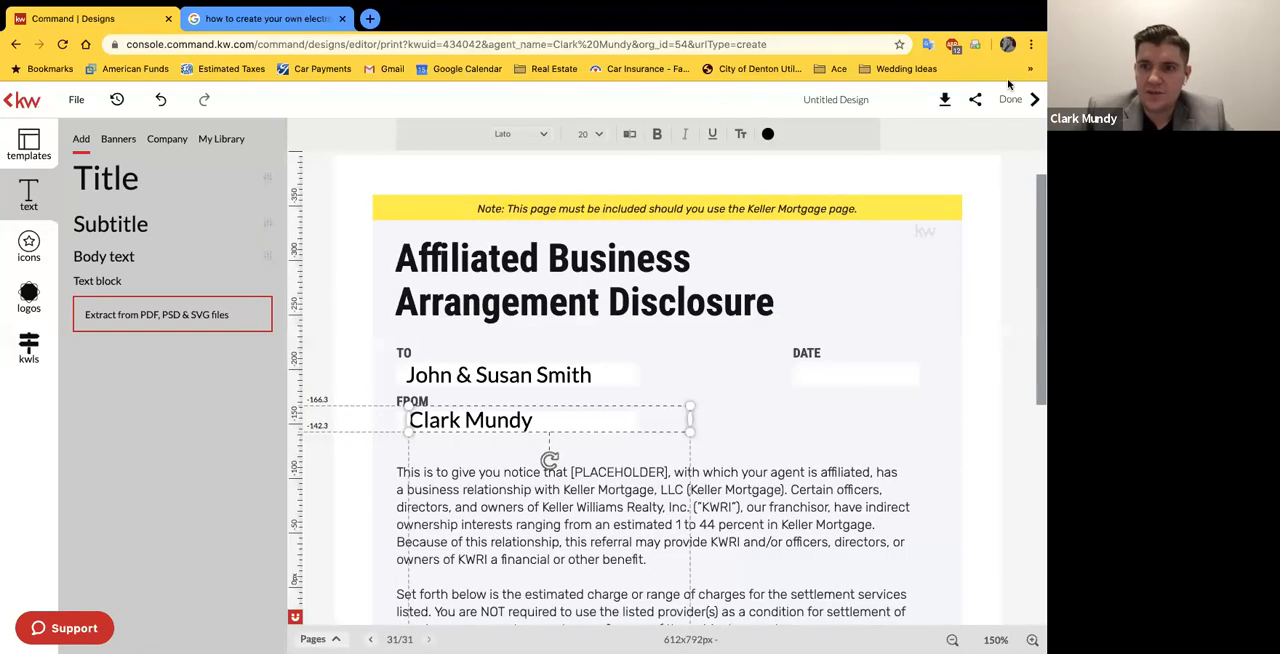
{"action": "left_click", "coordinate": [374, 556]}
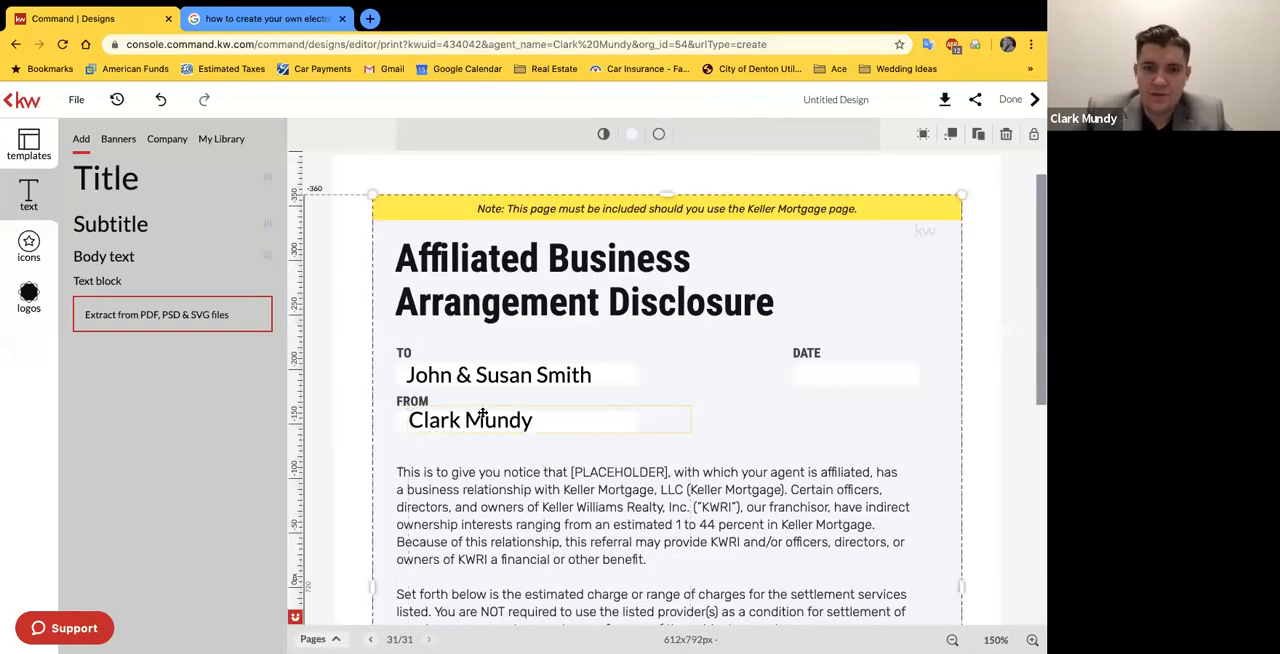
Step: Duplicate the agent's name text box into the DATE field, set the copy's text to 05/21/2020 and align it within the field
{"action": "left_click", "coordinate": [484, 414]}
{"action": "left_click", "coordinate": [978, 133]}
{"action": "left_click_drag", "start_coordinate": [571, 471], "coordinate": [943, 372]}
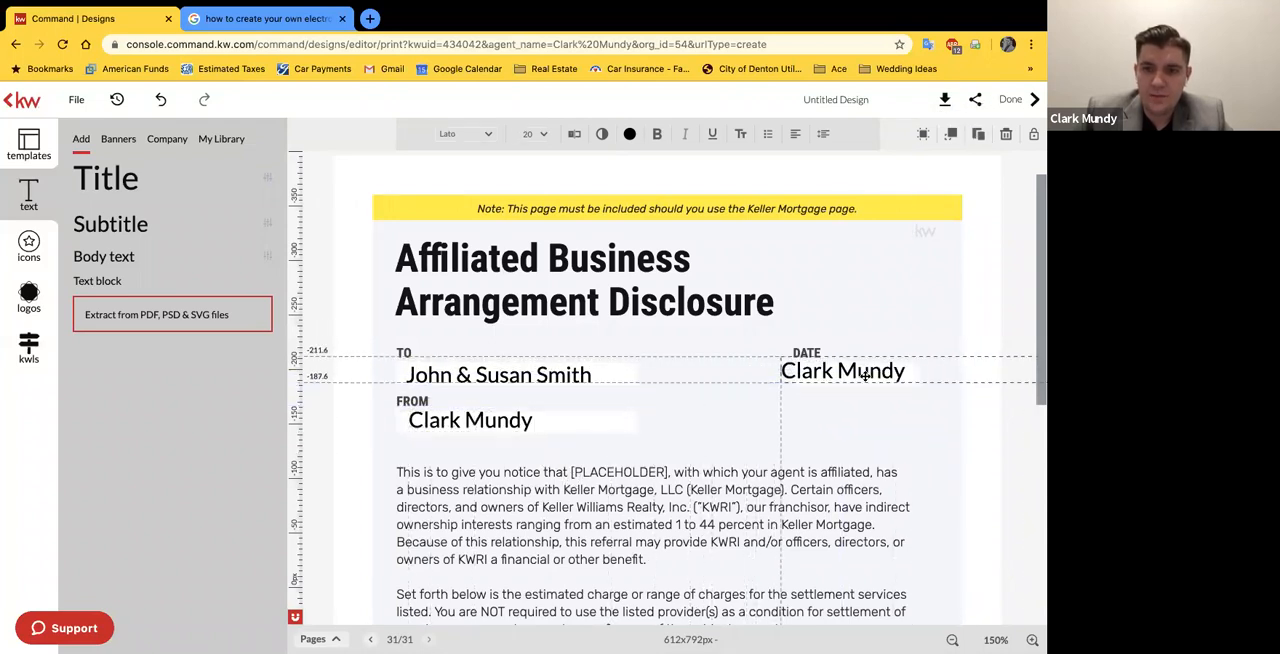
{"action": "left_click", "coordinate": [574, 133]}
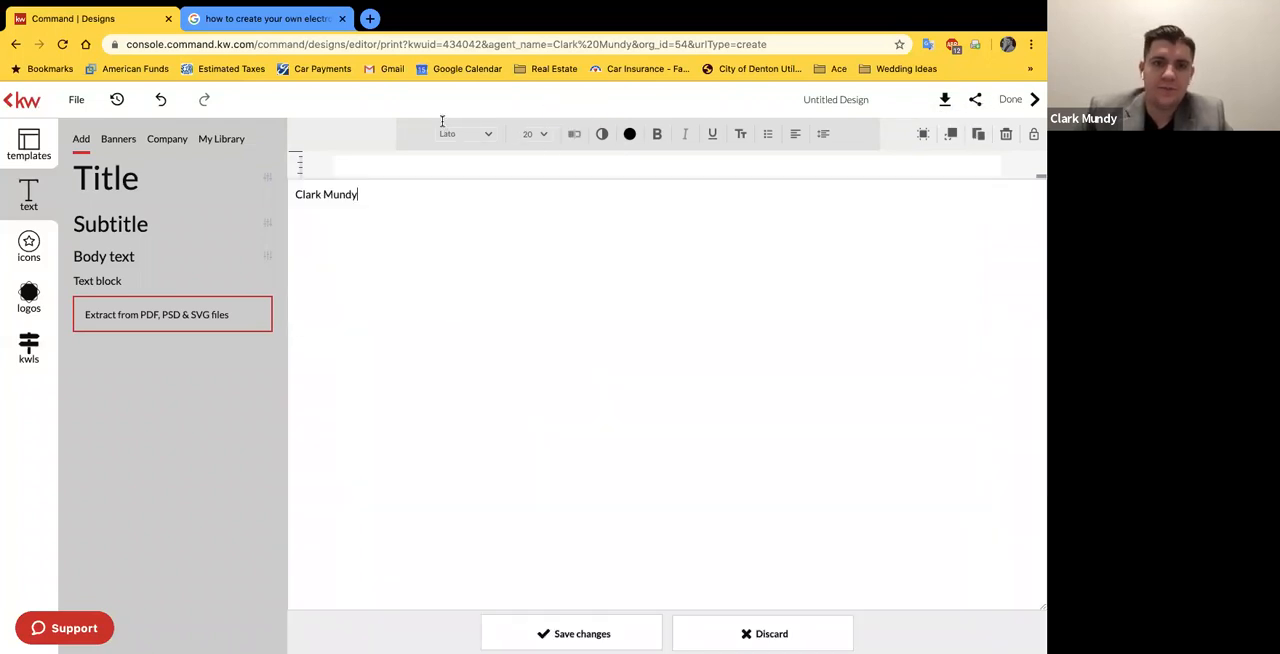
{"action": "type", "text": "05/21/2020"}
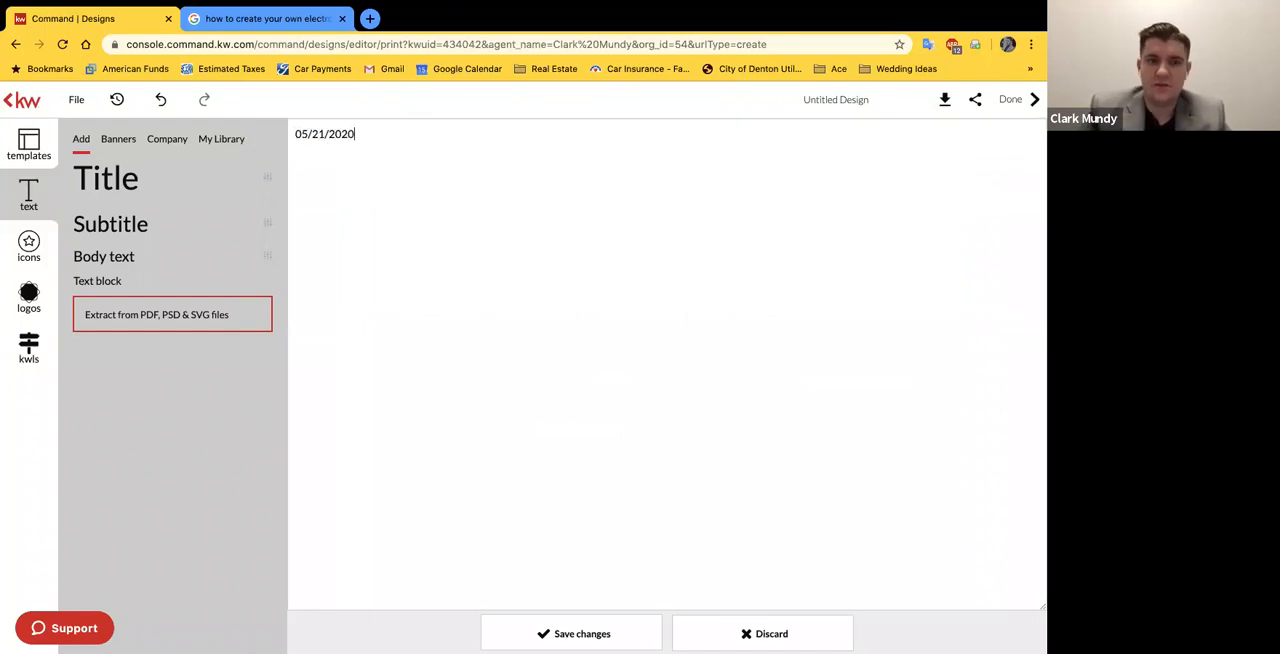
{"action": "left_click_drag", "start_coordinate": [355, 133], "coordinate": [339, 133]}
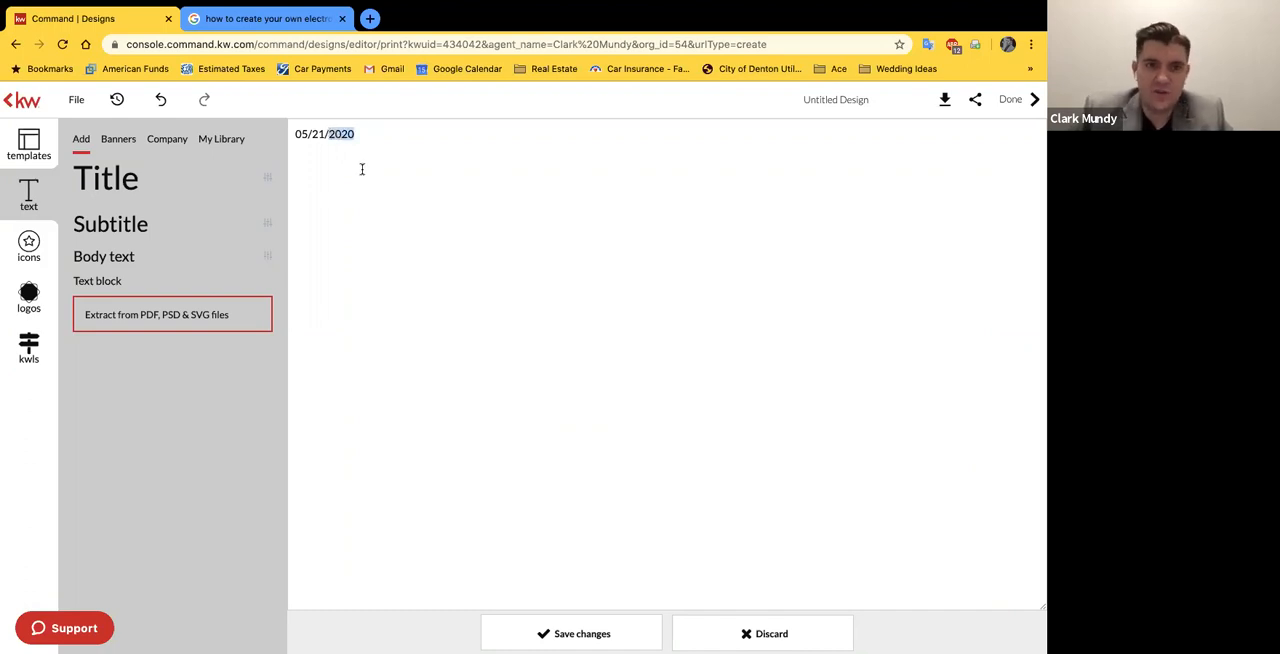
{"action": "left_click", "coordinate": [496, 156]}
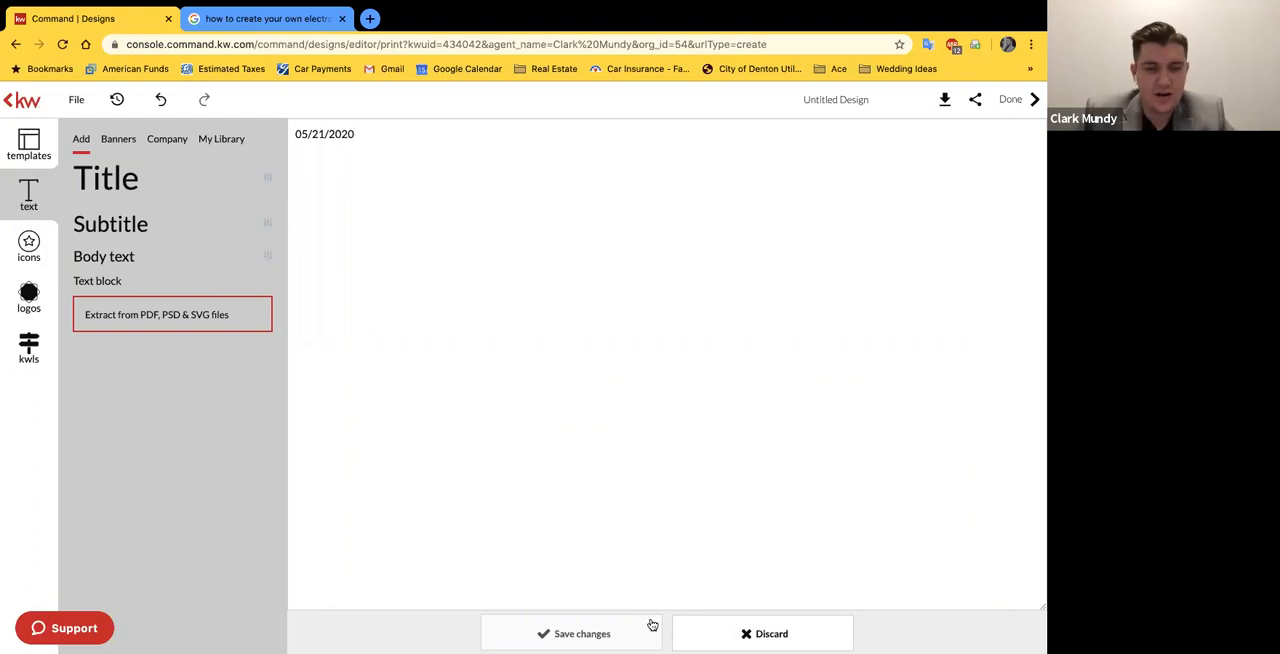
{"action": "left_click_drag", "start_coordinate": [352, 135], "coordinate": [327, 137]}
{"action": "left_click", "coordinate": [713, 392]}
{"action": "left_click", "coordinate": [655, 627]}
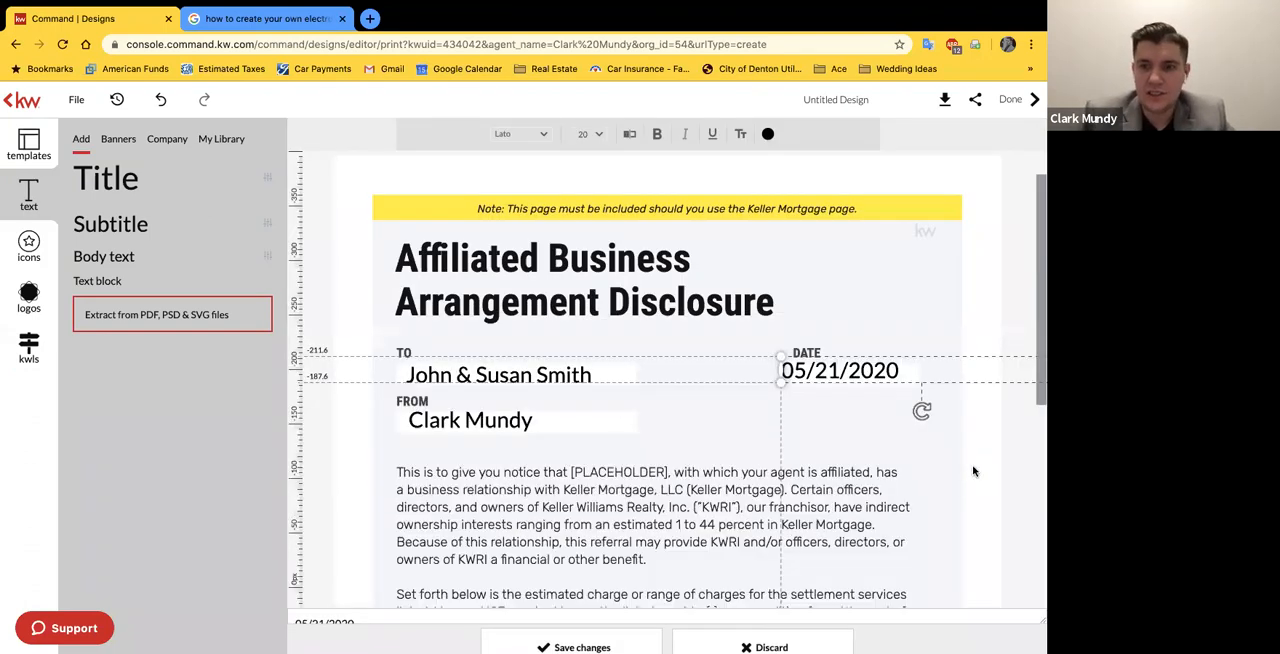
{"action": "left_click_drag", "start_coordinate": [881, 382], "coordinate": [882, 387]}
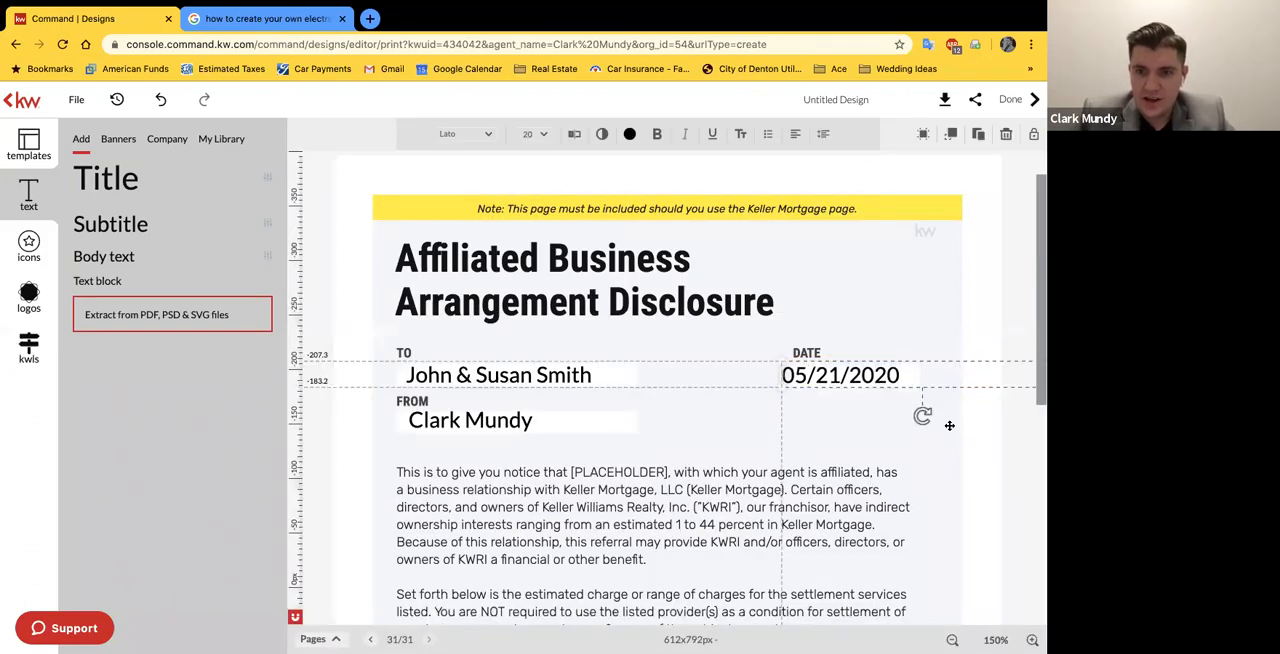
{"action": "left_click", "coordinate": [962, 435]}
Step: Replace the [PLACEHOLDER] in the disclosure's opening notice paragraph with the agent's full name and save the text change
{"action": "left_click", "coordinate": [996, 640]}
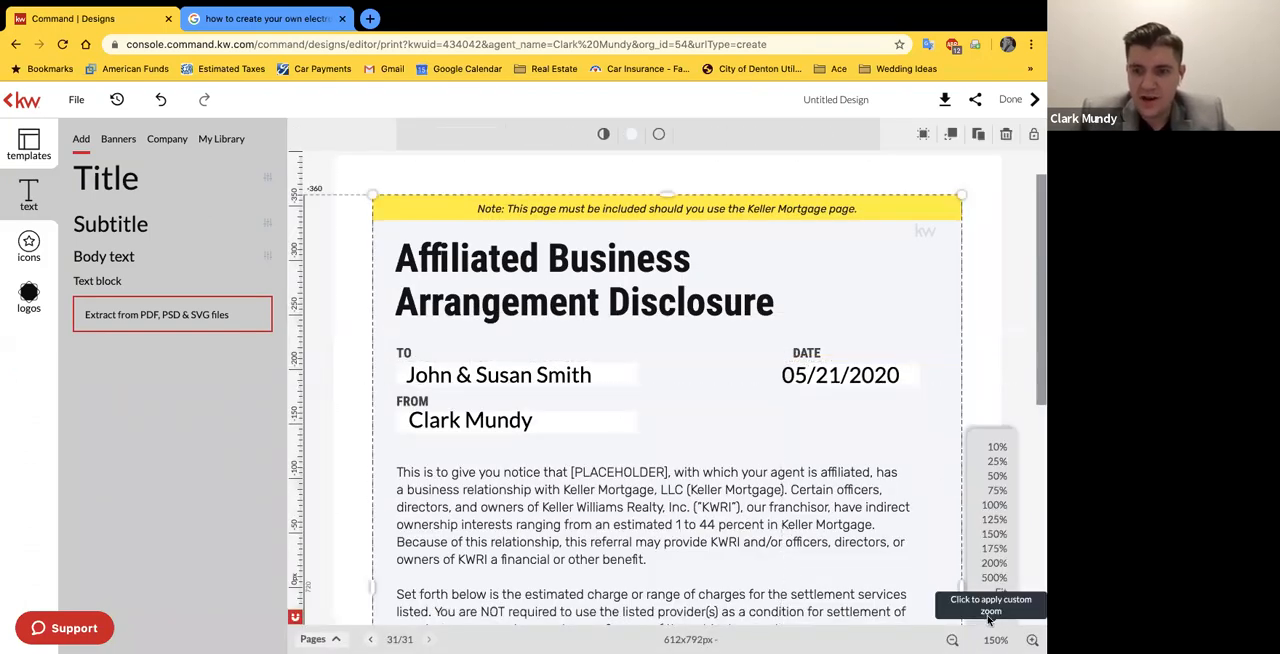
{"action": "left_click", "coordinate": [997, 490]}
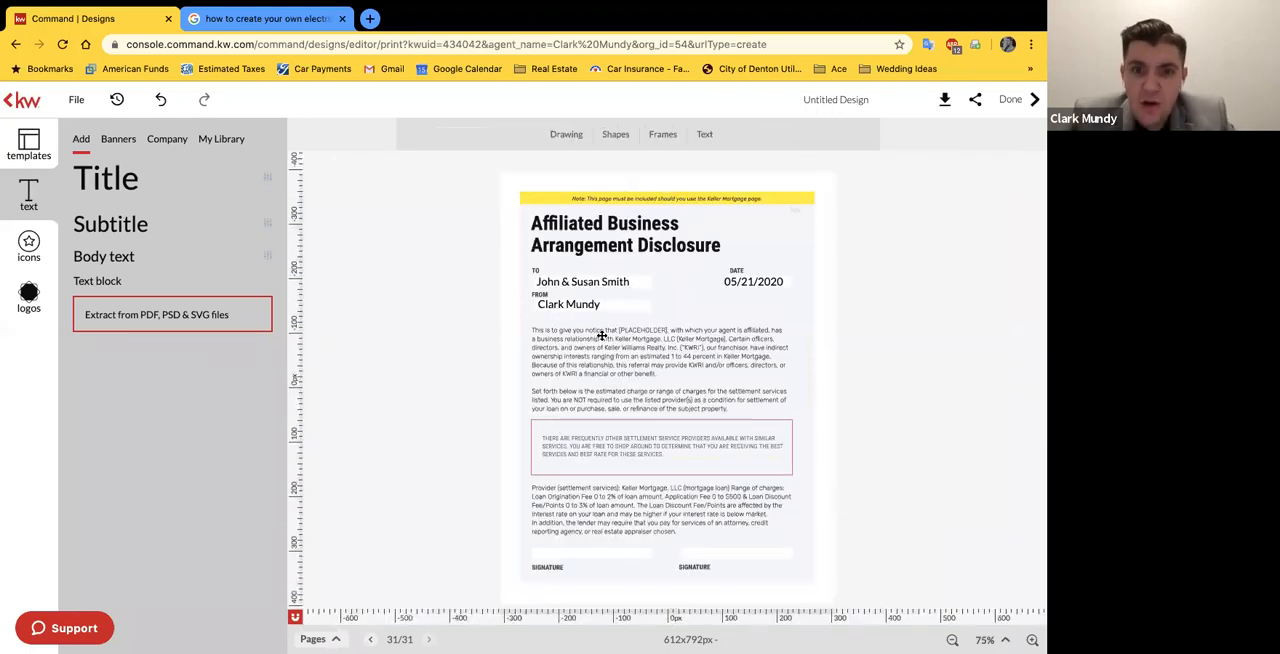
{"action": "left_click", "coordinate": [638, 346]}
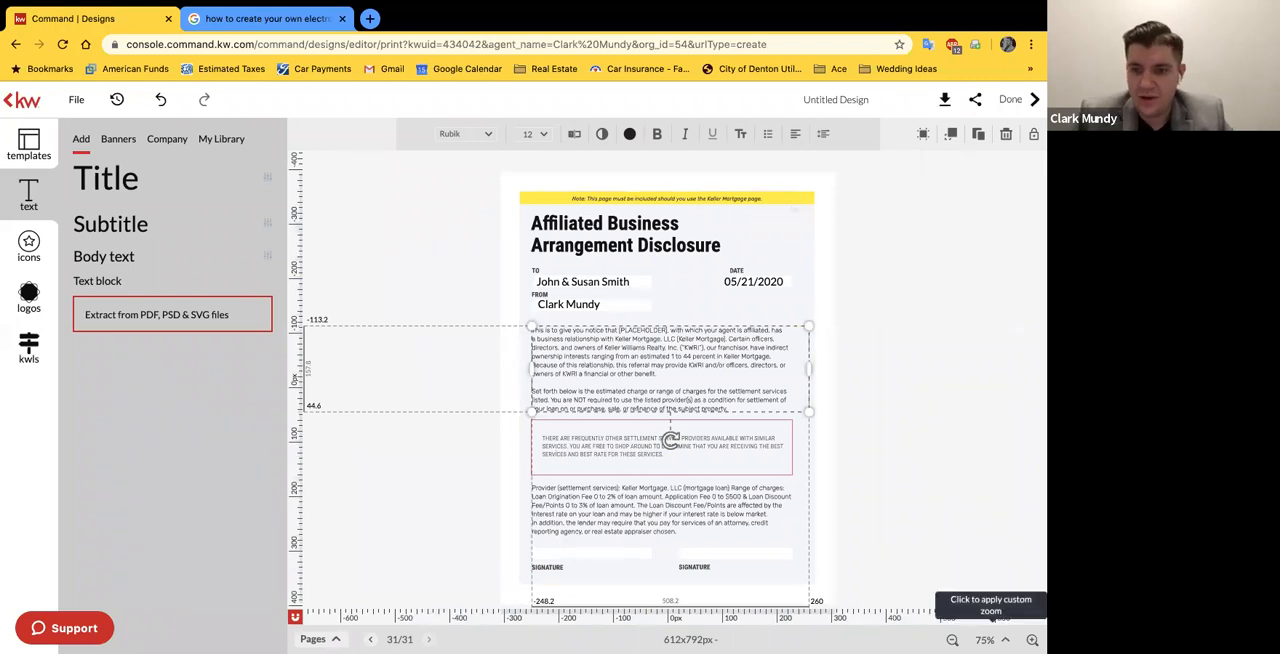
{"action": "left_click", "coordinate": [992, 620]}
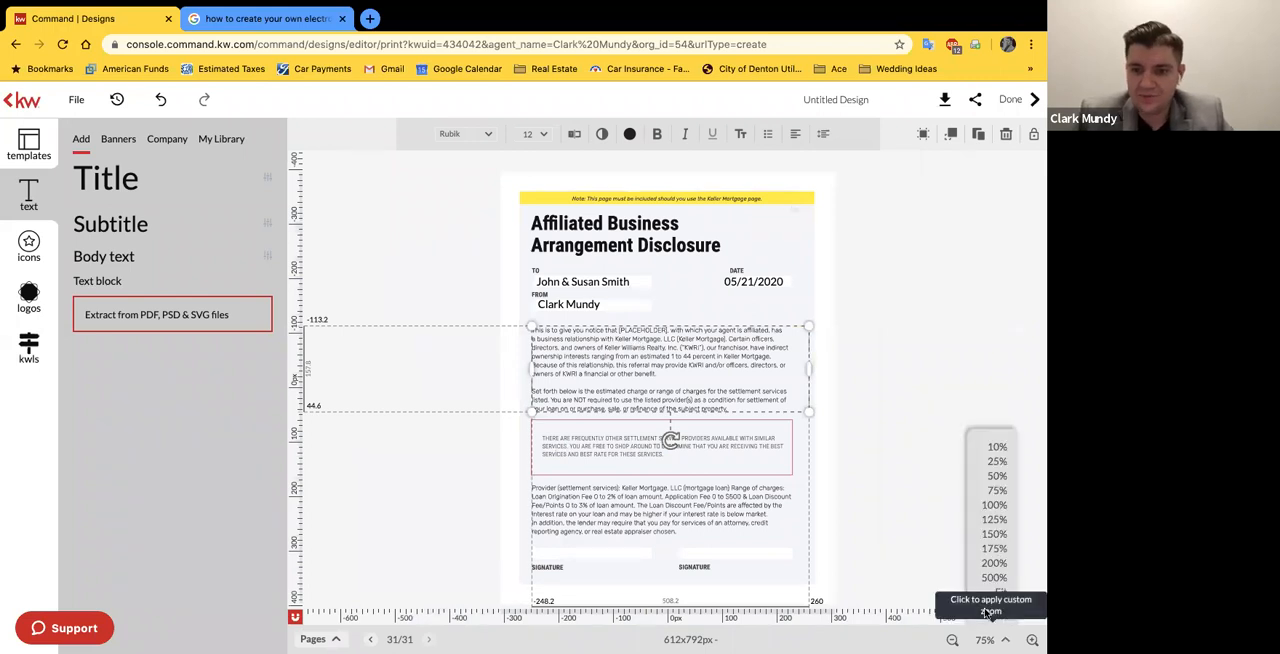
{"action": "left_click", "coordinate": [993, 534]}
{"action": "scroll", "coordinate": [894, 428], "scroll_direction": "down", "scroll_amount": 1}
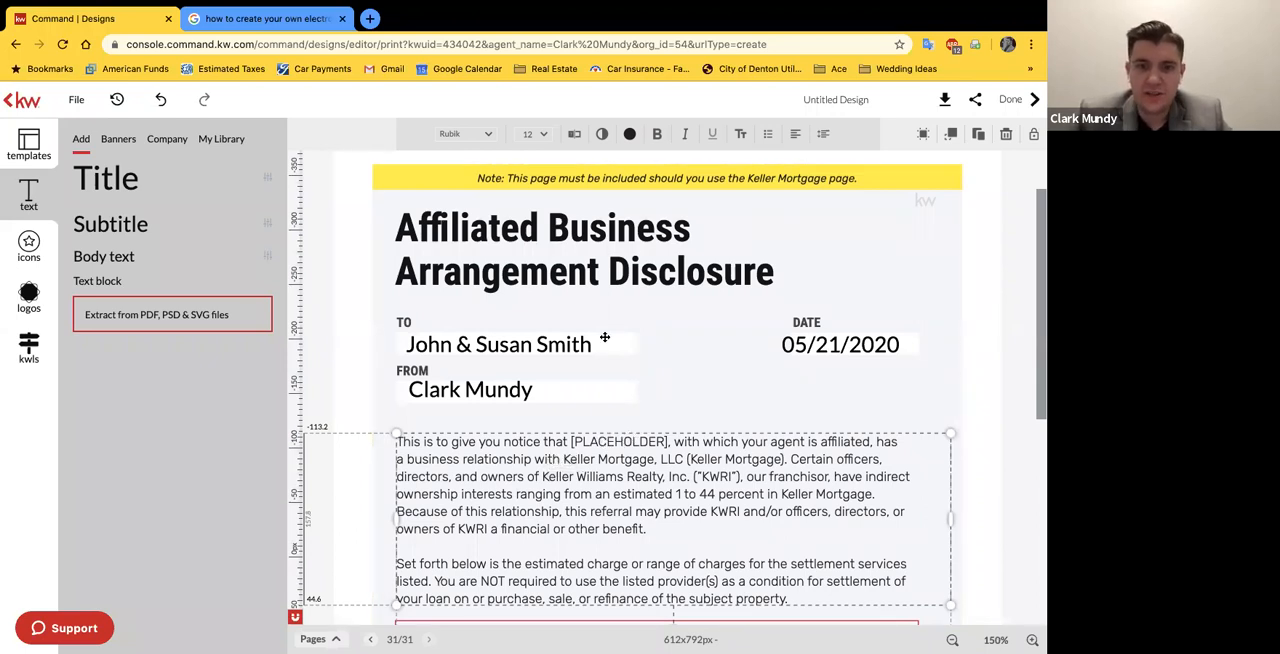
{"action": "left_click", "coordinate": [576, 141]}
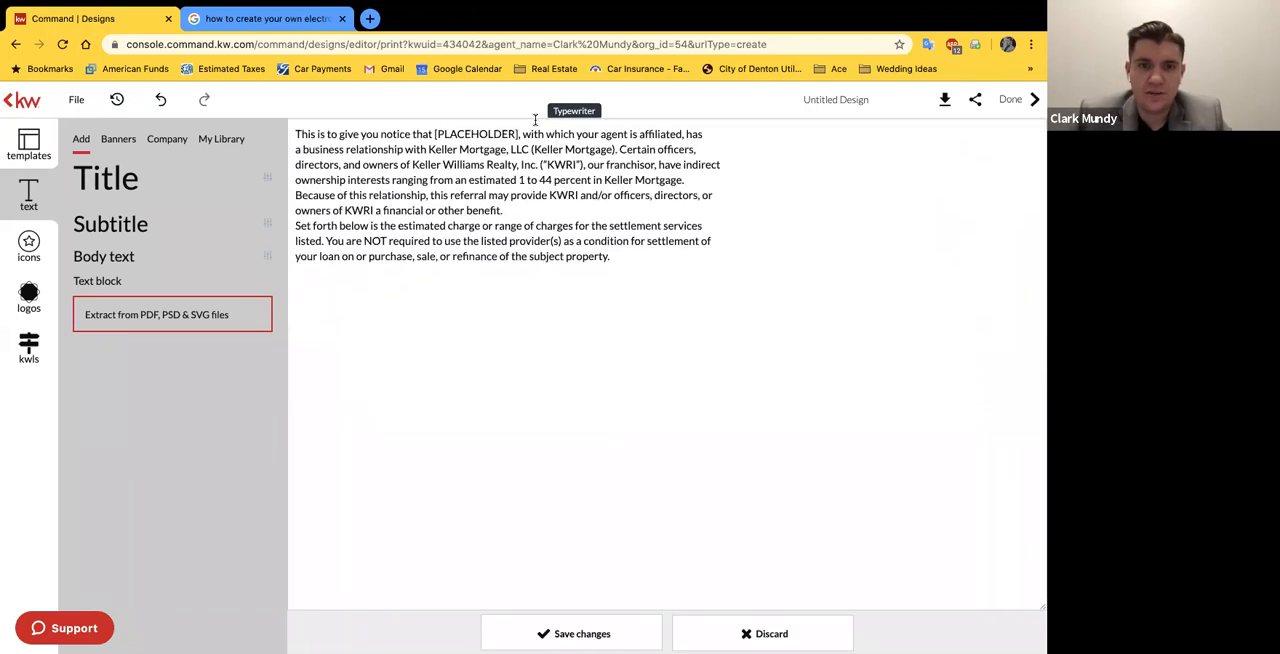
{"action": "left_click_drag", "start_coordinate": [517, 133], "coordinate": [433, 131]}
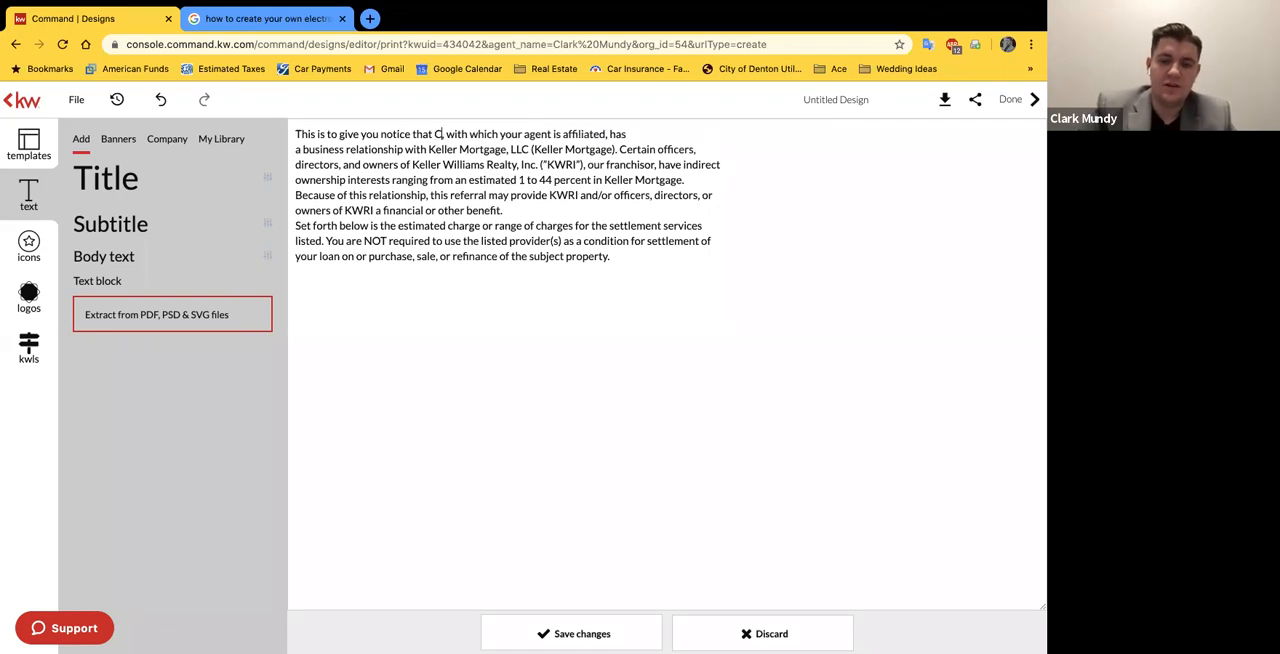
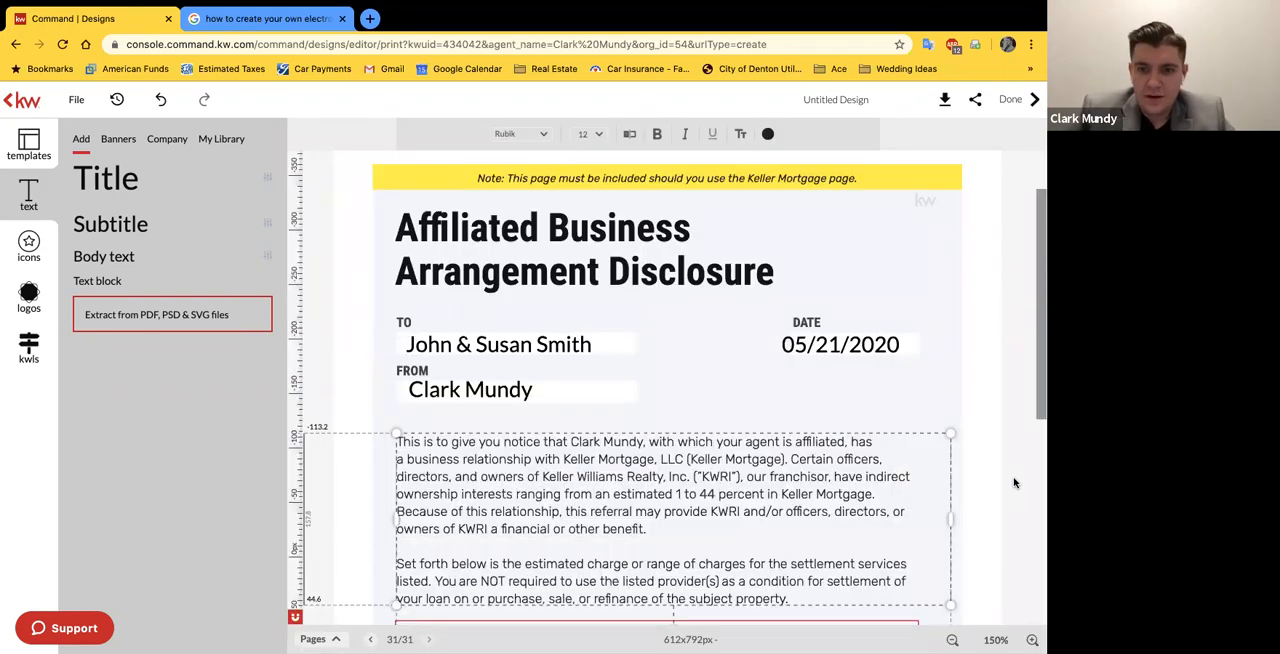
{"action": "left_click", "coordinate": [1012, 484]}
Step: Review the remaining disclosure text down to the signature fields and view the whole page at 75% zoom
{"action": "scroll", "coordinate": [1000, 482], "scroll_direction": "down", "scroll_amount": 5}
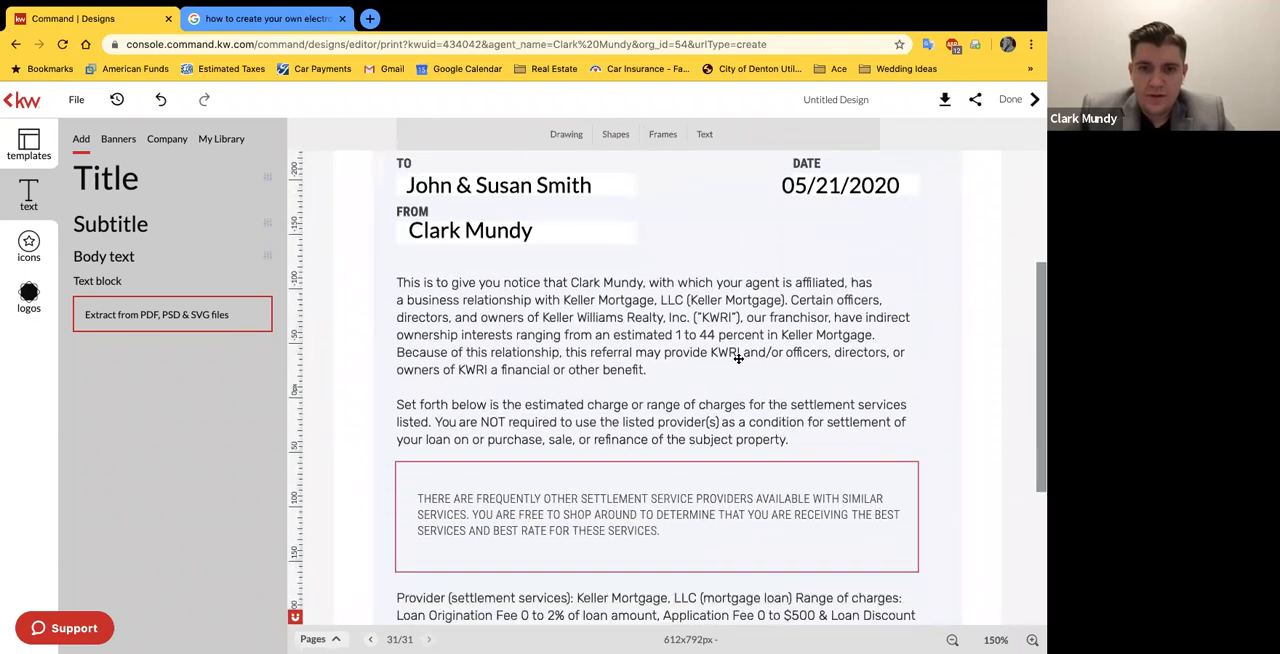
{"action": "scroll", "coordinate": [690, 400], "scroll_direction": "down", "scroll_amount": 4}
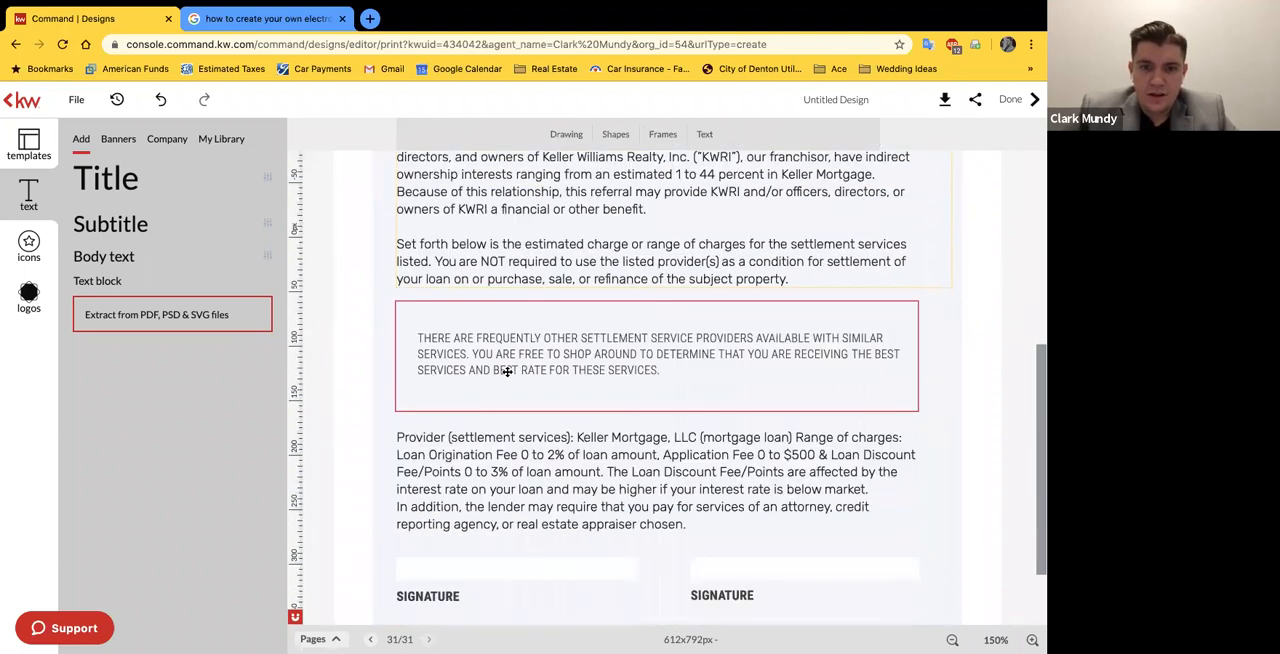
{"action": "scroll", "coordinate": [480, 494], "scroll_direction": "down", "scroll_amount": 2}
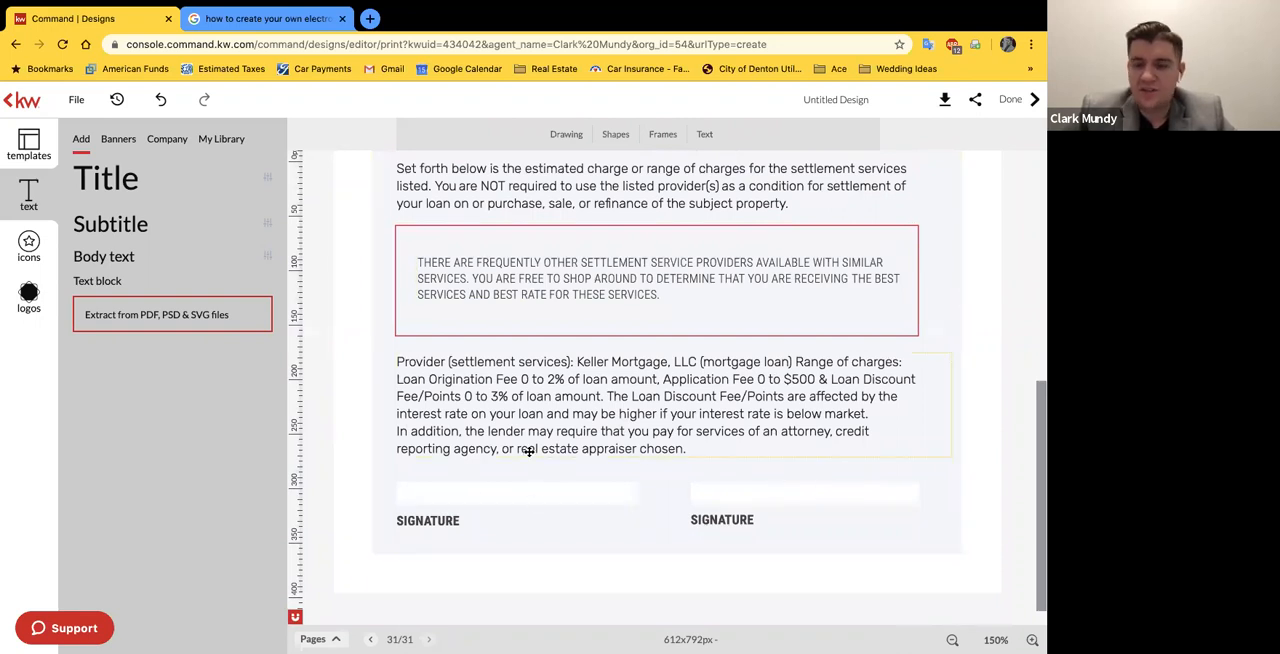
{"action": "left_click", "coordinate": [996, 639]}
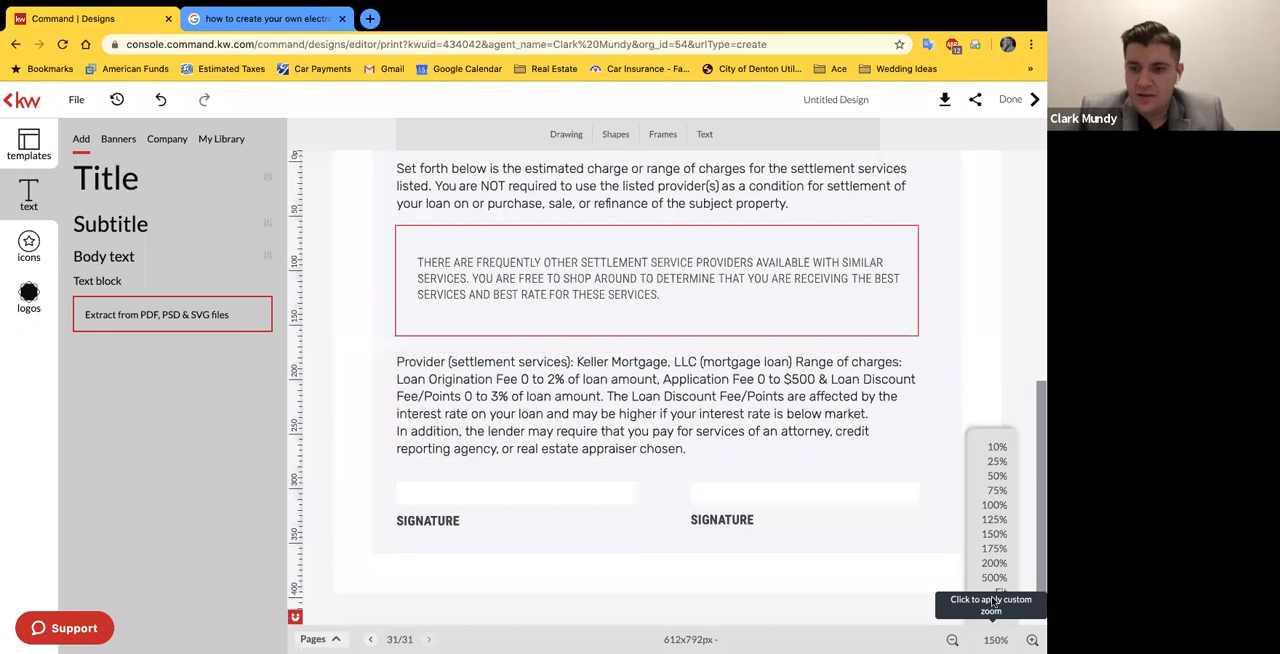
{"action": "left_click", "coordinate": [994, 490]}
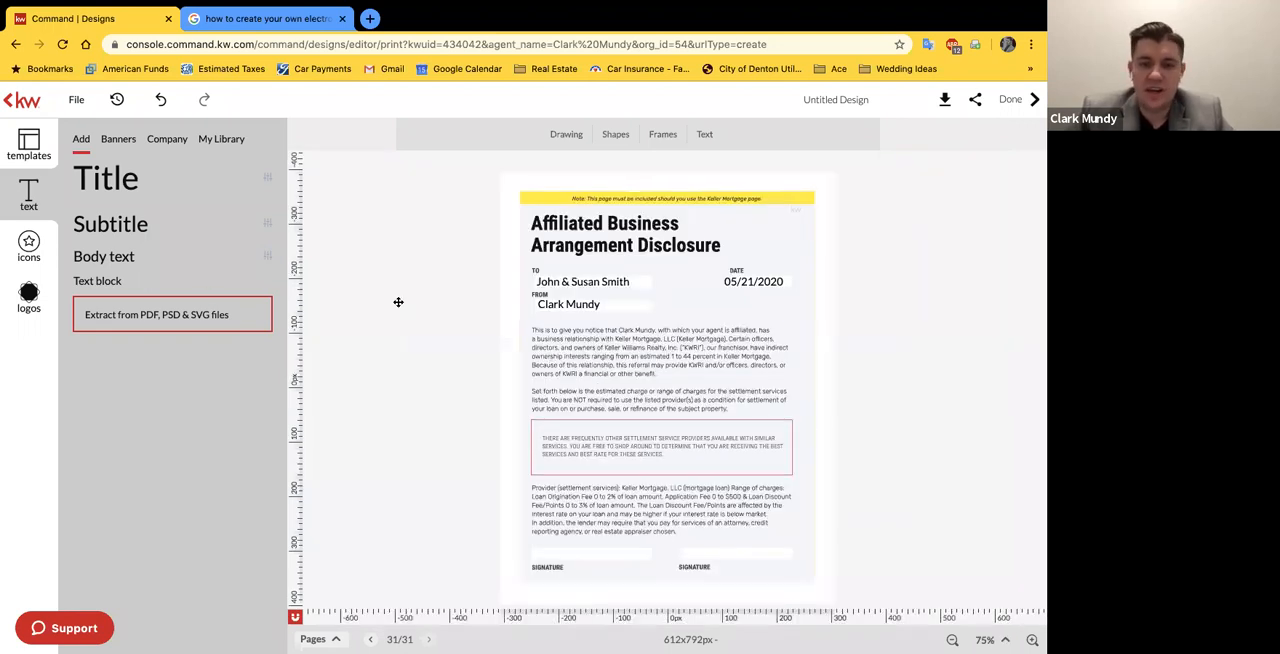